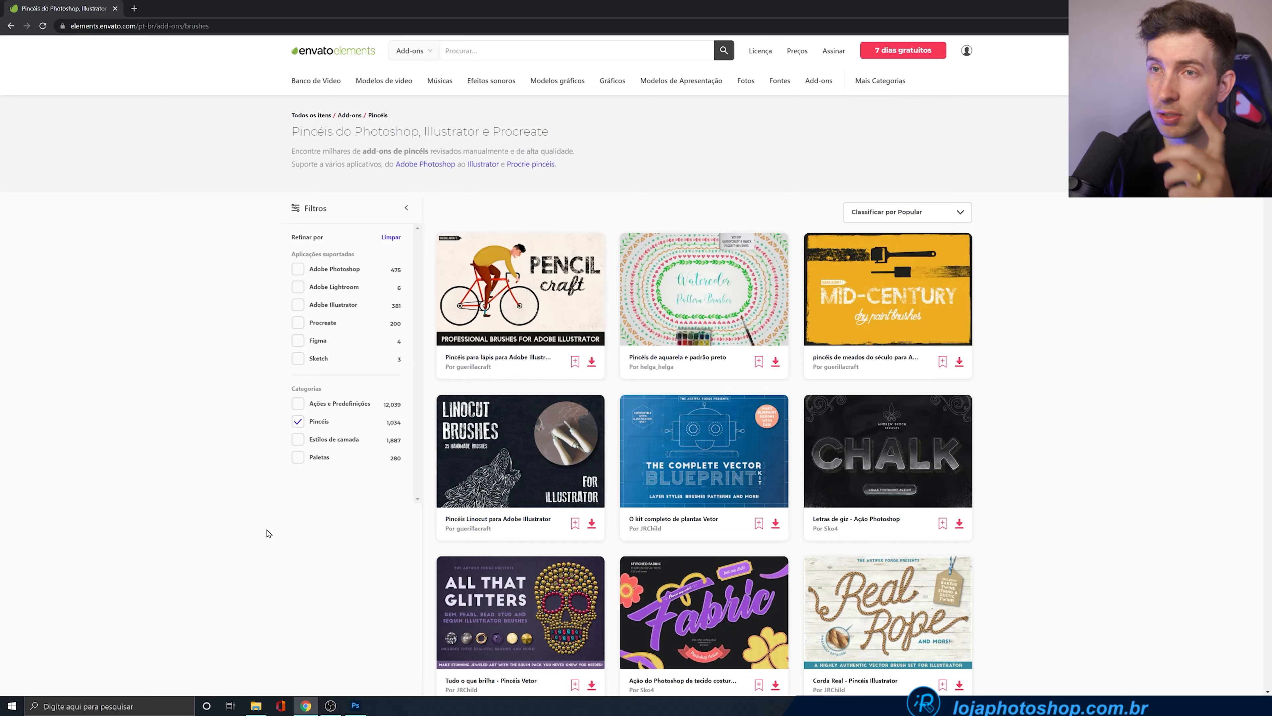
Browse the Envato Elements brush catalogue and open the "Texto da nuvem - Ação do Photoshop" item
scroll(264, 527, "down", 5)
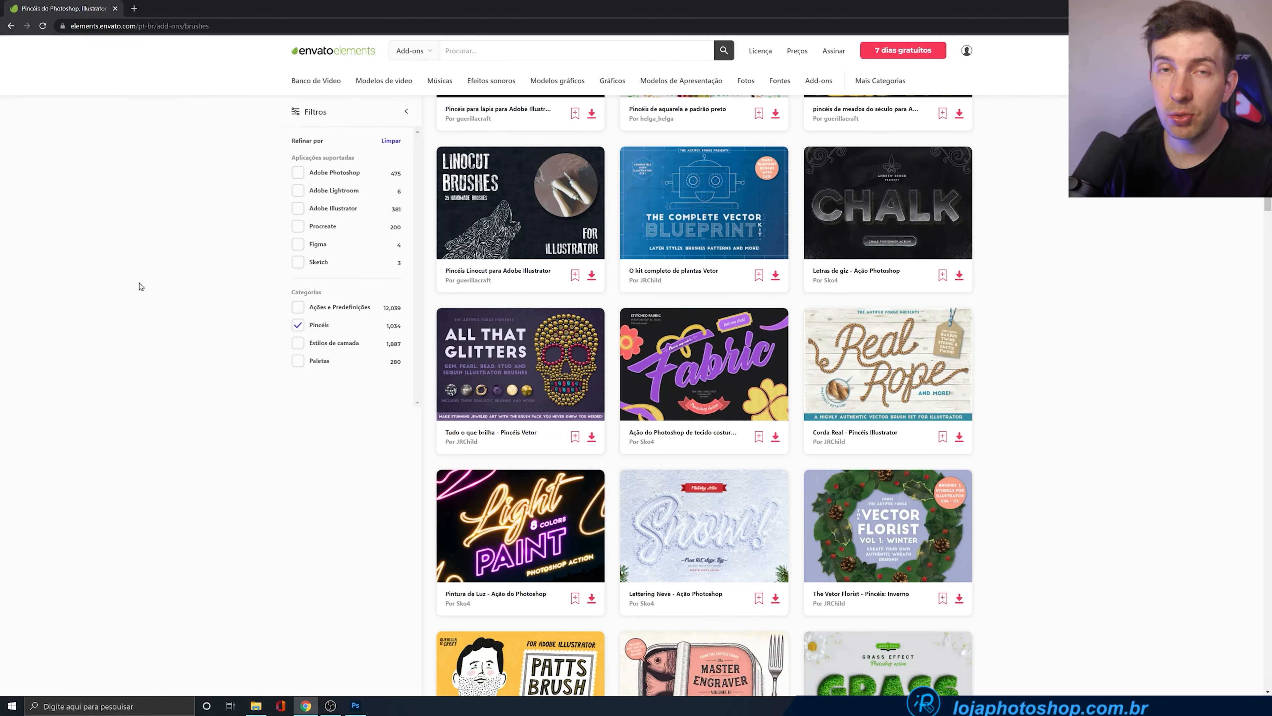
scroll(166, 475, "down", 7)
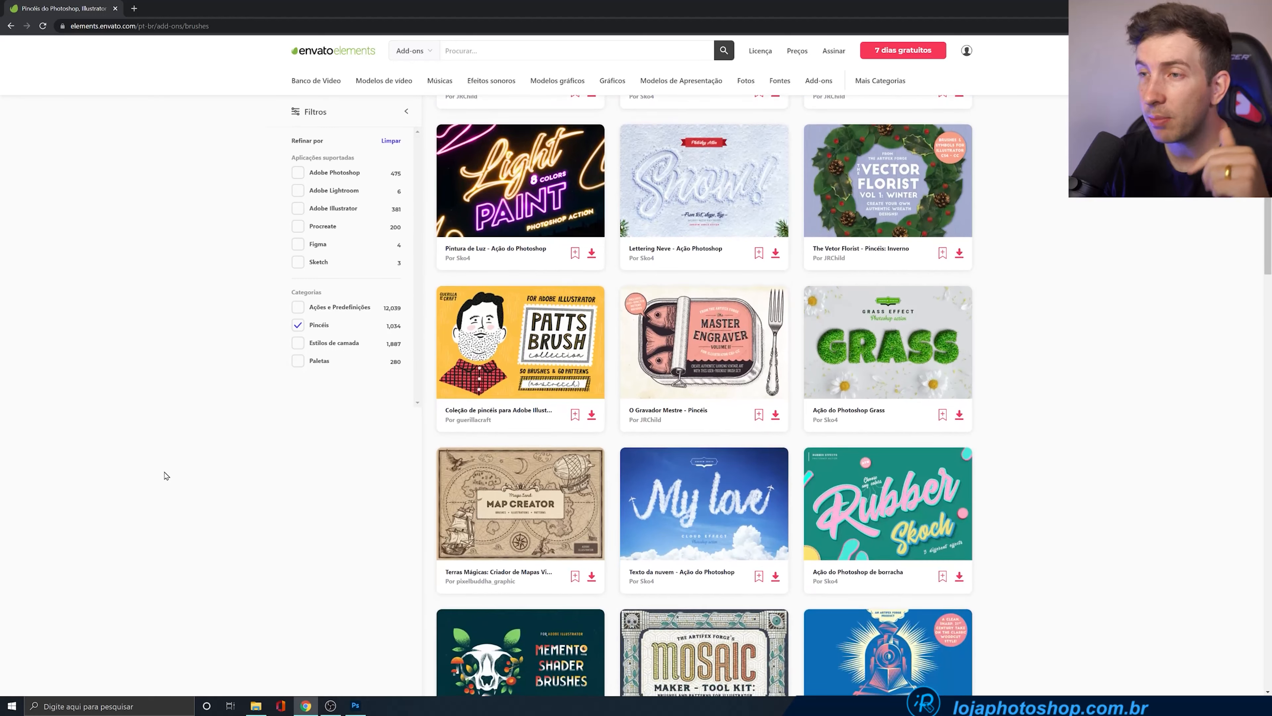
scroll(175, 471, "up", 12)
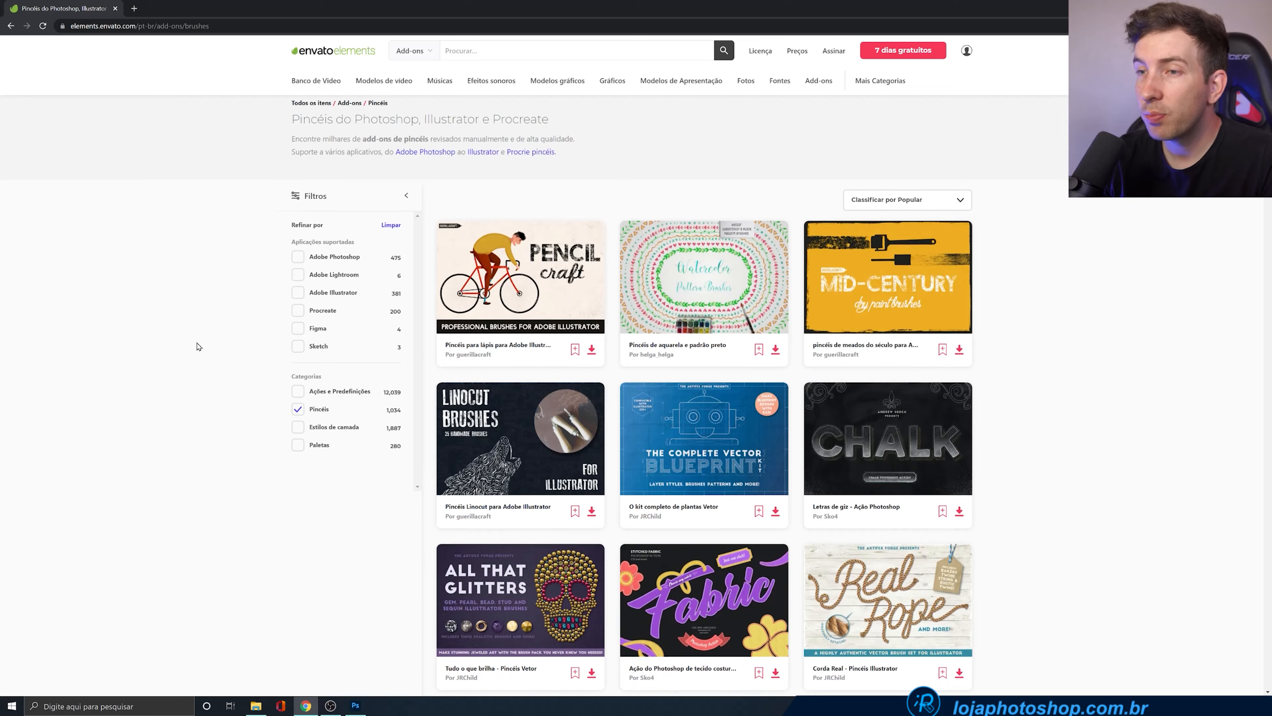
scroll(201, 356, "down", 10)
left_click(711, 480)
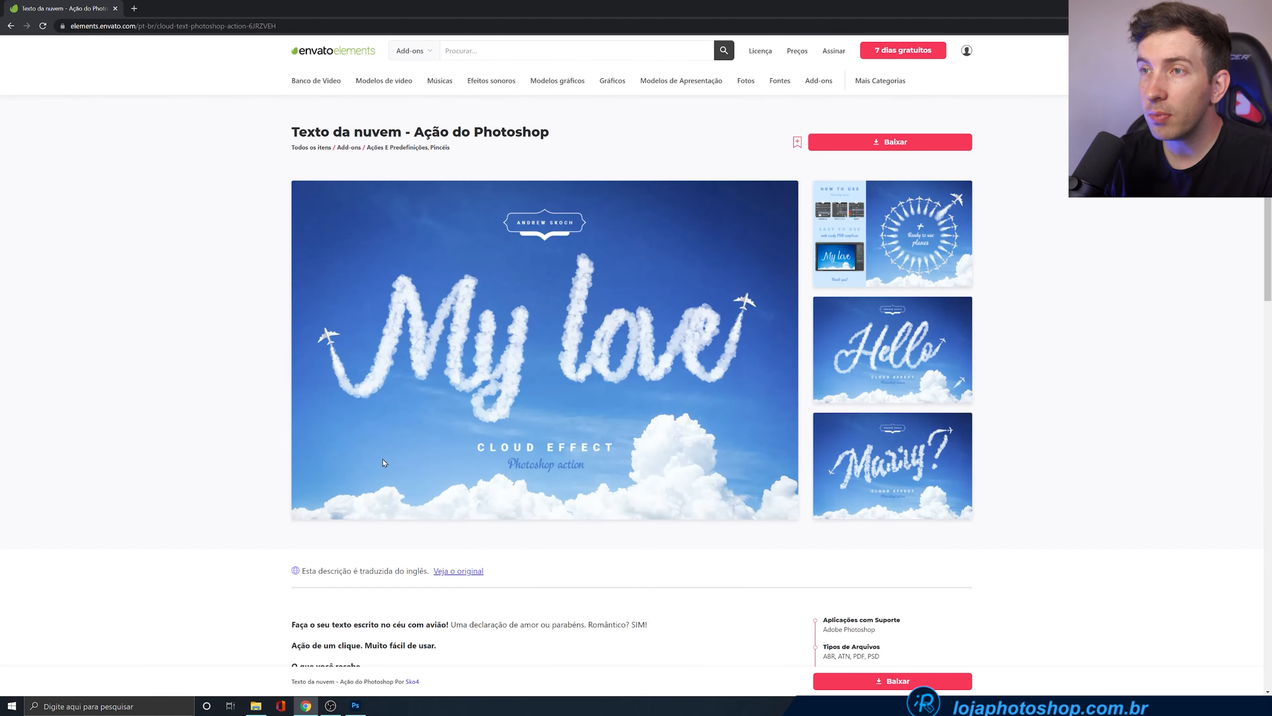
Return to the brush catalogue and look through more of the brush packs
left_click(11, 25)
scroll(450, 429, "down", 5)
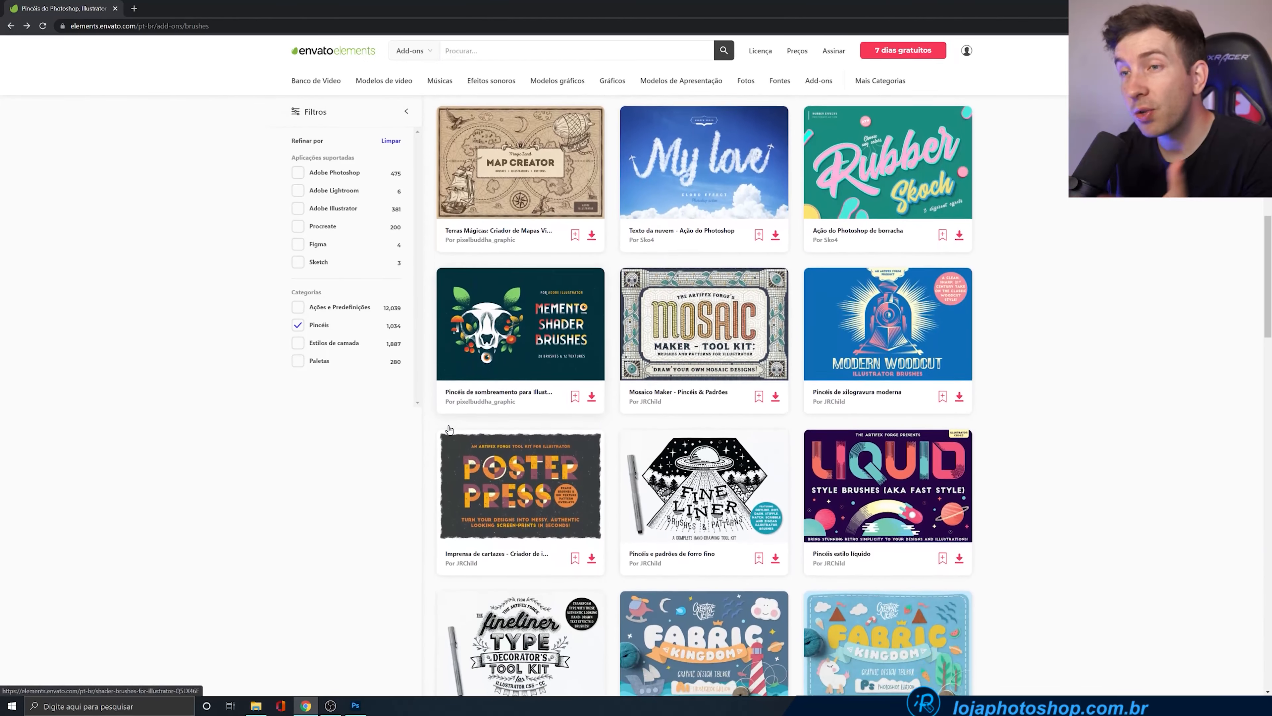
scroll(449, 428, "down", 8)
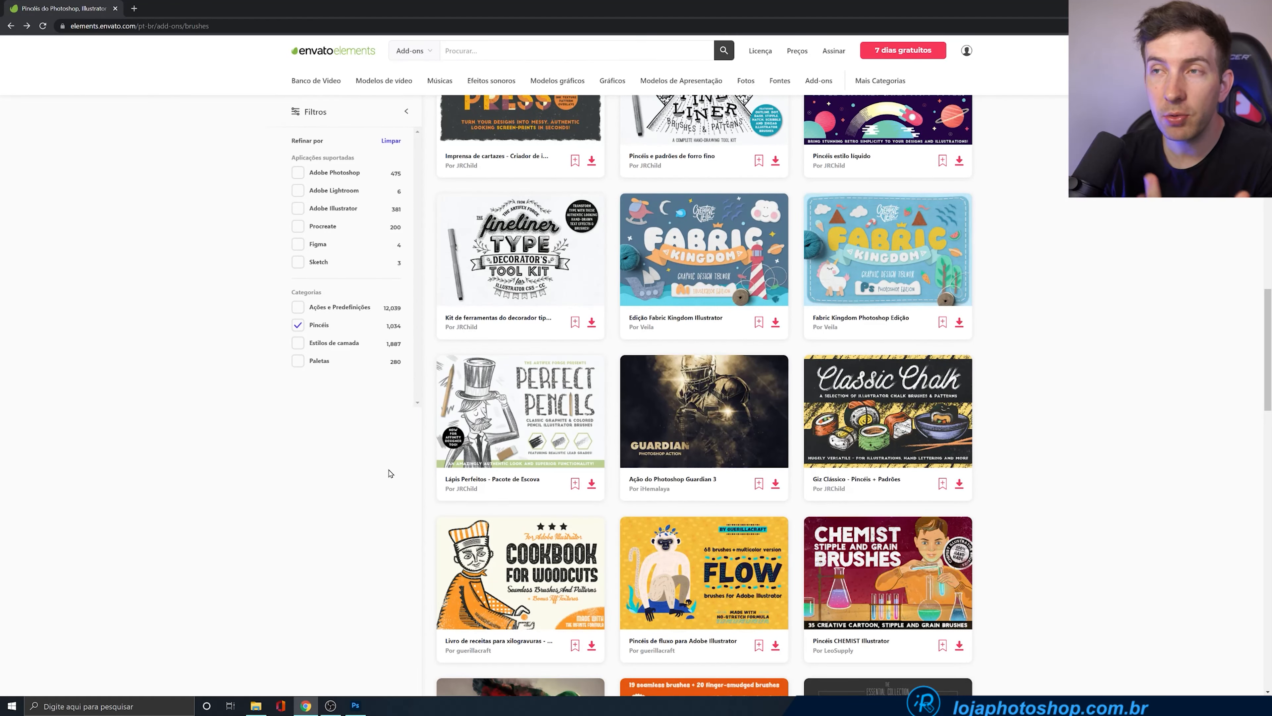
scroll(298, 600, "up", 7)
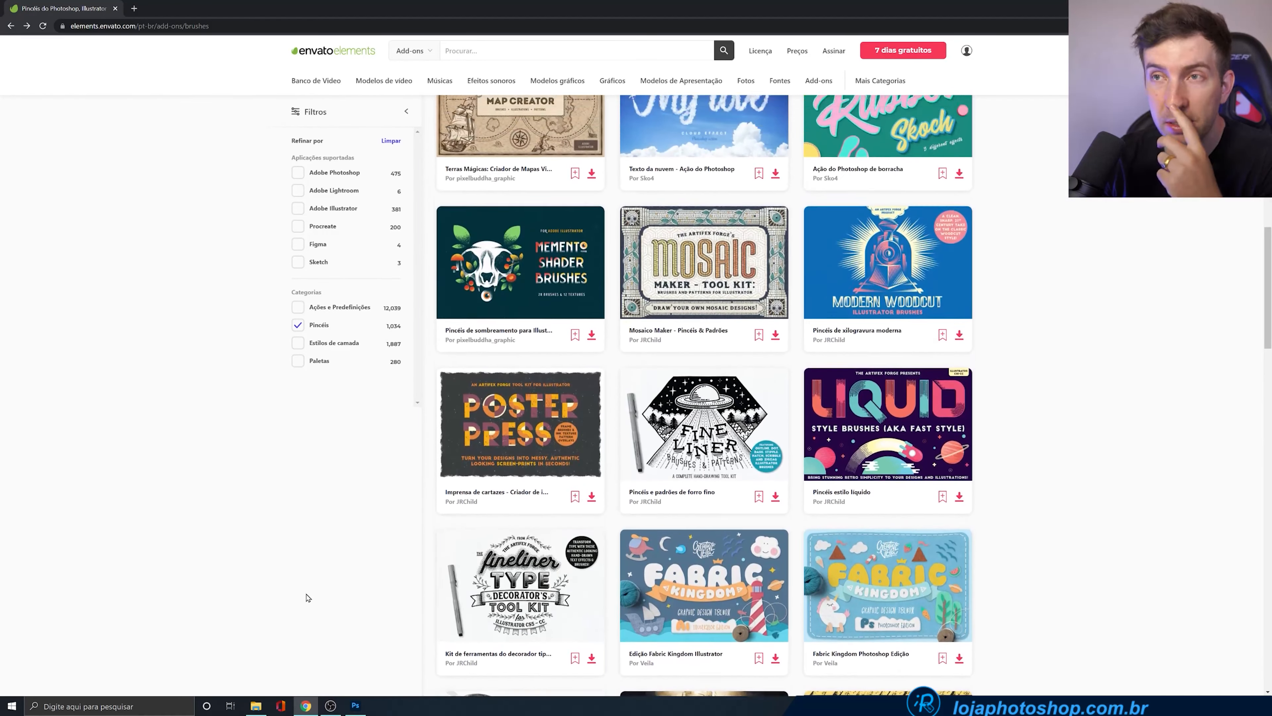
scroll(307, 597, "up", 3)
Switch to File Explorer, open the Action Files folder inside the NUVEM folder, and select the Cloud Brushes file
key("alt+Tab")
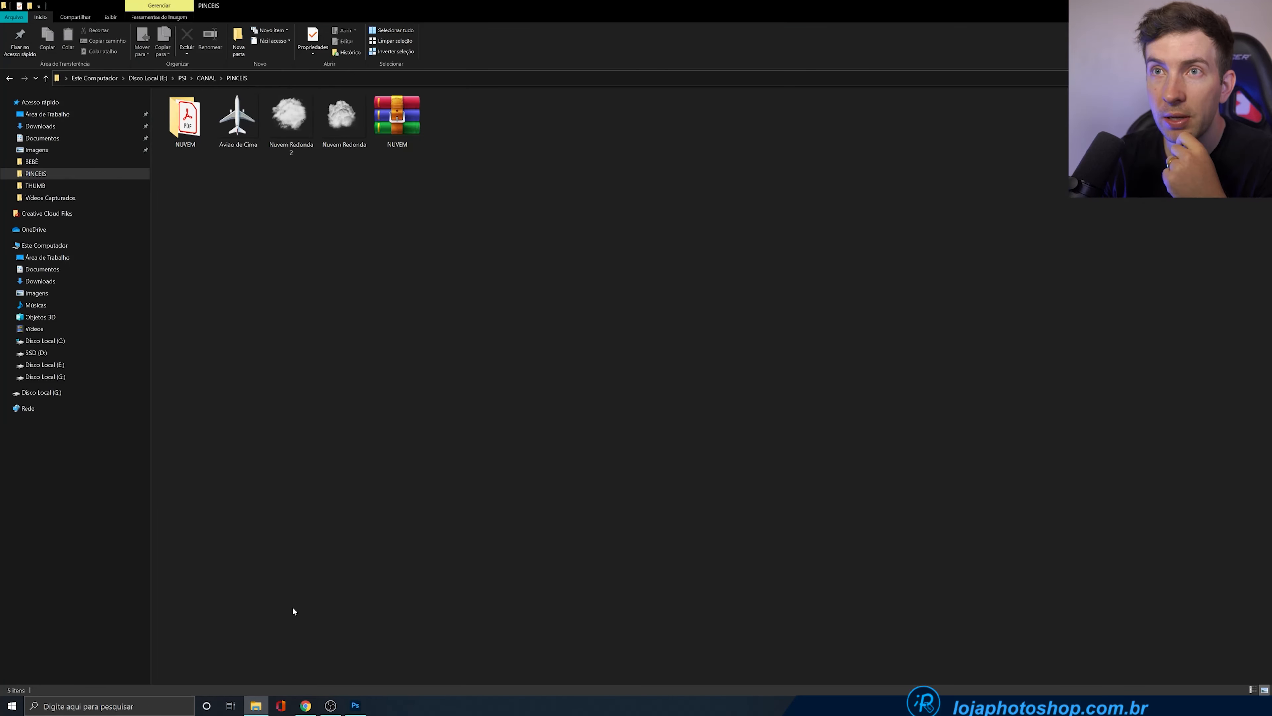
right_click(400, 130)
double_click(200, 126)
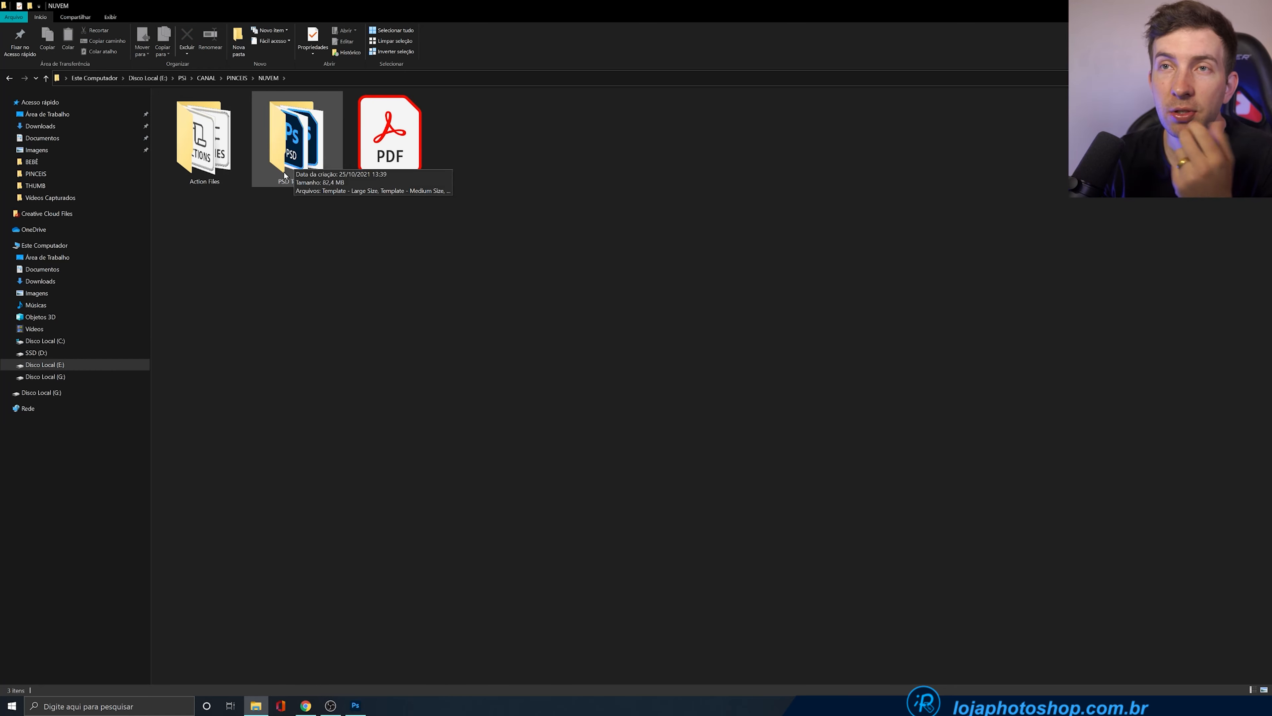
double_click(223, 183)
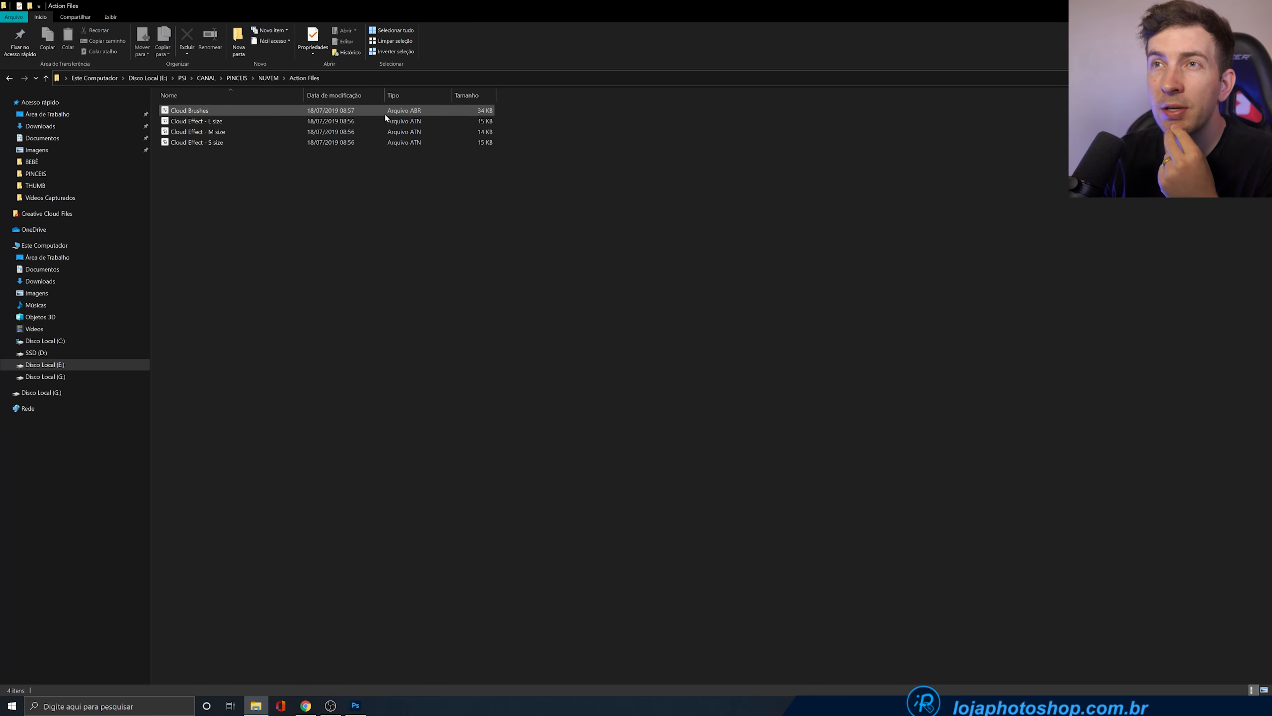
left_click(215, 112)
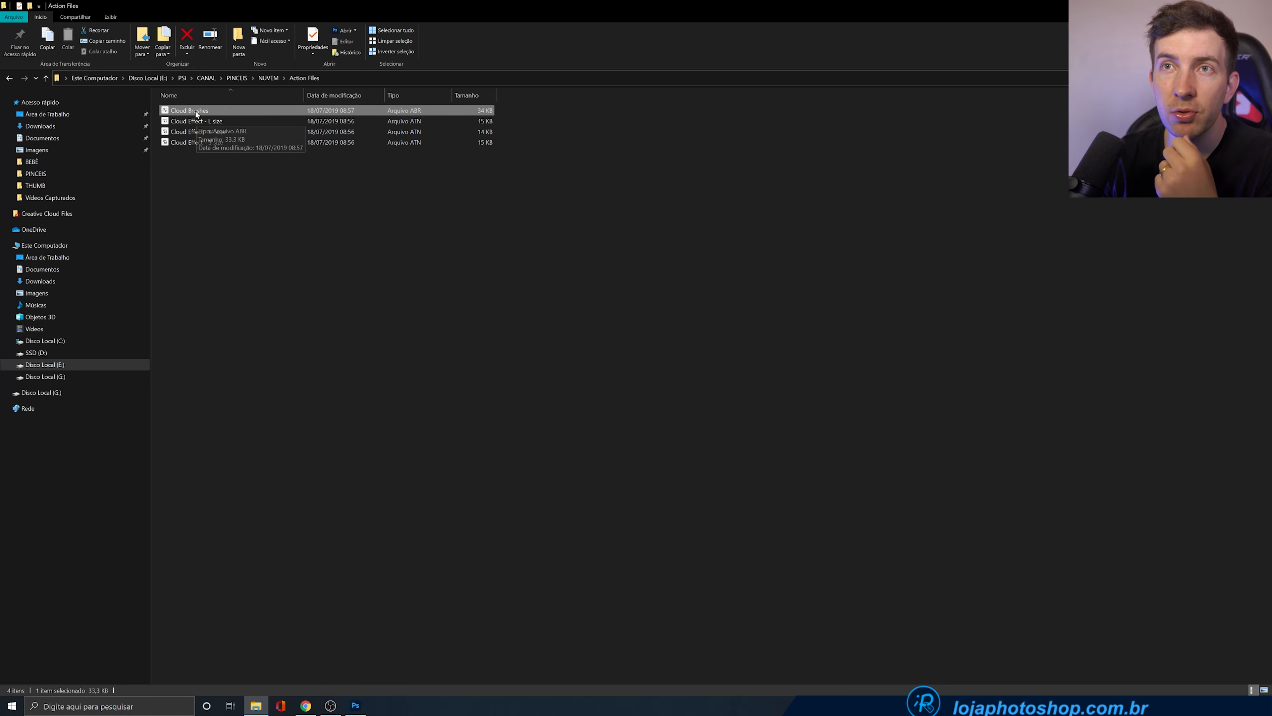
left_click(306, 705)
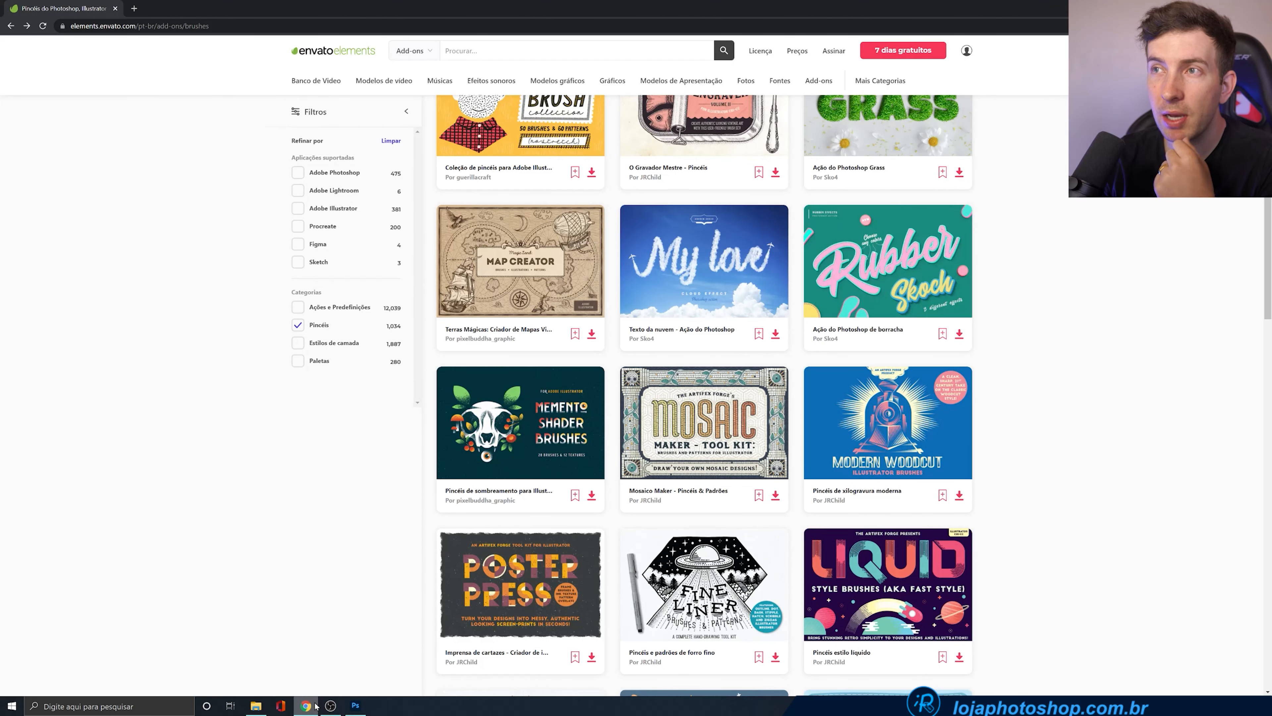
left_click(311, 706)
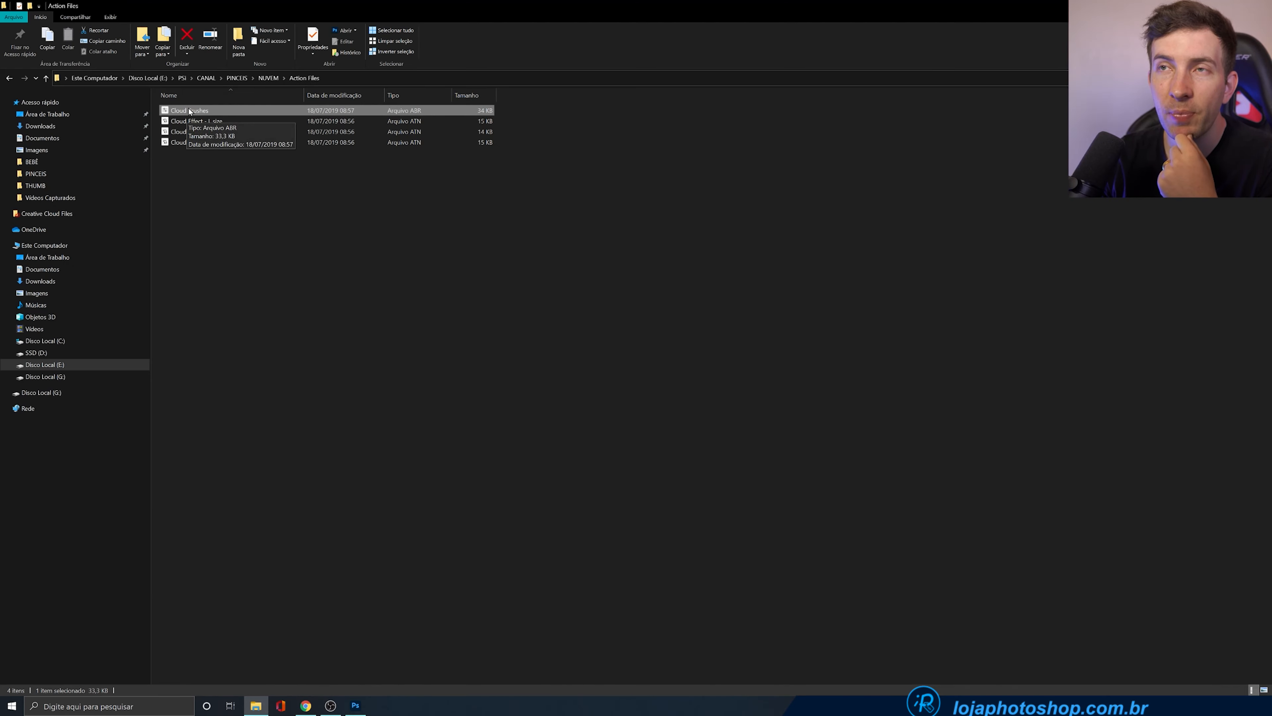
left_click(355, 704)
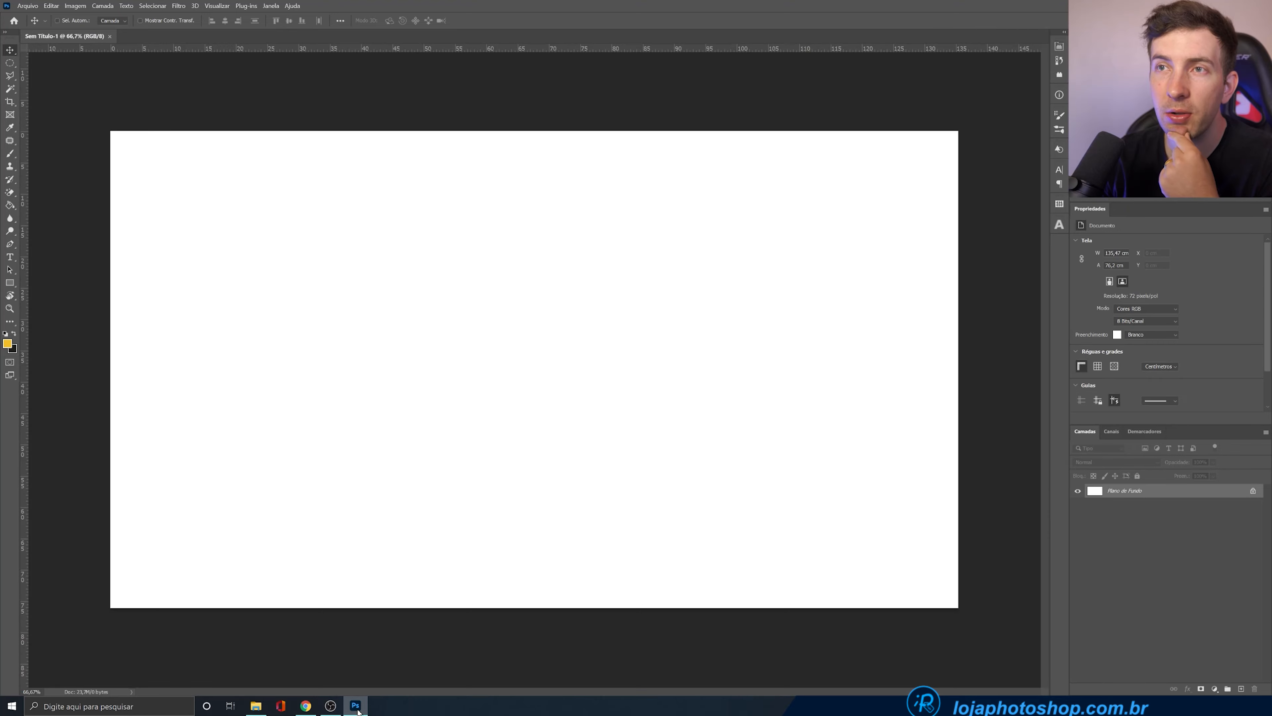
left_click(355, 705)
Load the Cloud Brushes file into Photoshop and examine its newly added group among the Brush tool's presets
double_click(199, 110)
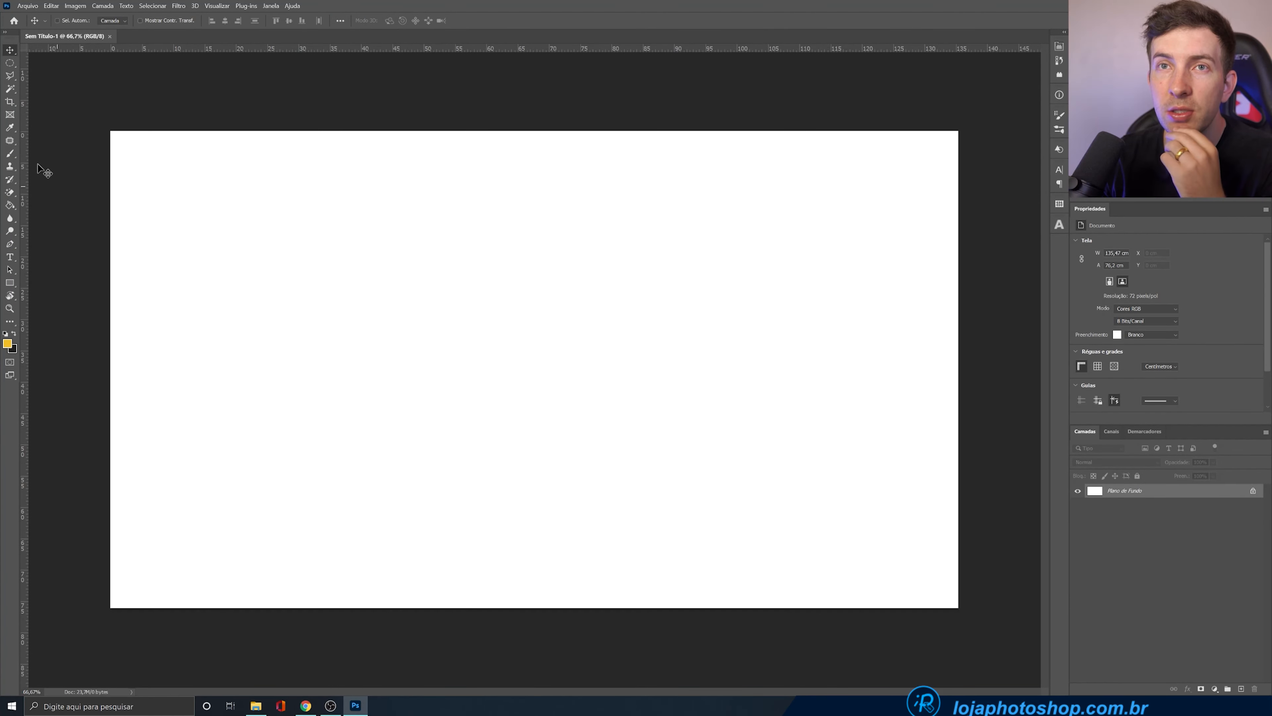
left_click(10, 153)
left_click(72, 20)
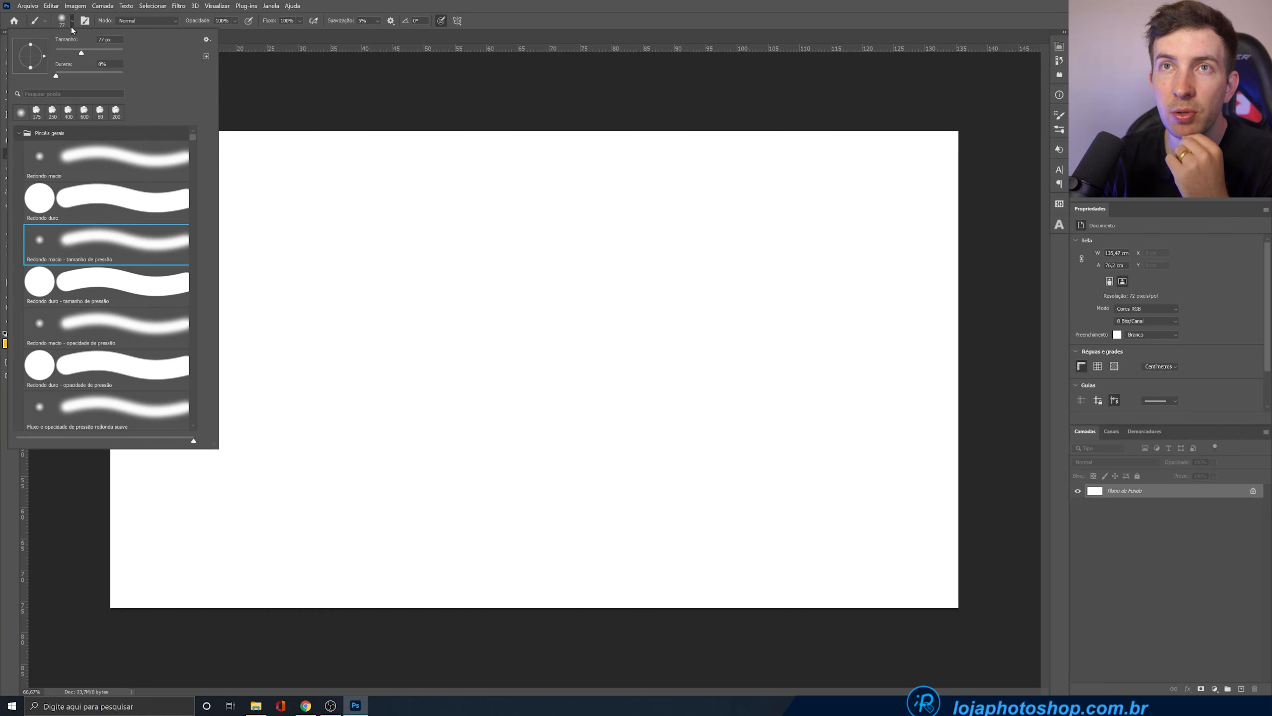
scroll(198, 294, "down", 3)
scroll(199, 294, "down", 10)
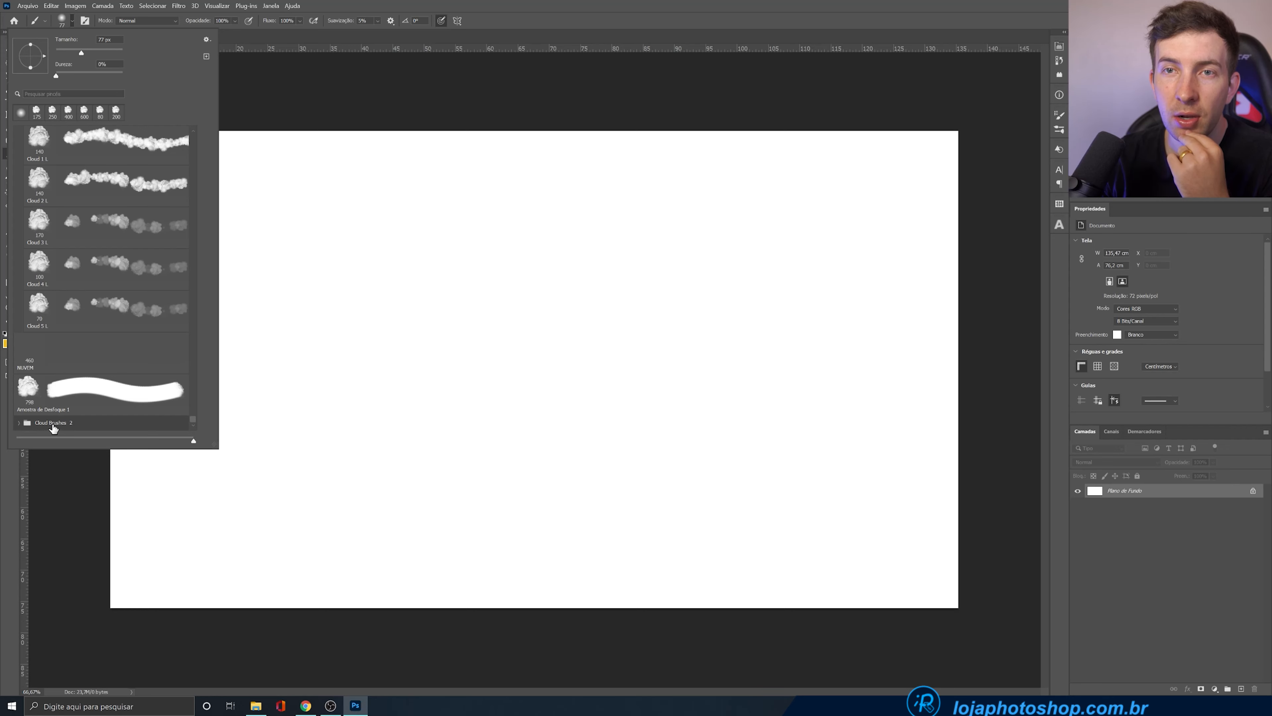
left_click(26, 424)
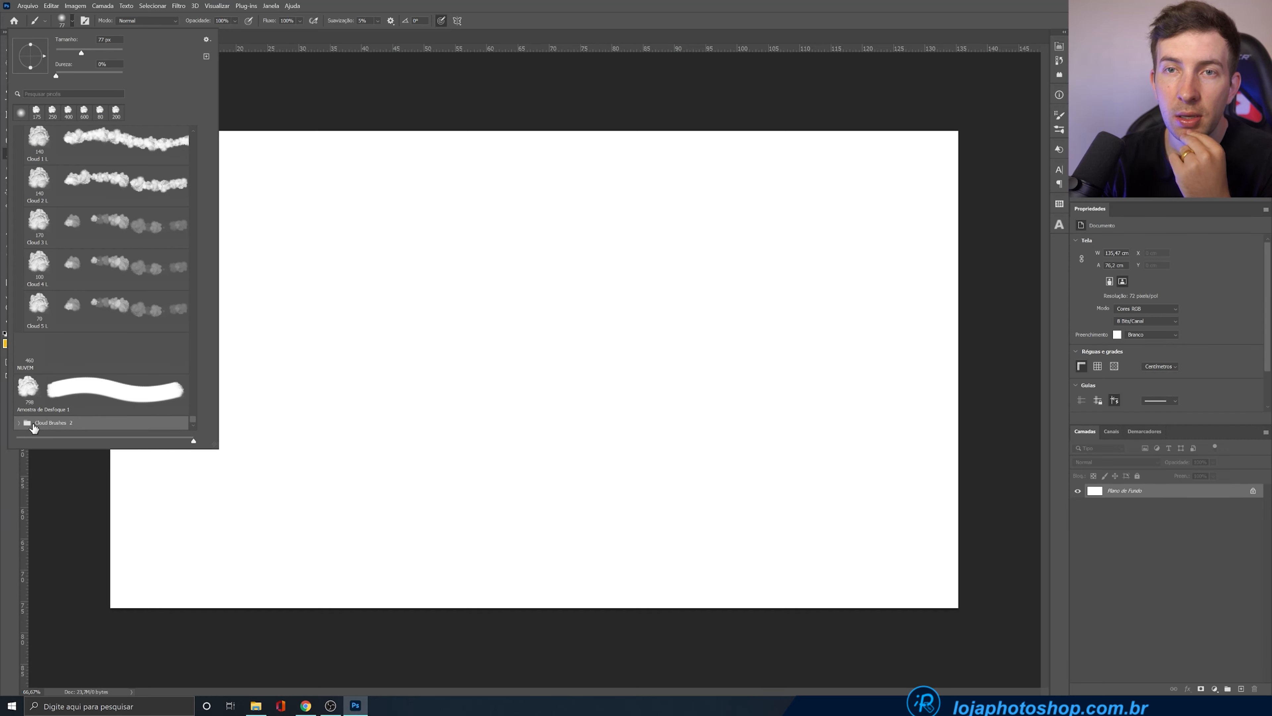
left_click(18, 424)
scroll(70, 405, "down", 6)
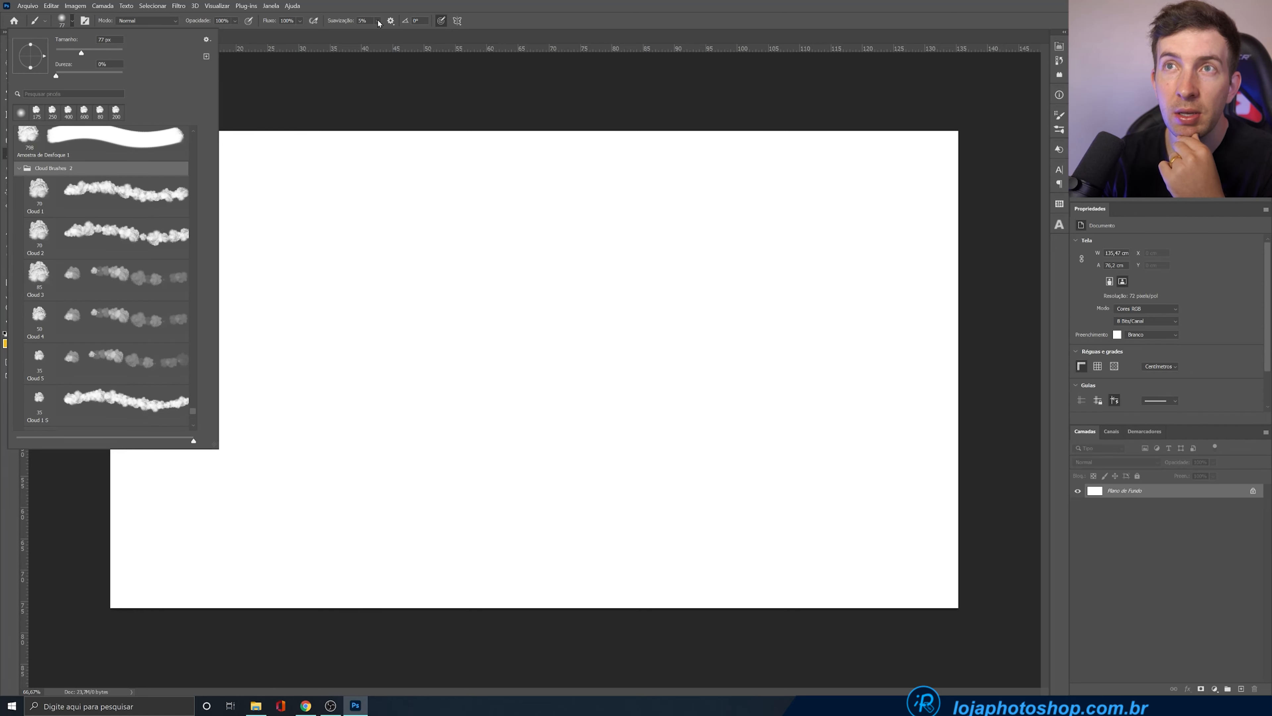
left_click(431, 9)
Switch to File Explorer and review the airplane and round cloud images in the PINCEIS folder
left_click(305, 706)
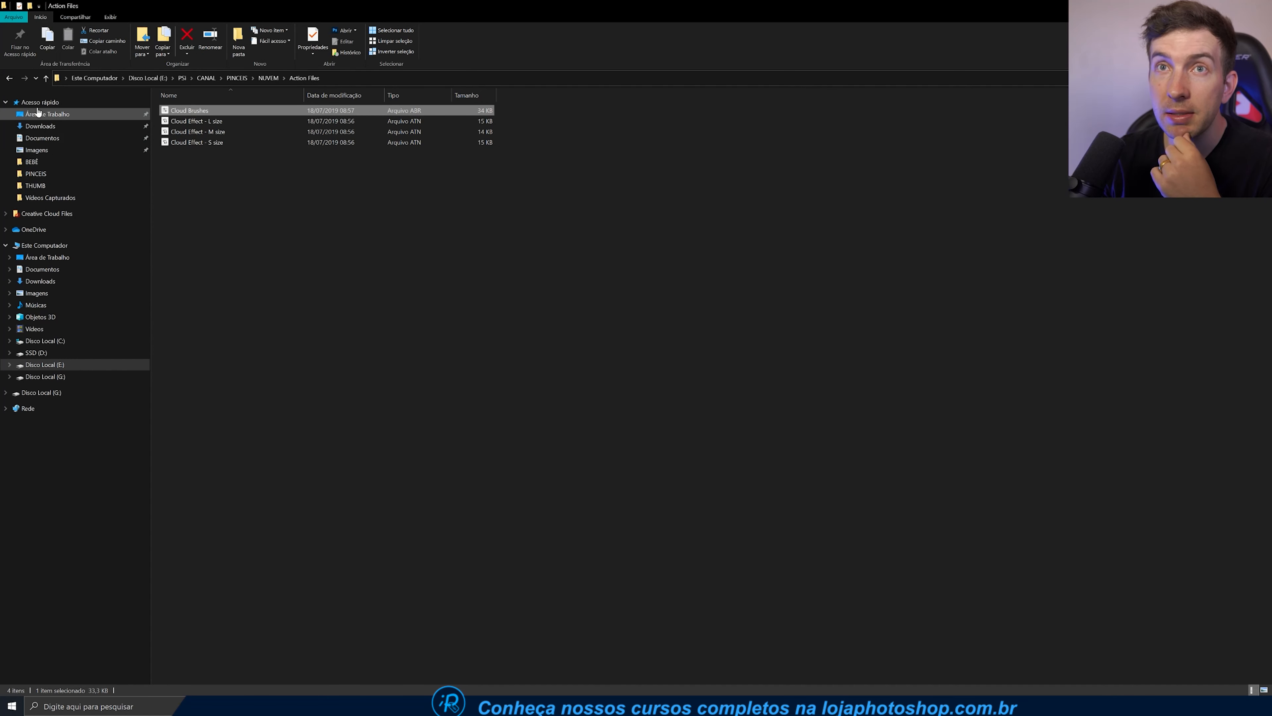
left_click(9, 77)
left_click(9, 78)
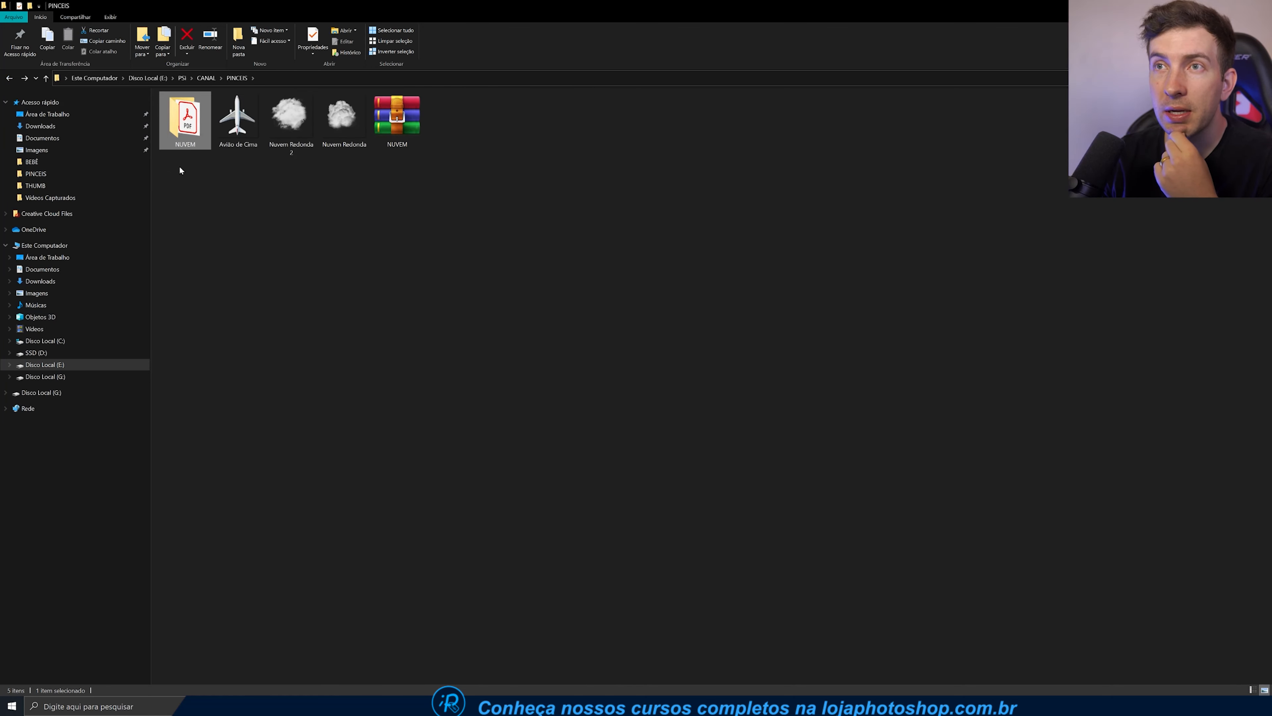
left_click_drag(269, 173, 351, 132)
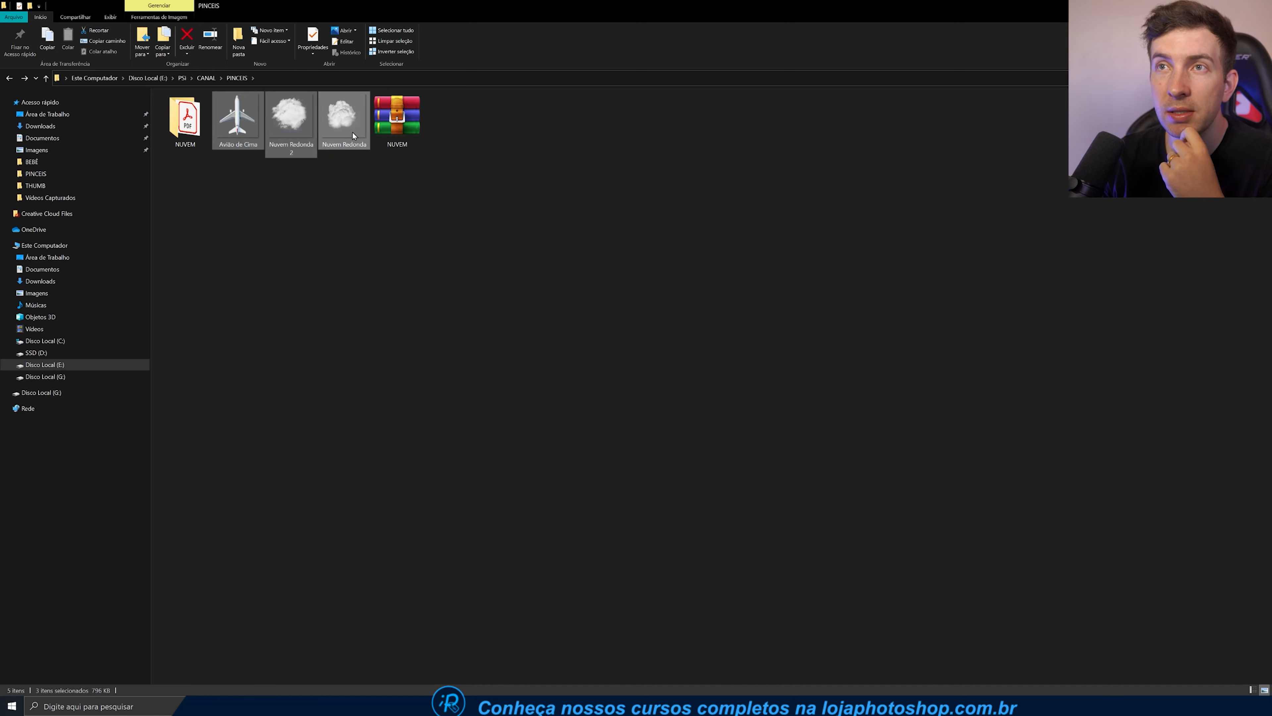
left_click(308, 189)
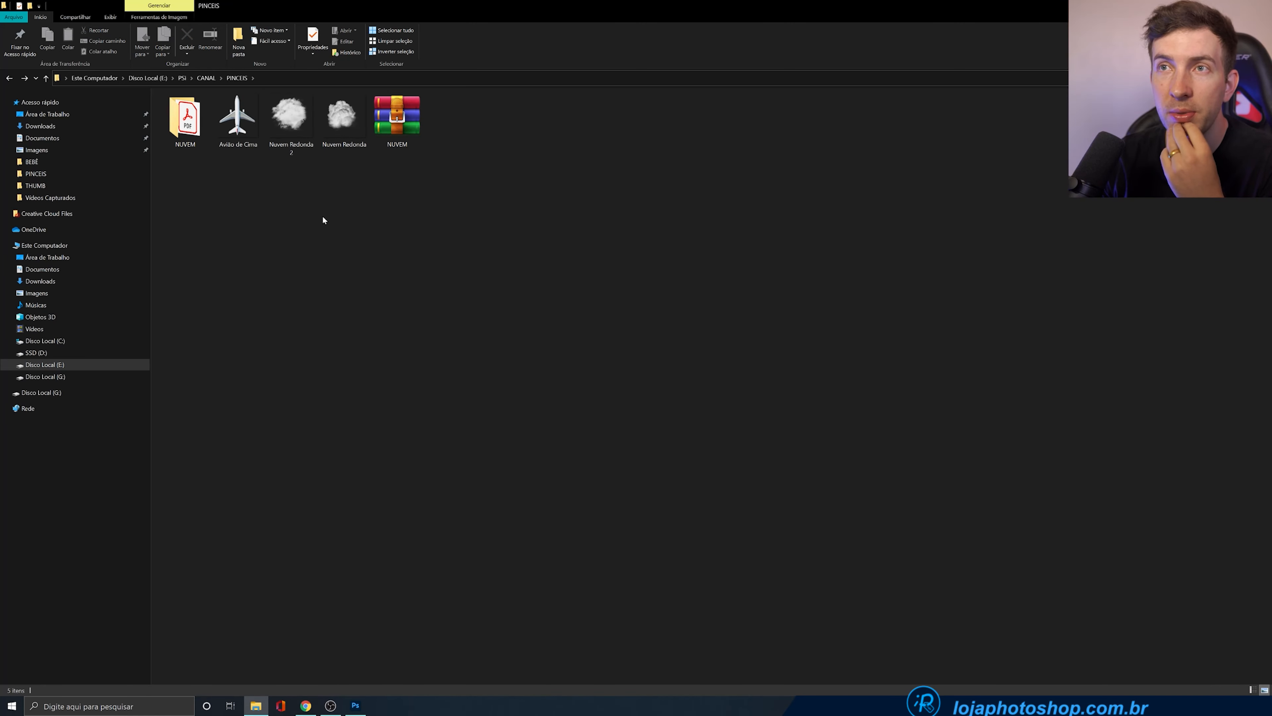
left_click_drag(269, 171, 335, 146)
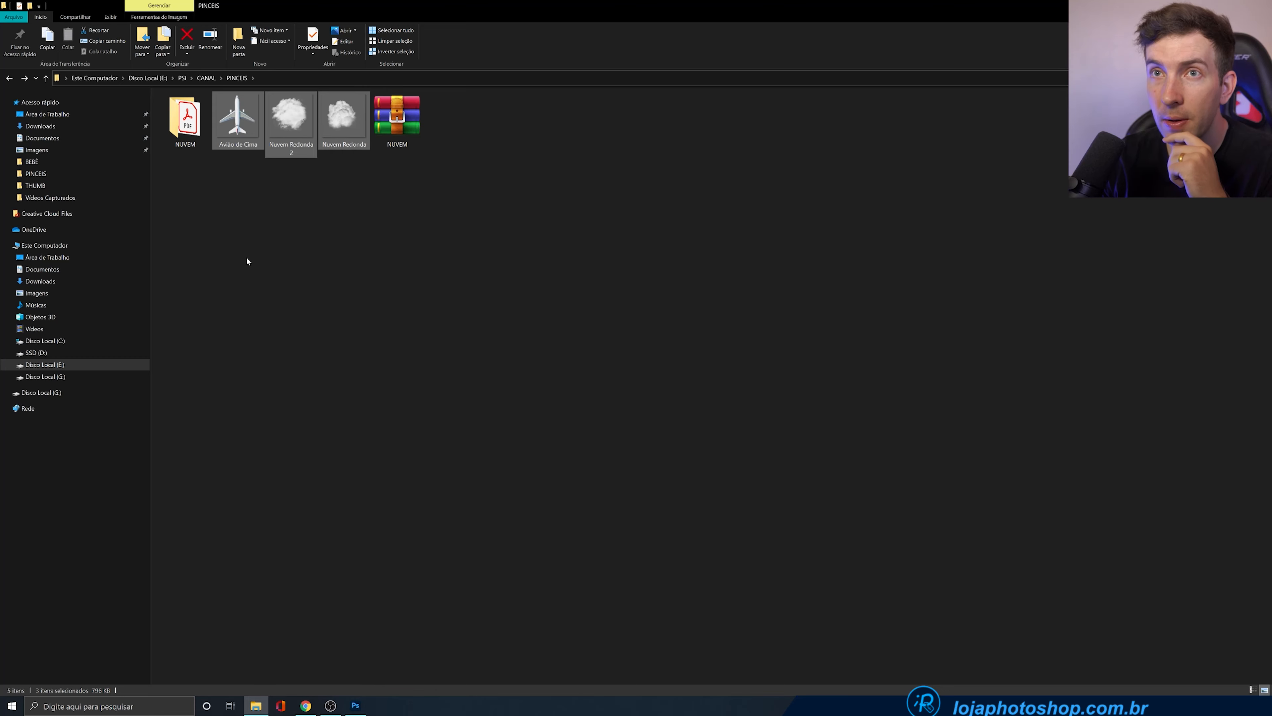
Open the "Template - Large Size" PSD from the PSD Templates folder inside NUVEM in Photoshop
double_click(192, 141)
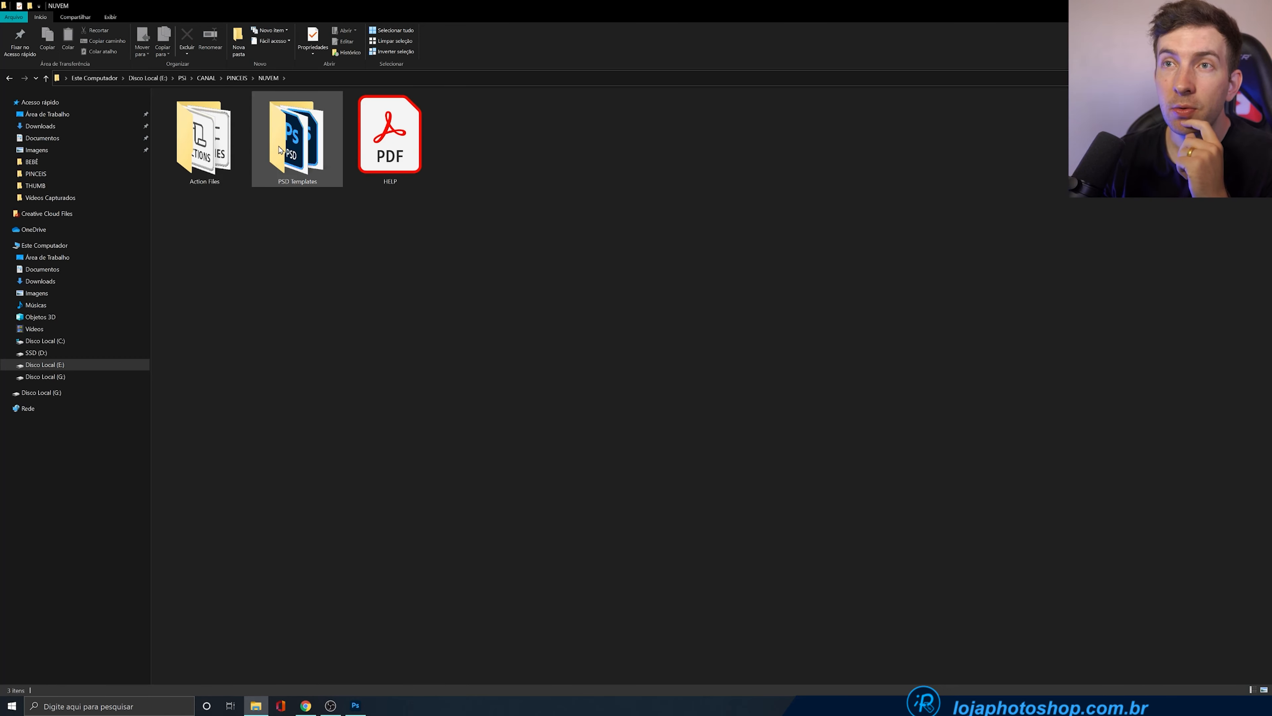
double_click(280, 150)
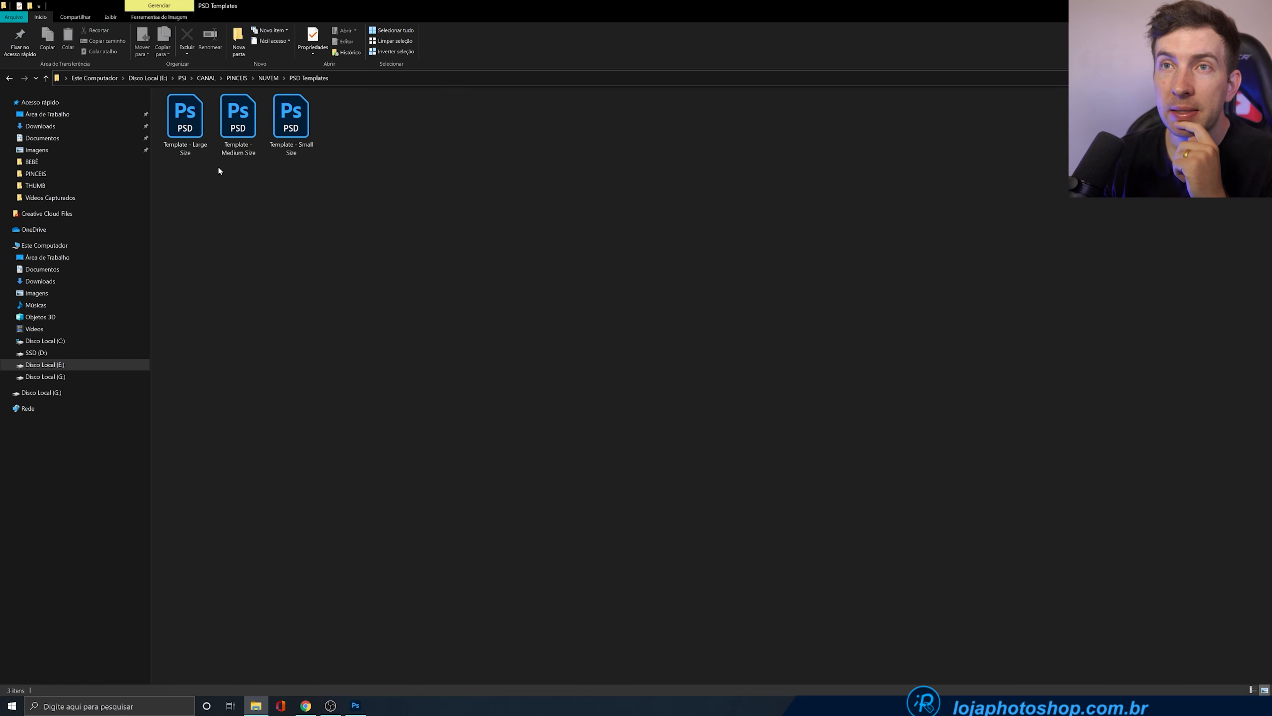
double_click(186, 141)
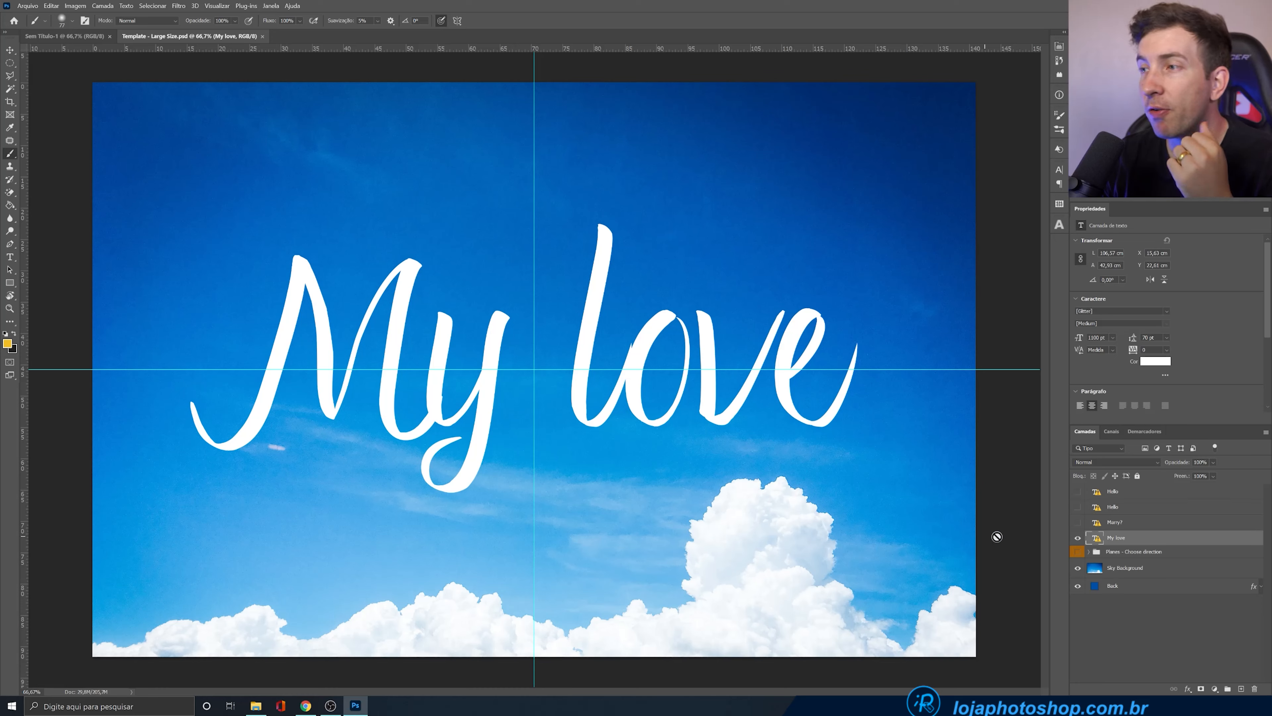
Hide the My love text layer, check the planes group's visibility, and select the Sky Background layer
left_click(1078, 538)
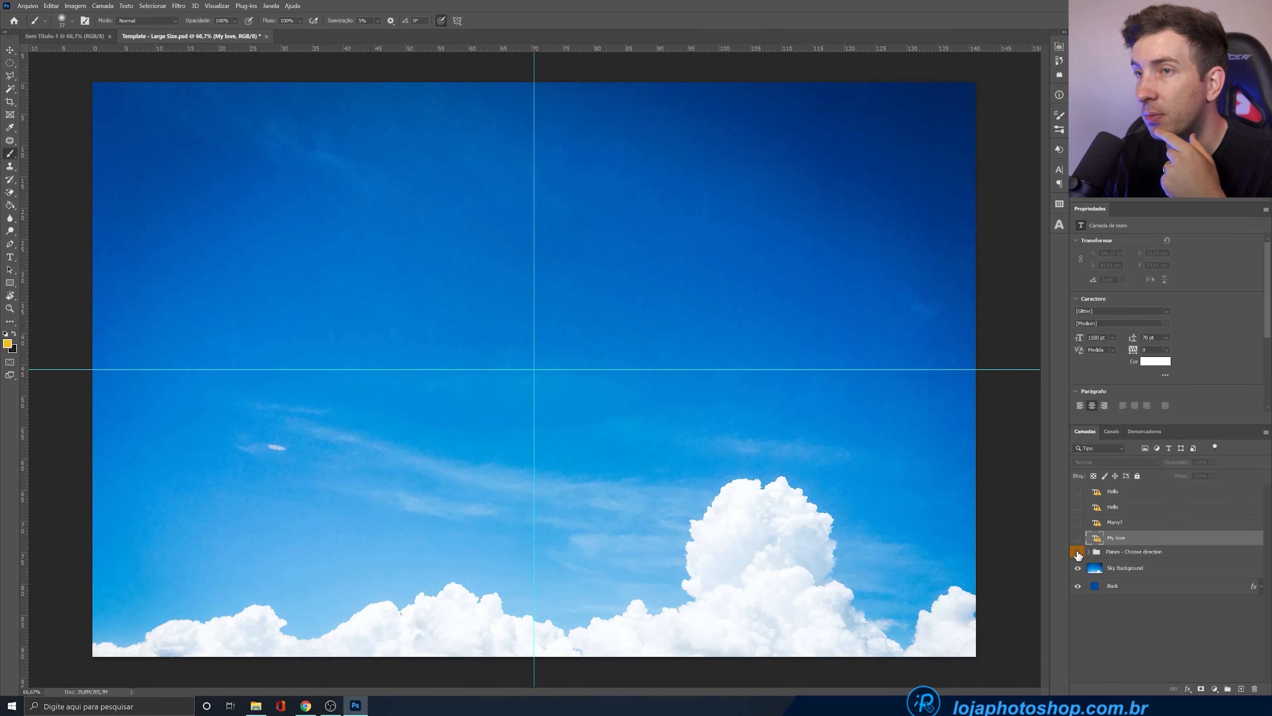
left_click(1077, 552)
left_click(1077, 552)
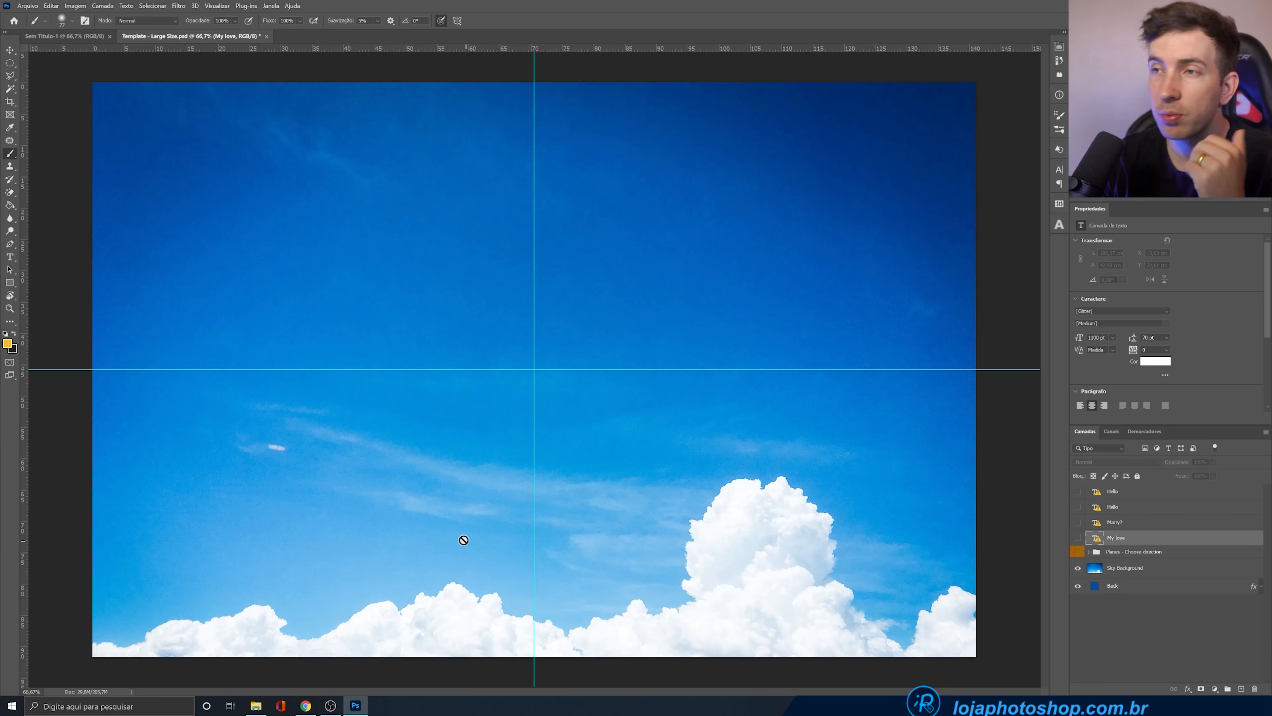
left_click(1114, 571)
left_click(307, 706)
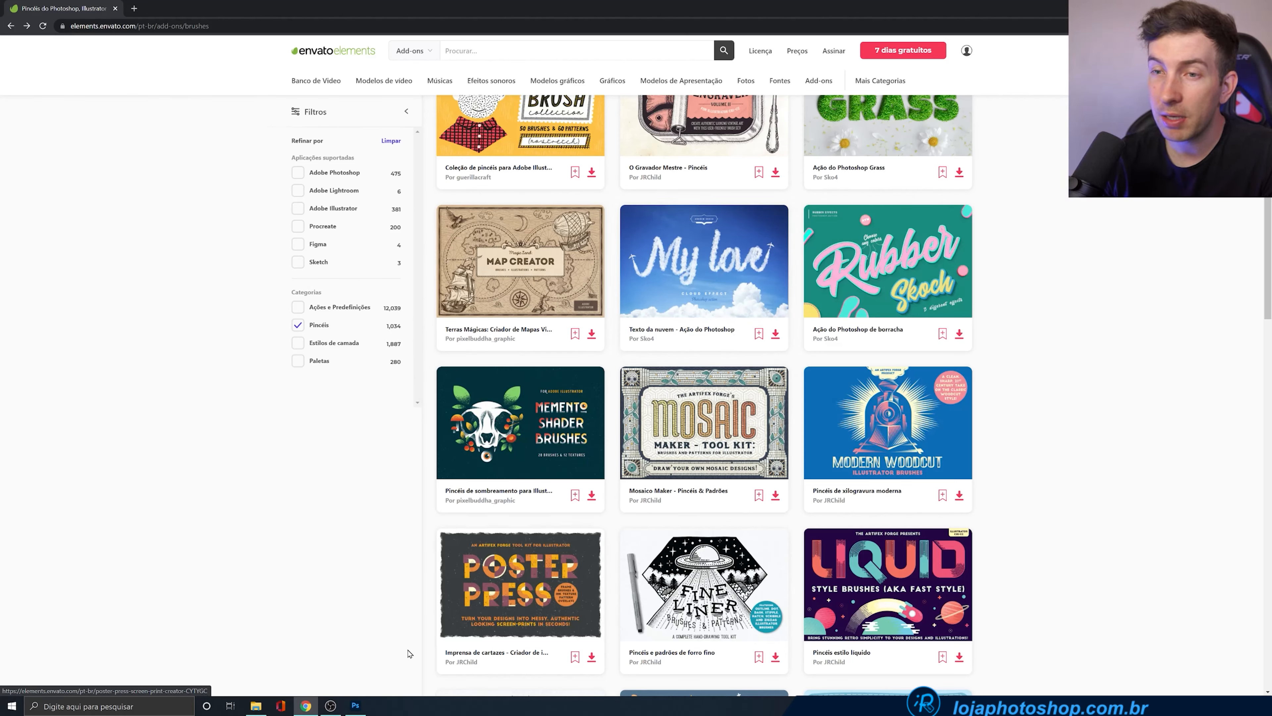
left_click(355, 705)
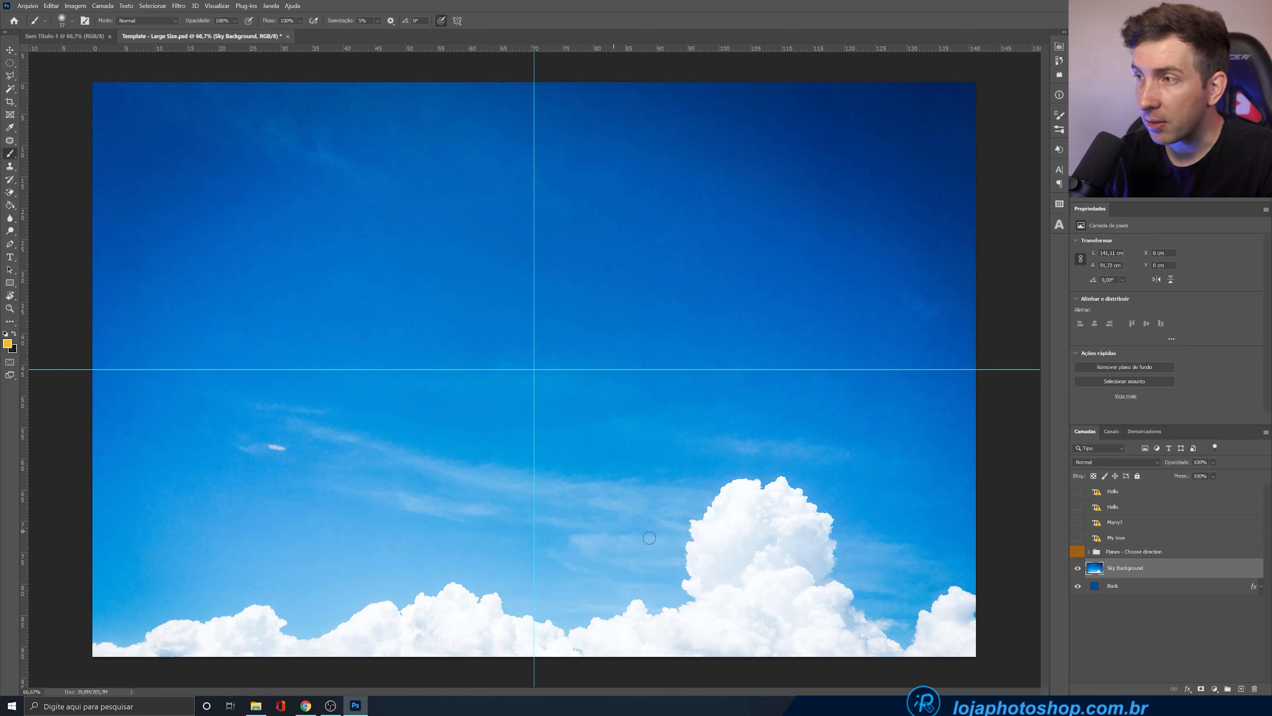
Remove the vertical and horizontal guides from the sky template with the Move tool
key("v")
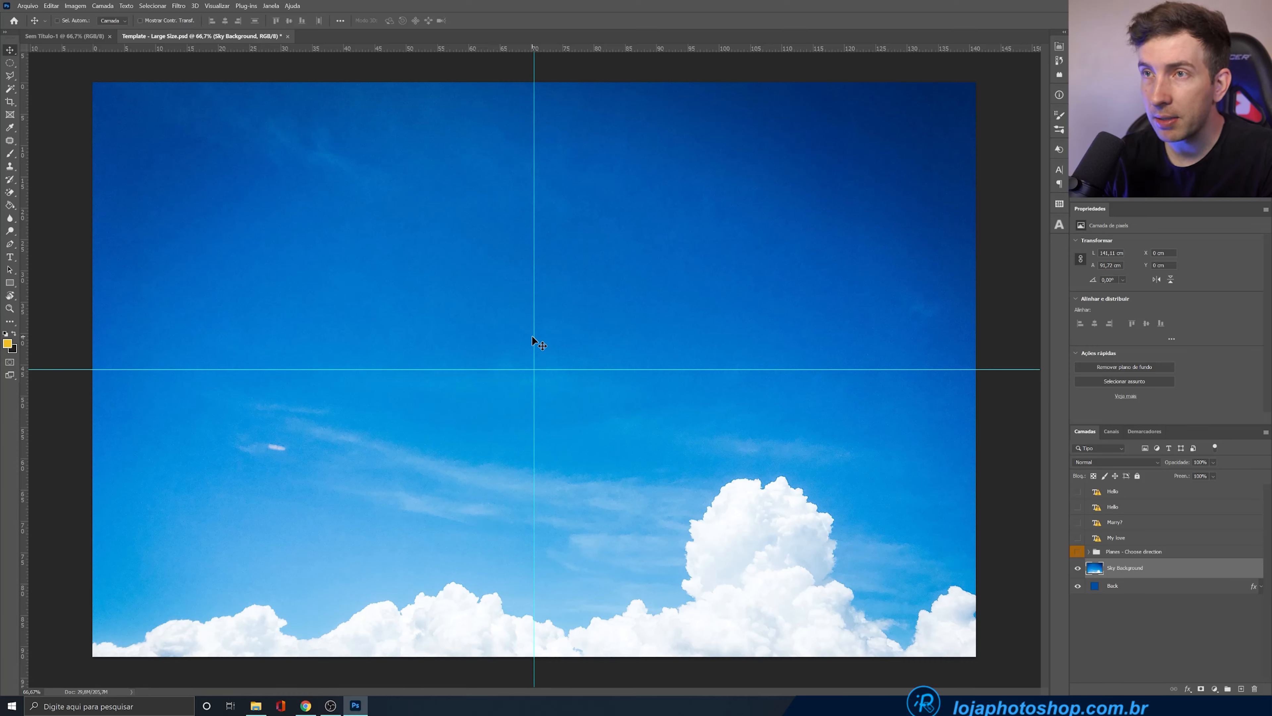
left_click_drag(16, 306, 15, 307)
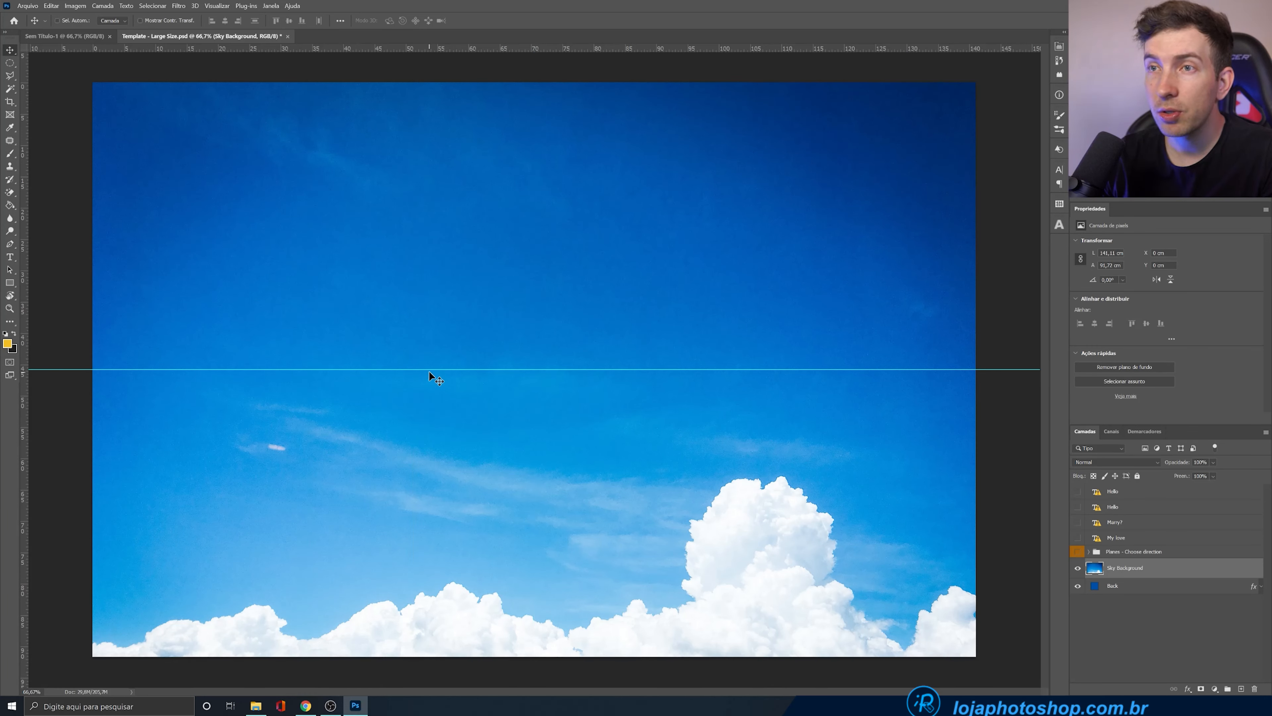
left_click_drag(426, 370, 513, 14)
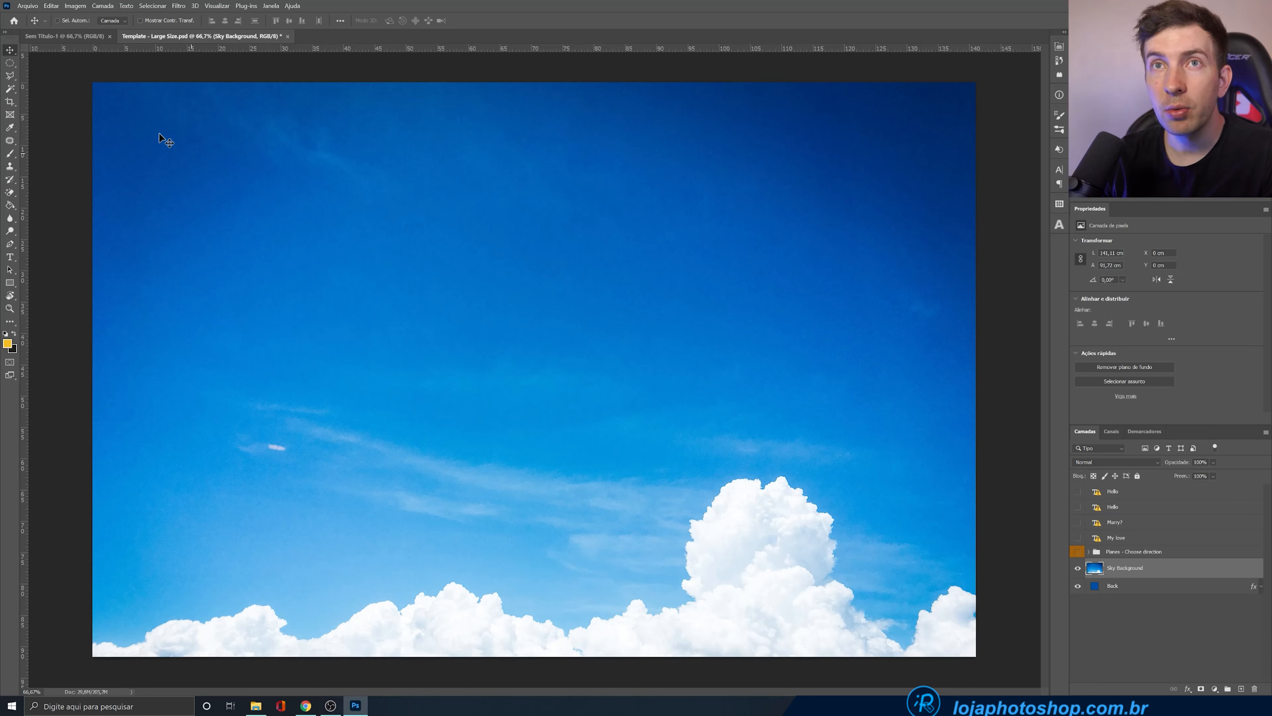
Create a new document 1000 pixels wide and 1000 pixels high at 72 pixels per inch with a white background
left_click(28, 5)
left_click(32, 13)
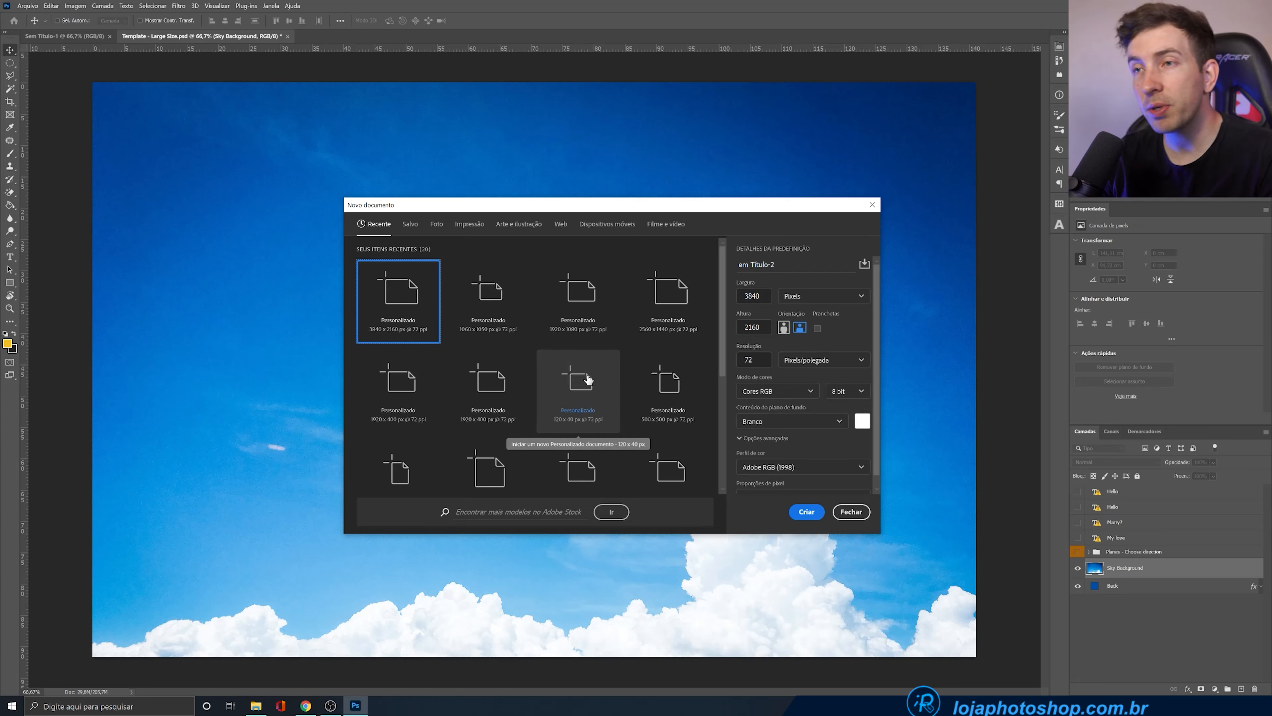
left_click_drag(765, 299, 715, 297)
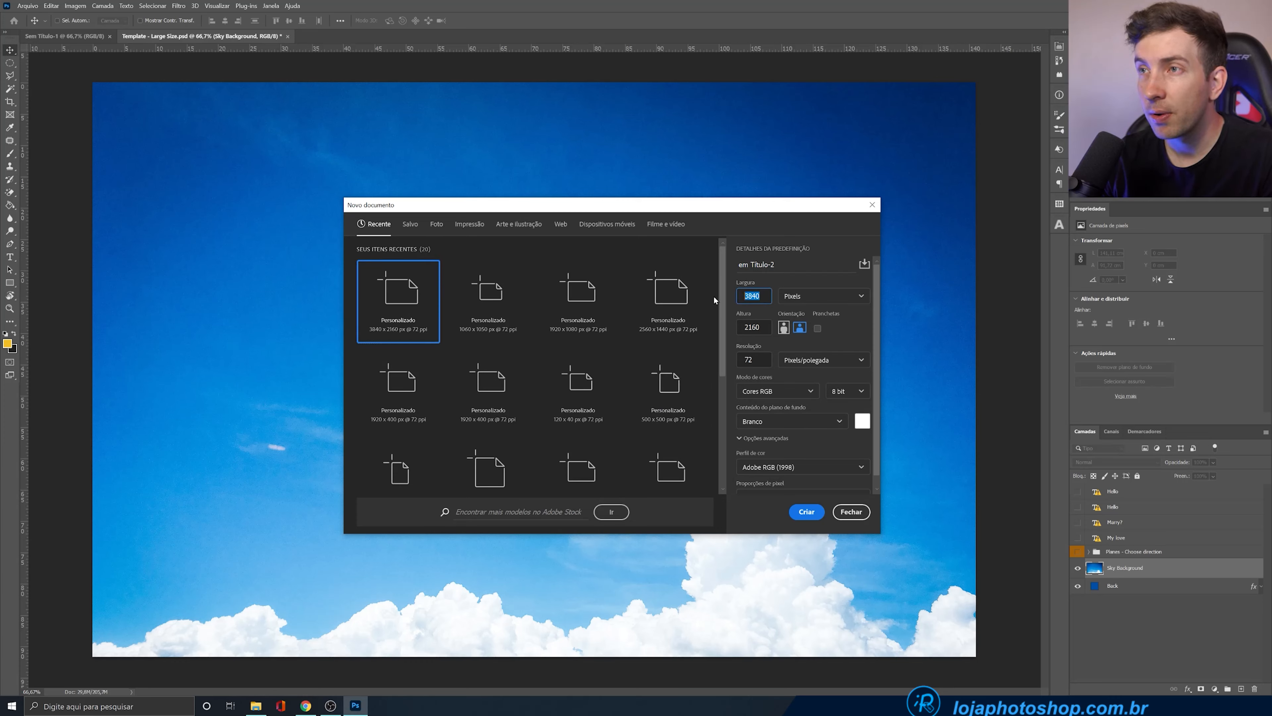
type("1000")
key("Tab")
key("Tab")
type("1")
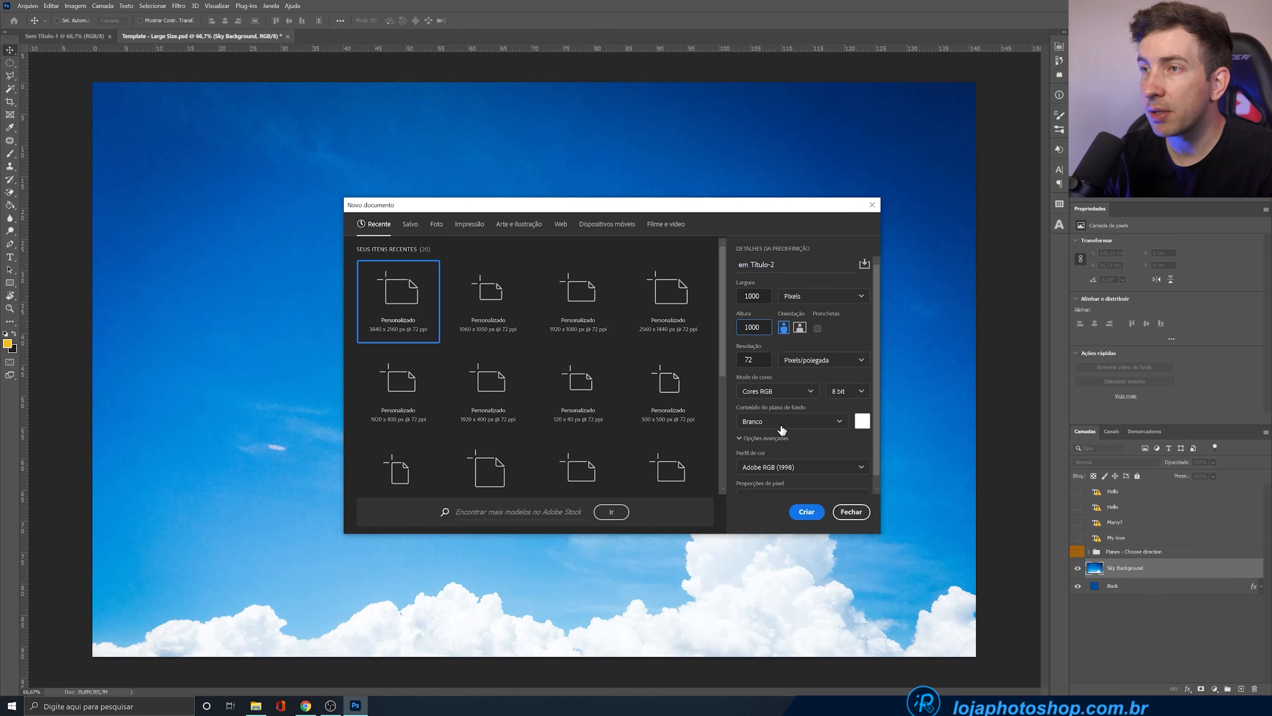
left_click(806, 511)
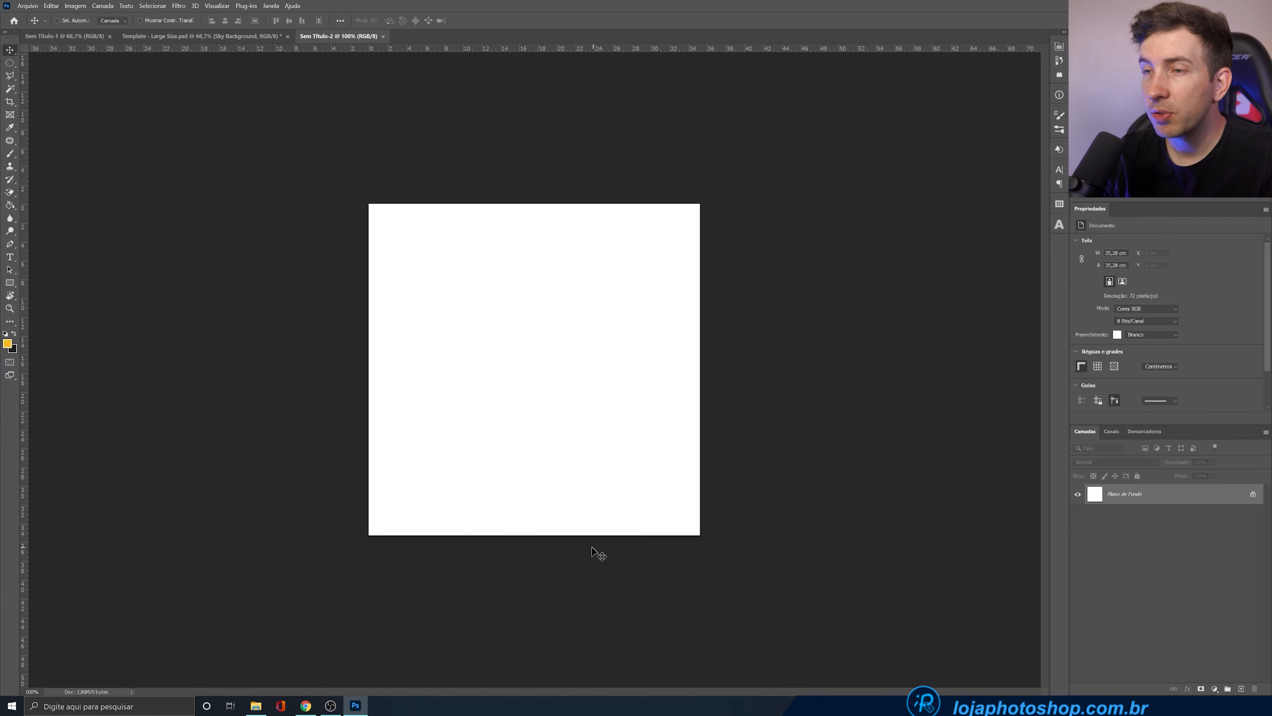
Switch to File Explorer and place the Nuvem Redonda image from the PINCEIS folder into the new square document
left_click(256, 705)
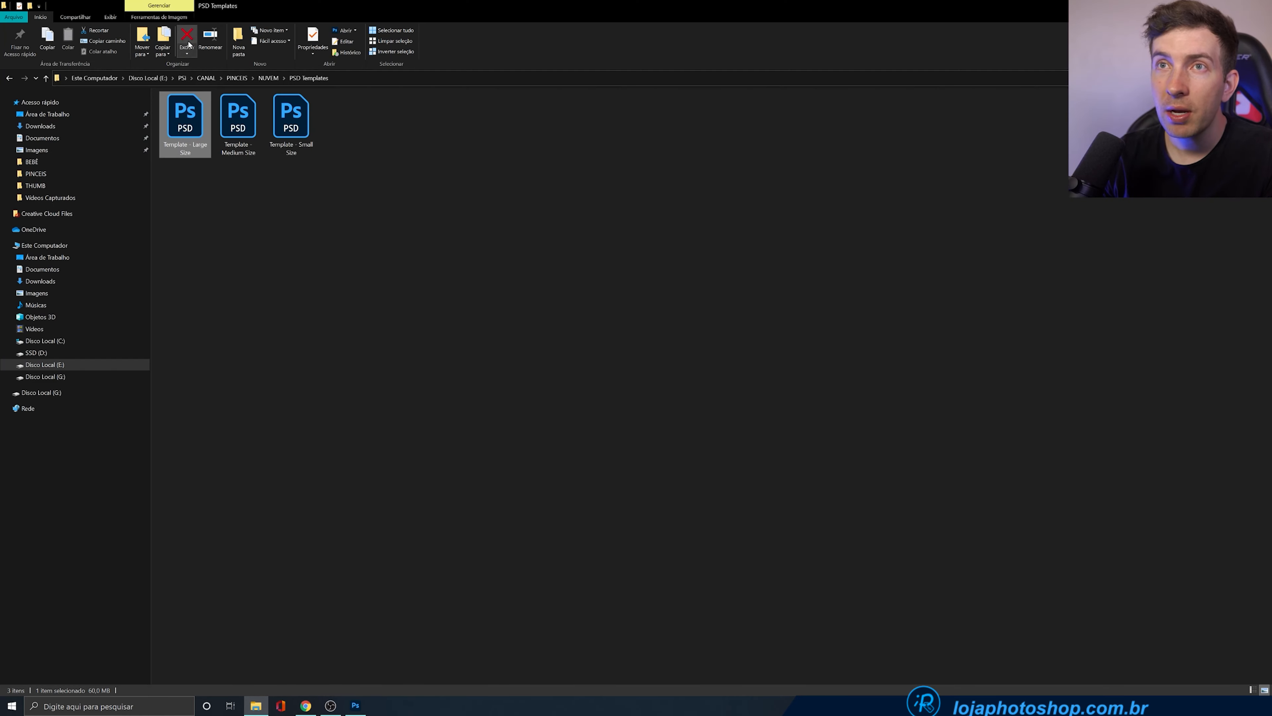
left_click(237, 77)
left_click_drag(316, 155, 344, 129)
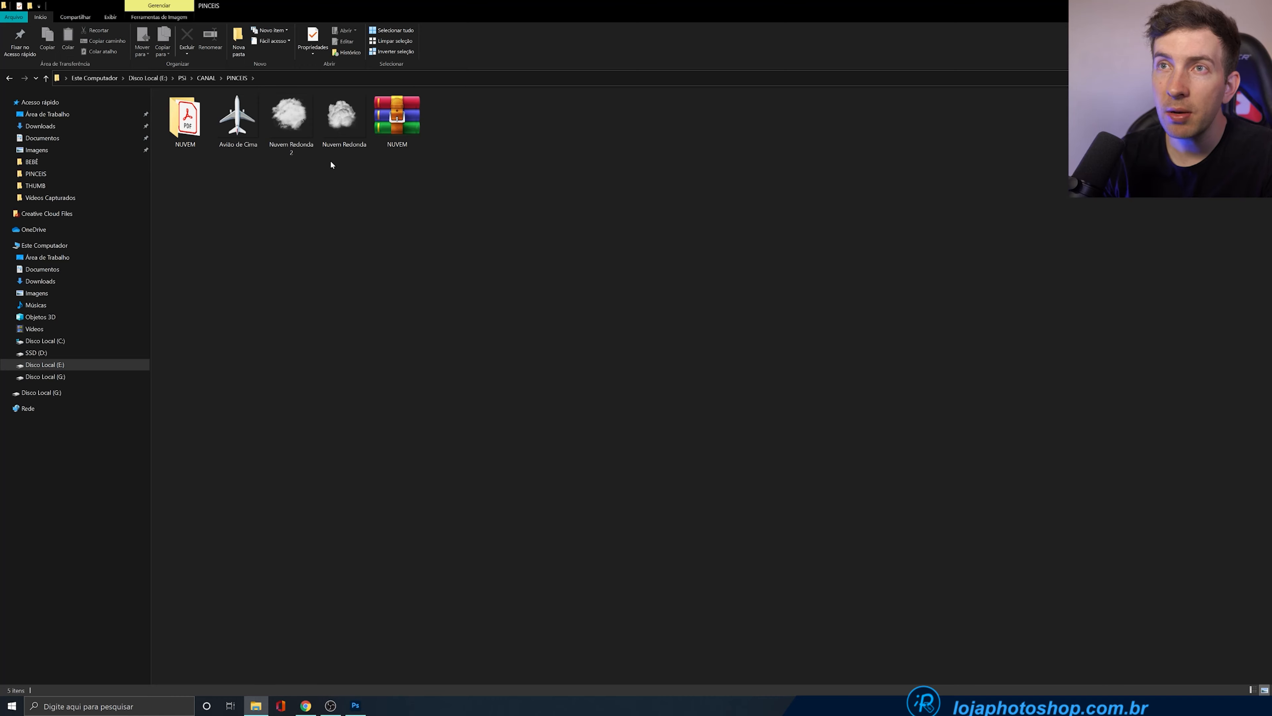
left_click_drag(348, 129, 563, 460)
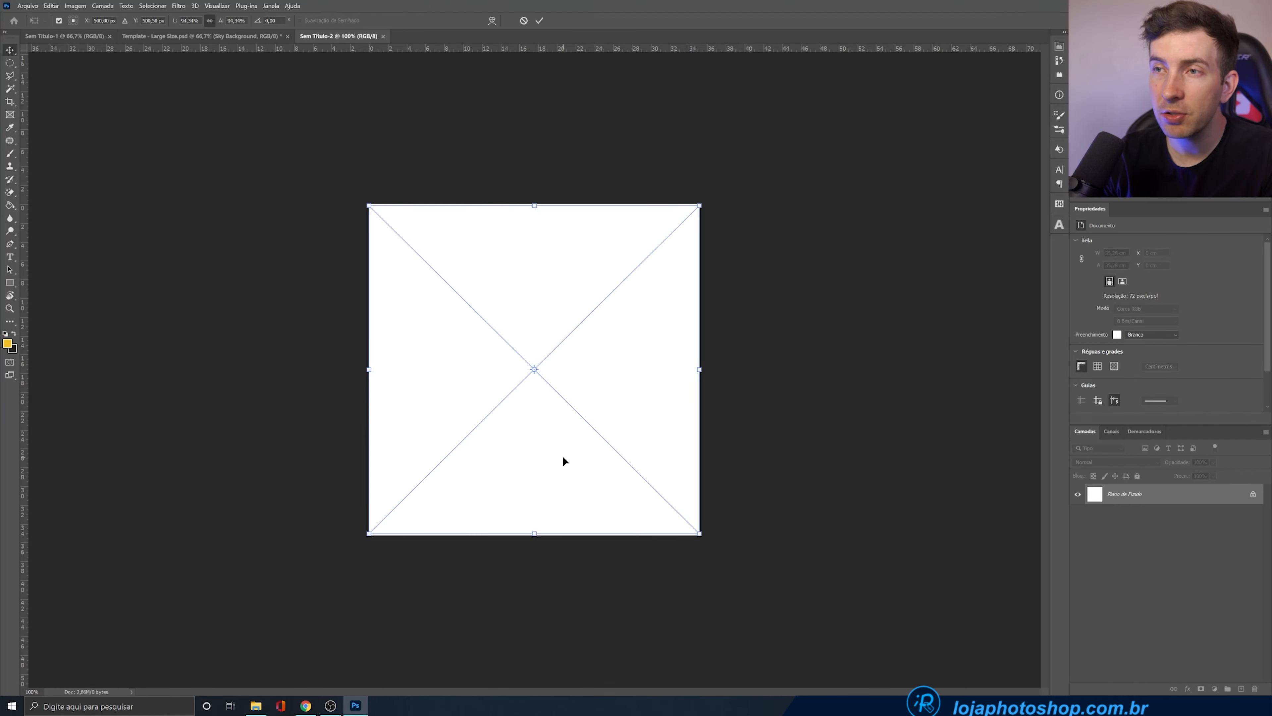
left_click(539, 22)
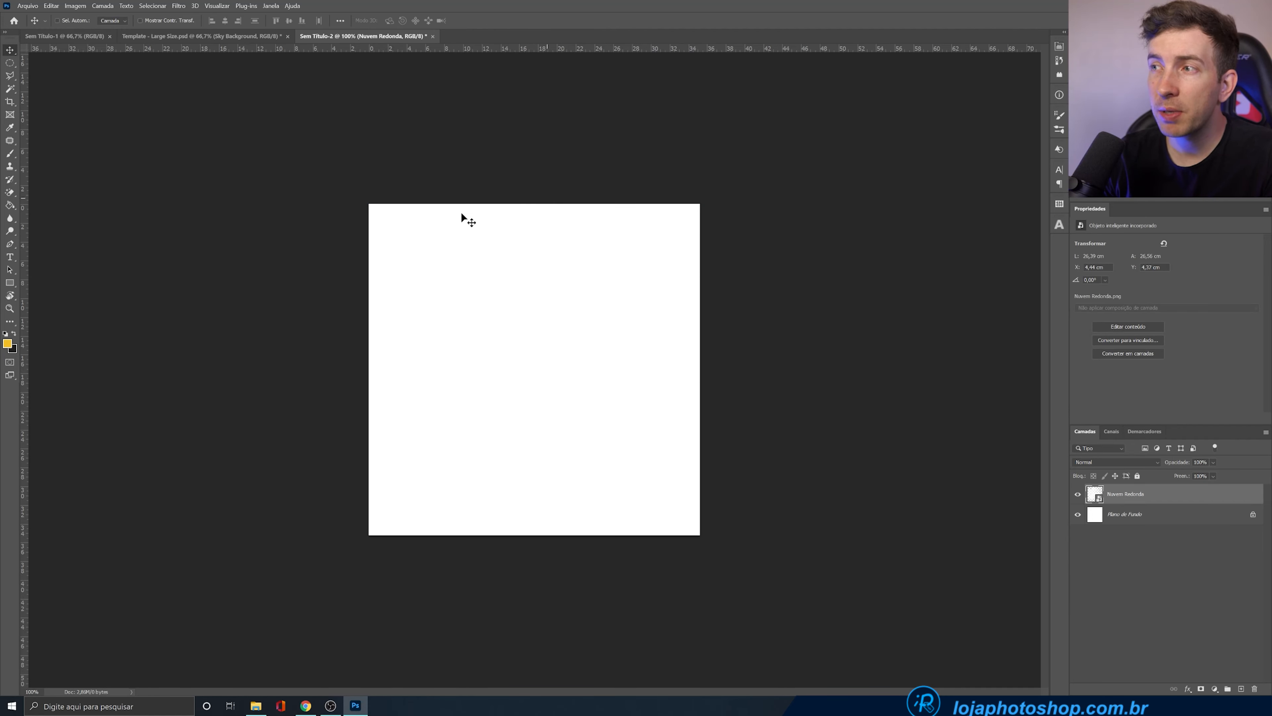
left_click(27, 6)
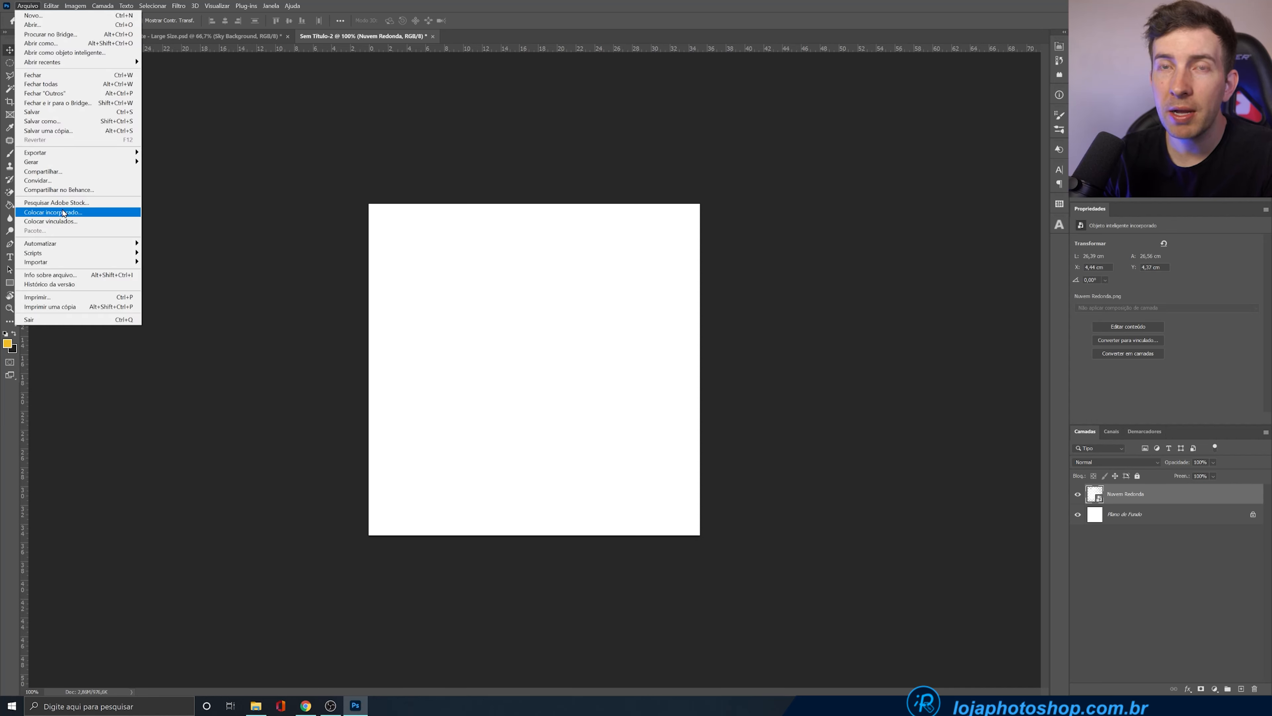
left_click(540, 6)
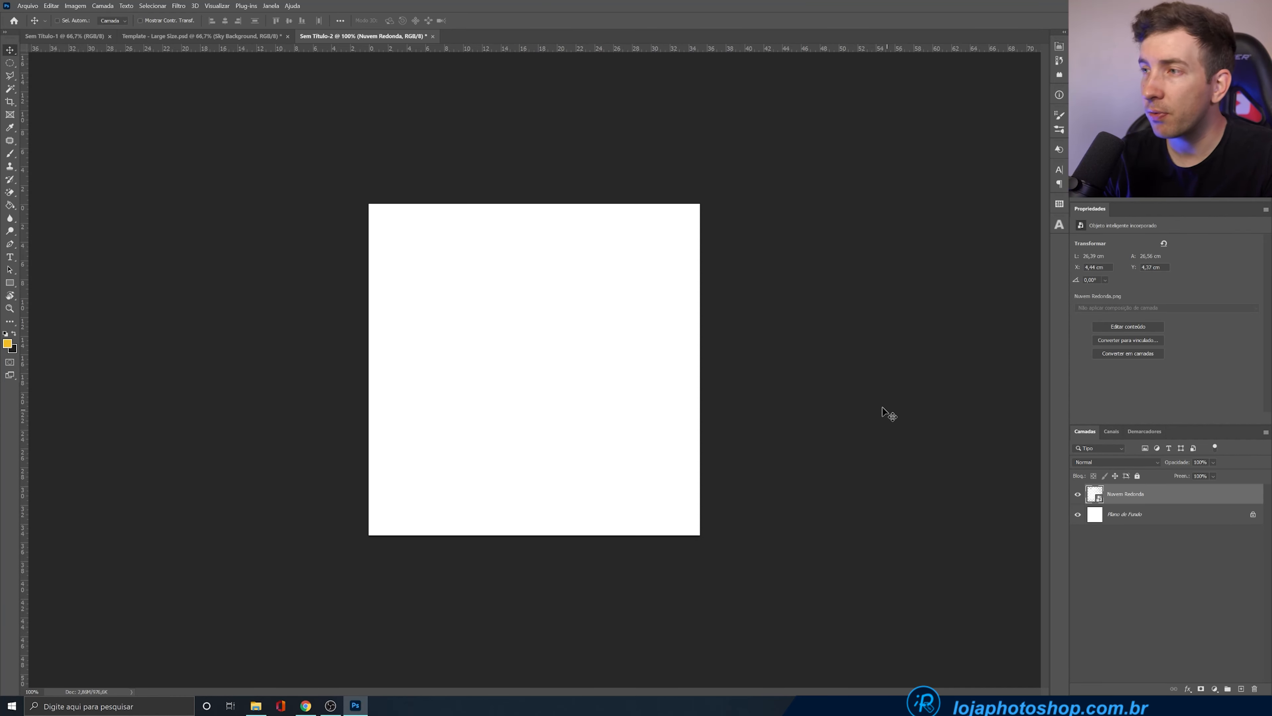
left_click(1176, 520)
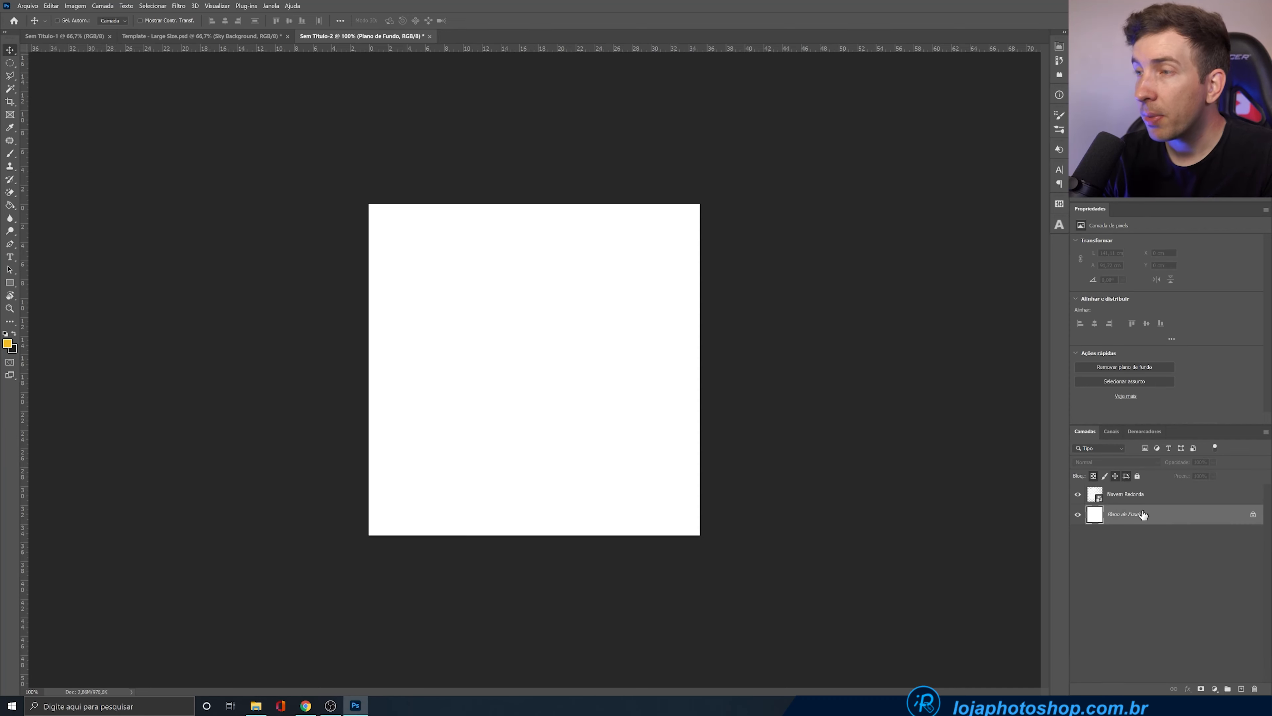
left_click(1139, 501)
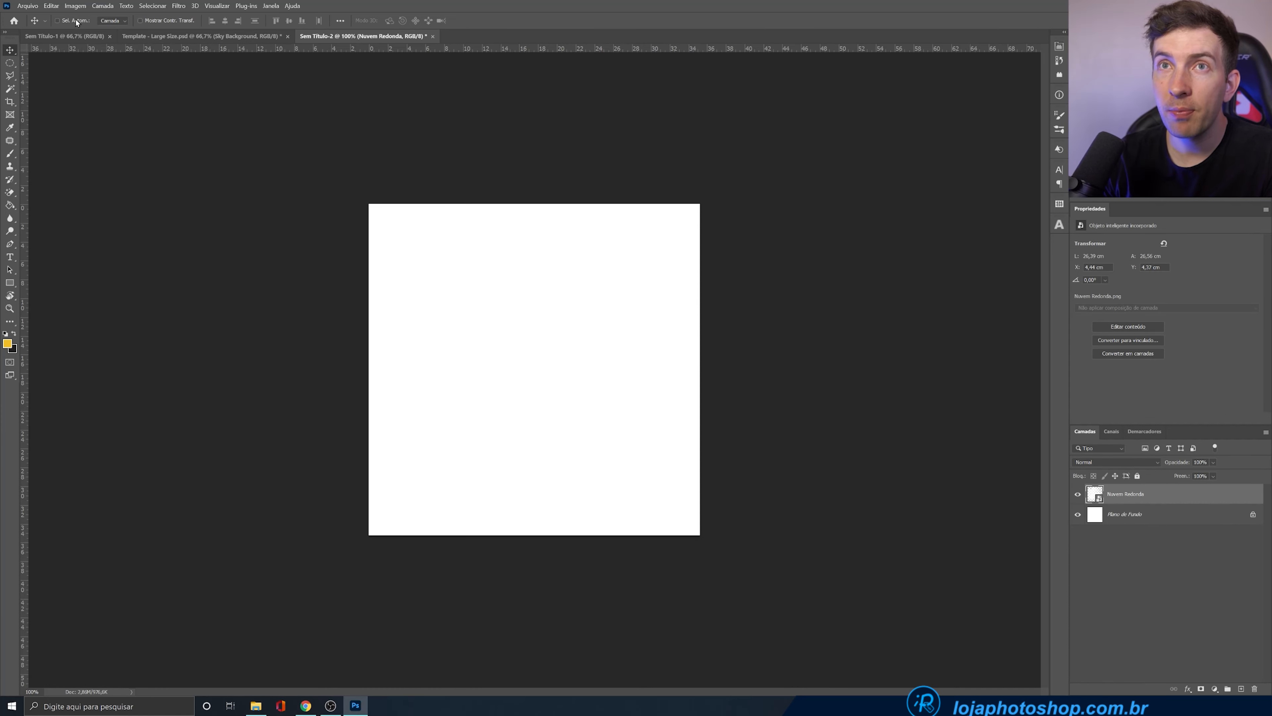
Try to define a brush preset from the white cloud on the Nuvem Redonda layer
left_click(52, 6)
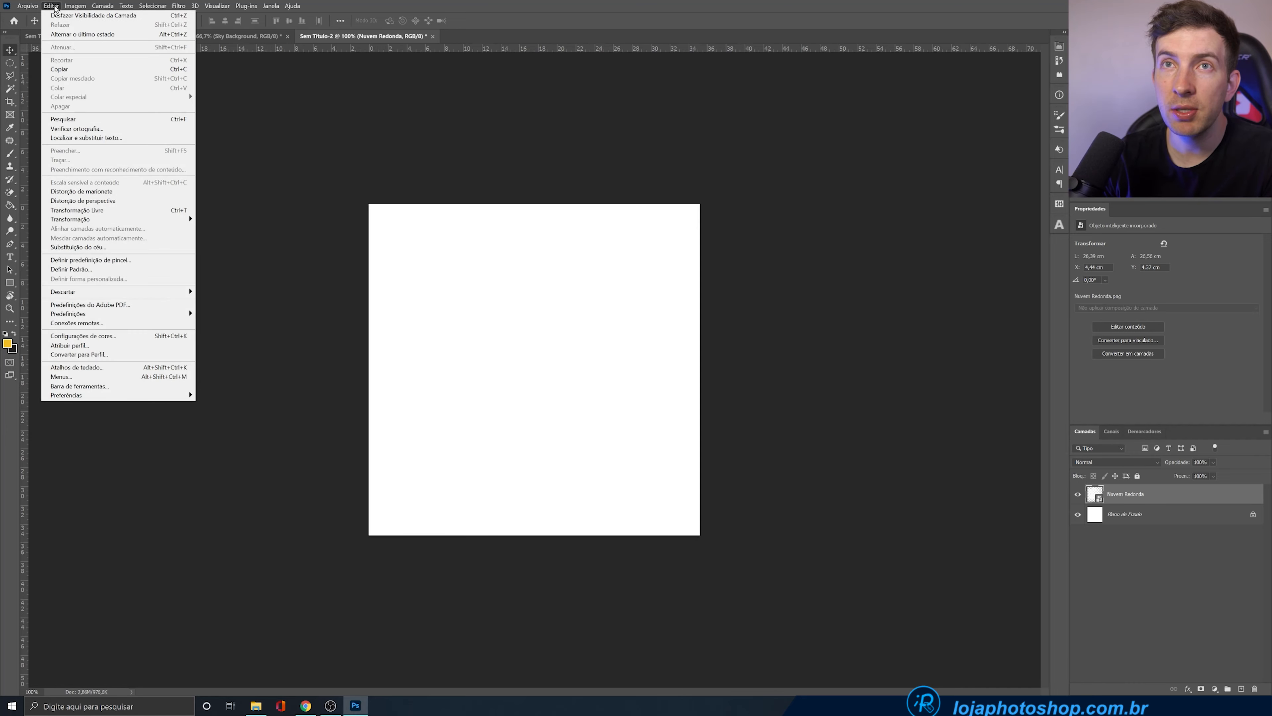
left_click(121, 259)
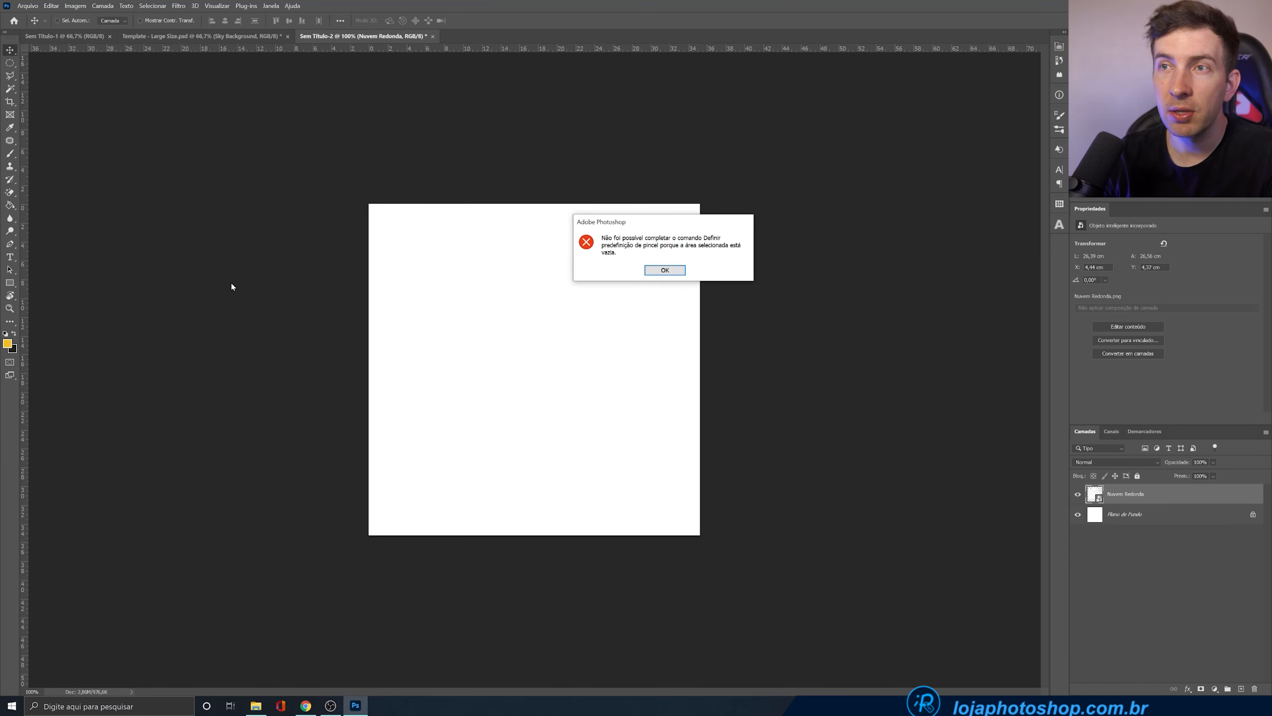
left_click(677, 270)
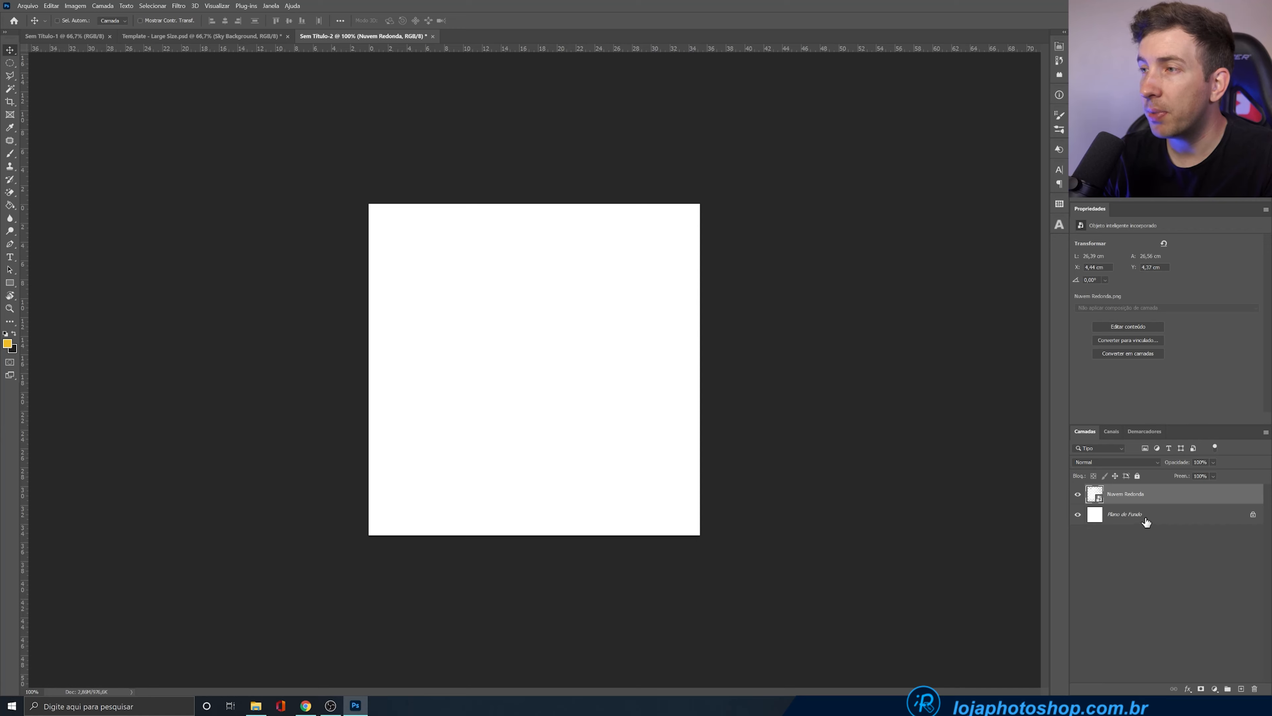
Add a black solid color fill layer above the Plano de Fundo layer, behind the cloud
left_click(1152, 521)
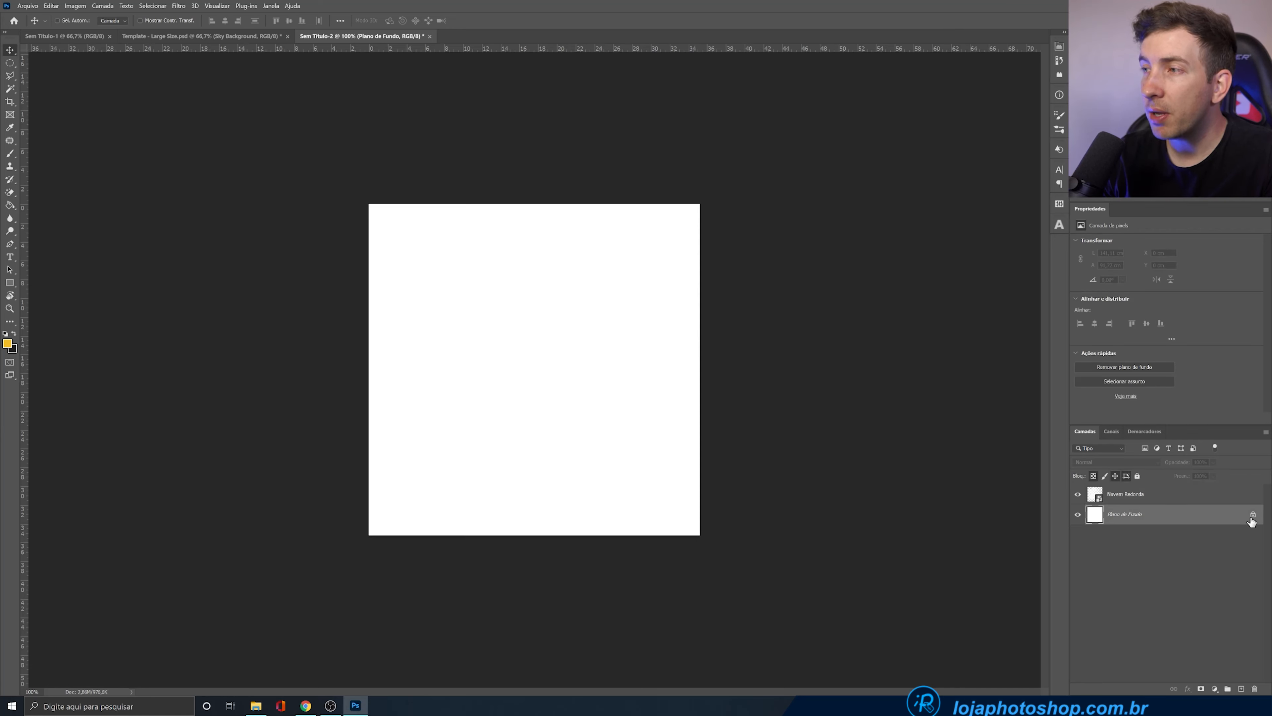
left_click(1213, 689)
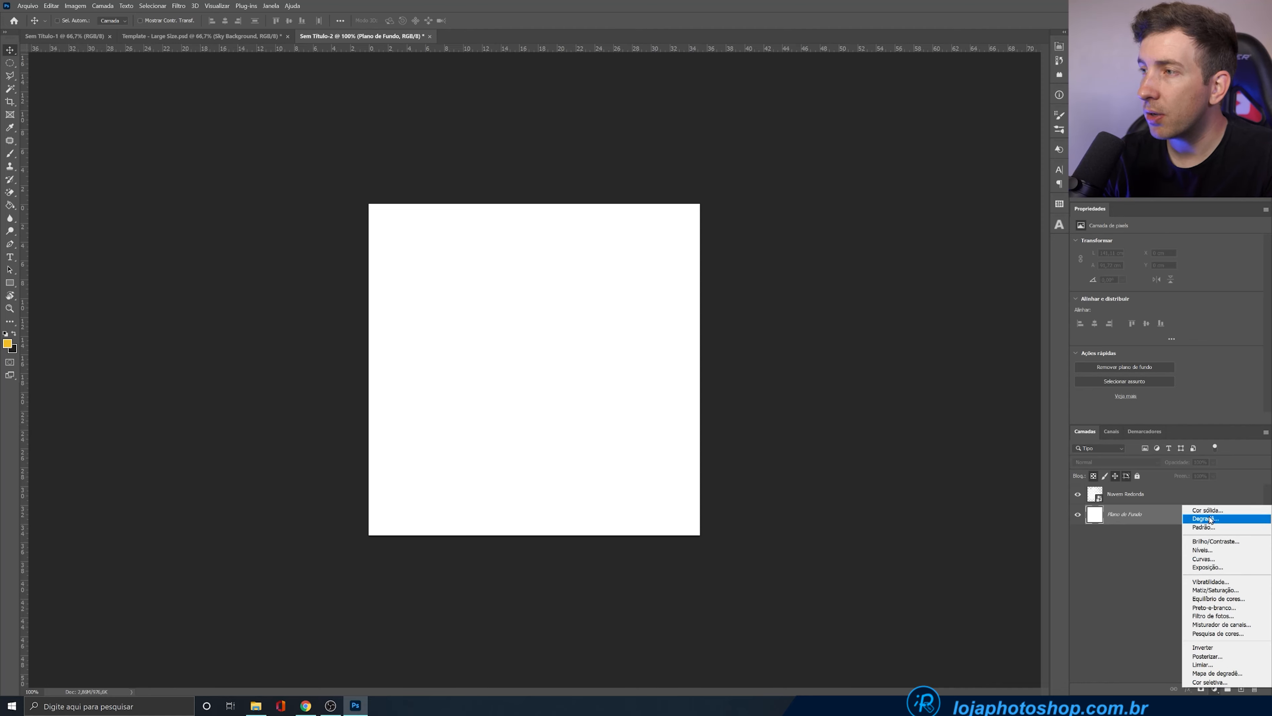
left_click(1218, 510)
left_click_drag(621, 323, 574, 363)
left_click(812, 215)
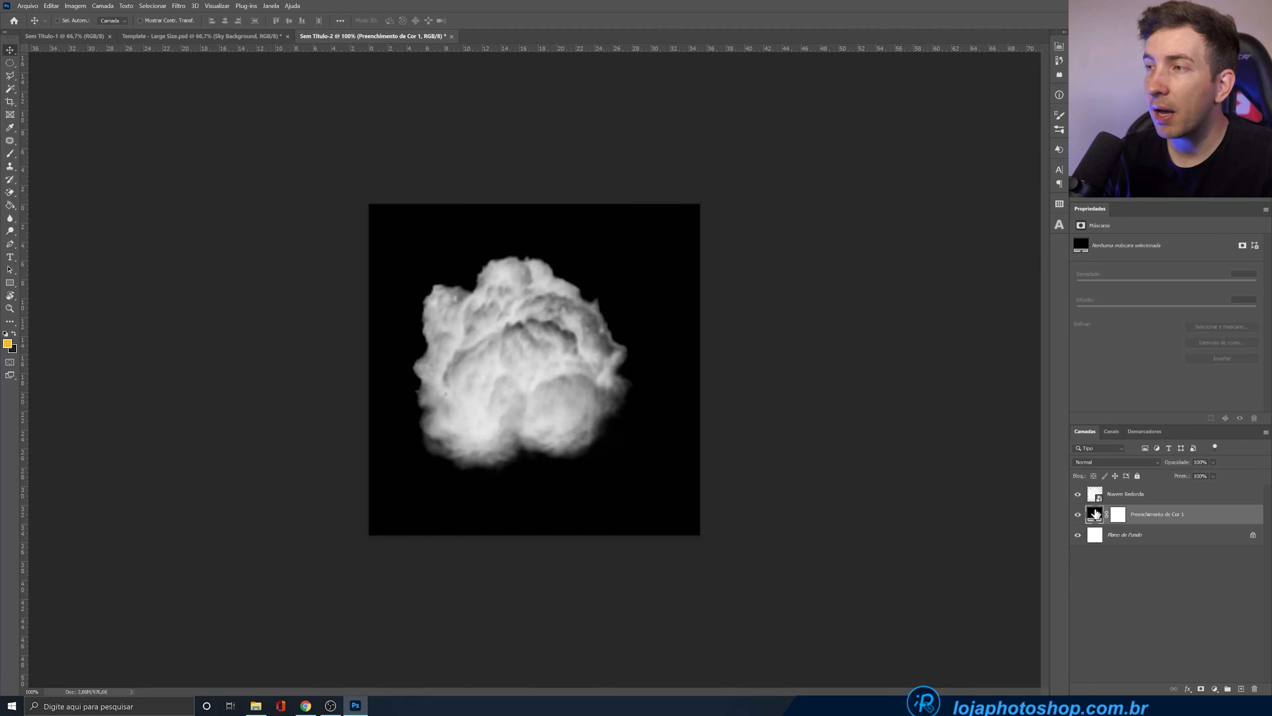
Define a brush preset from the cloud layer and name it PINCEL DE NUVEM
left_click(51, 6)
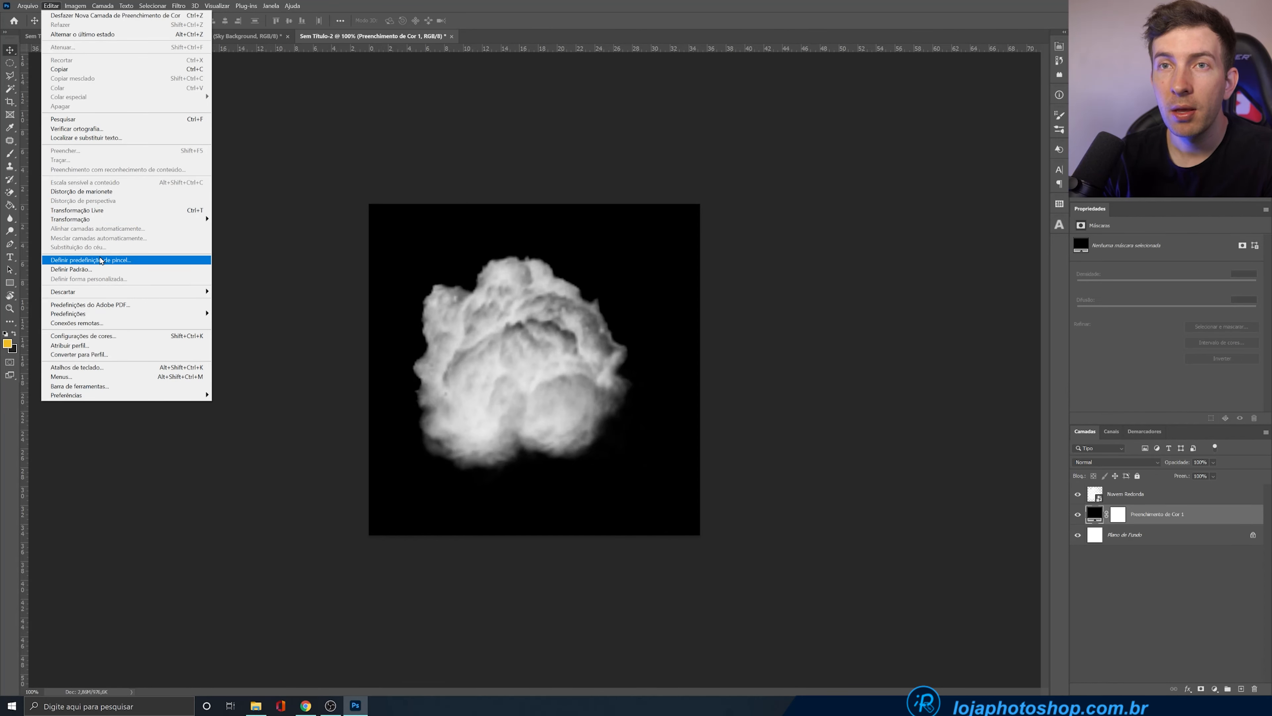
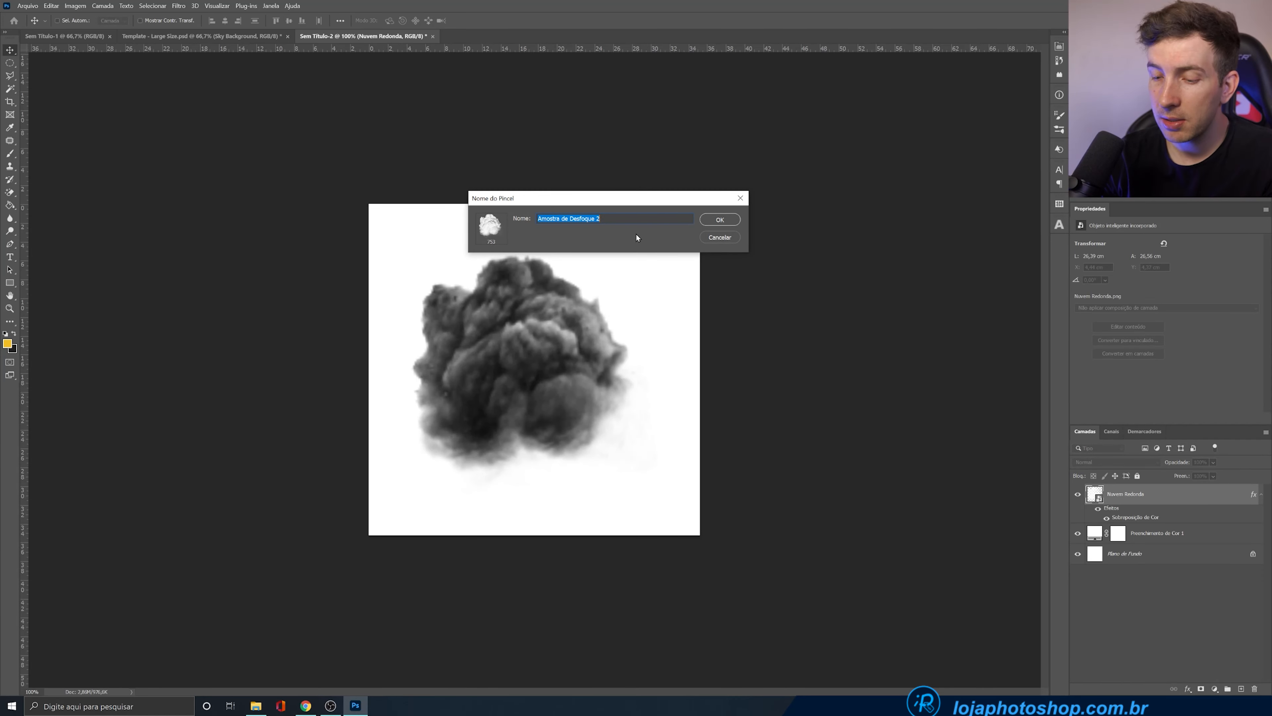
type("PINCEL DE NUVEM")
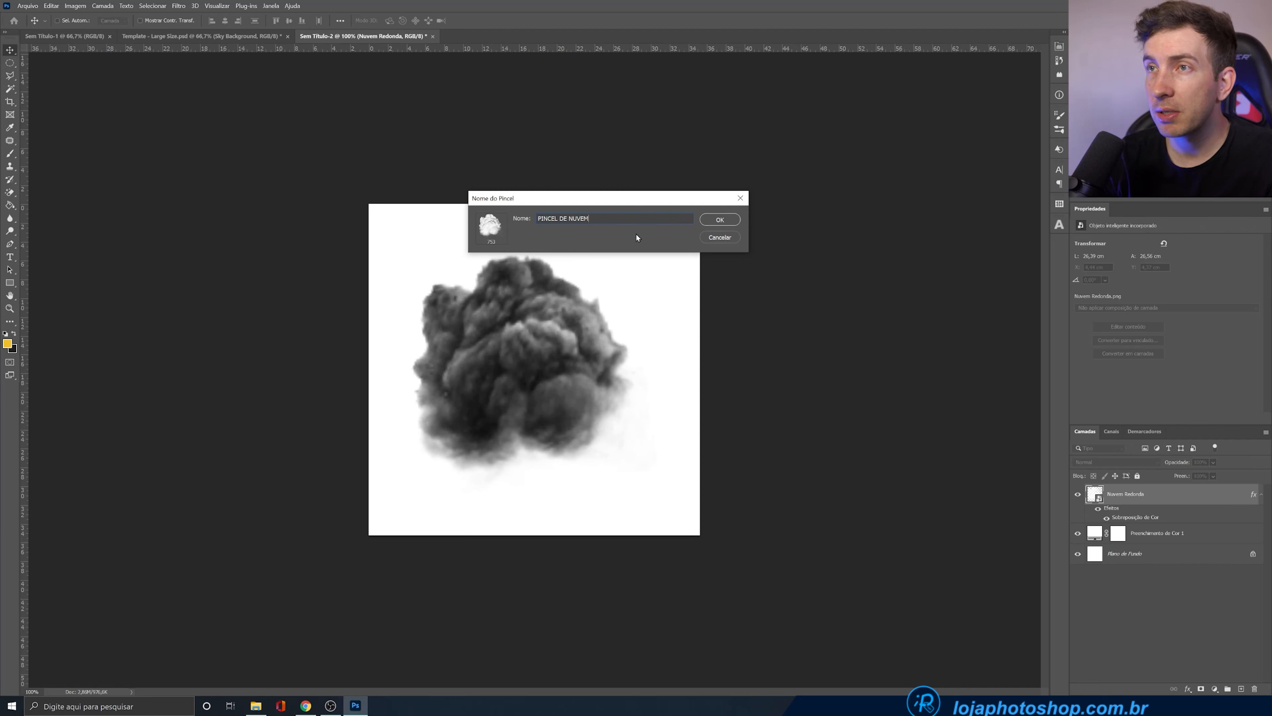
key("Return")
Activate the Brush tool and add an empty layer above Sky Background in the Template - Large Size document
key("b")
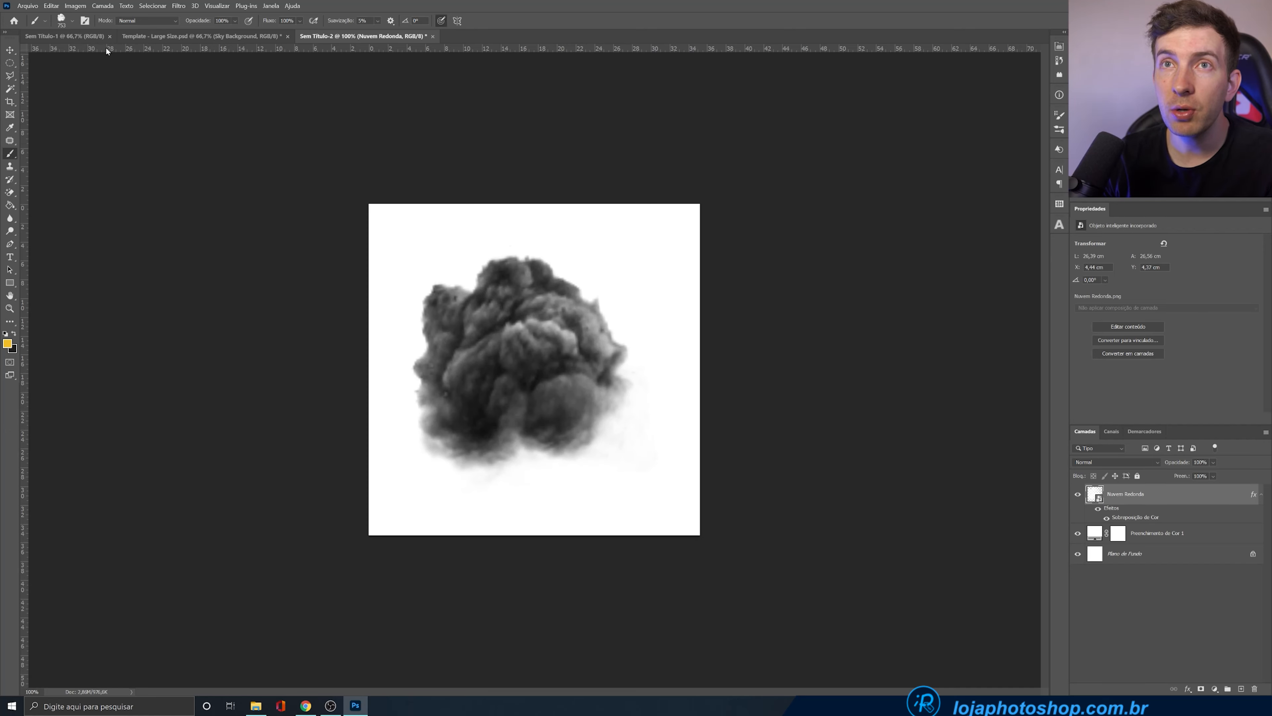
left_click(146, 40)
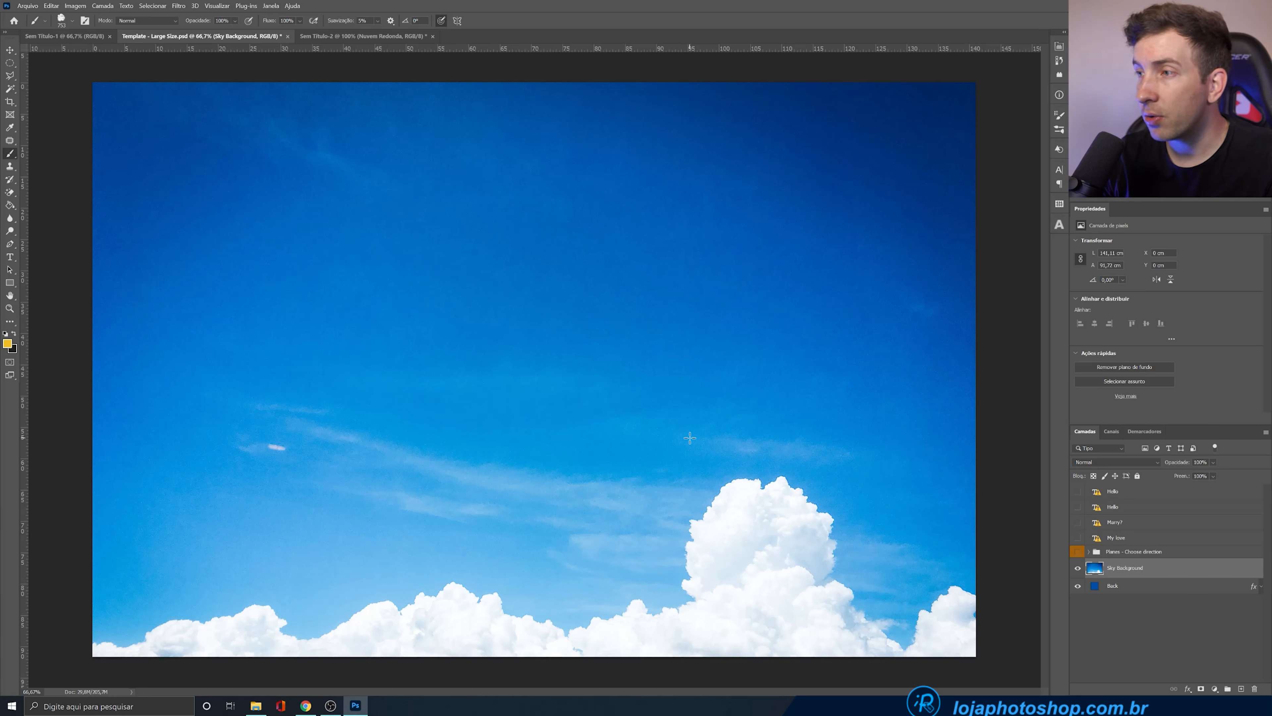
left_click(1241, 688)
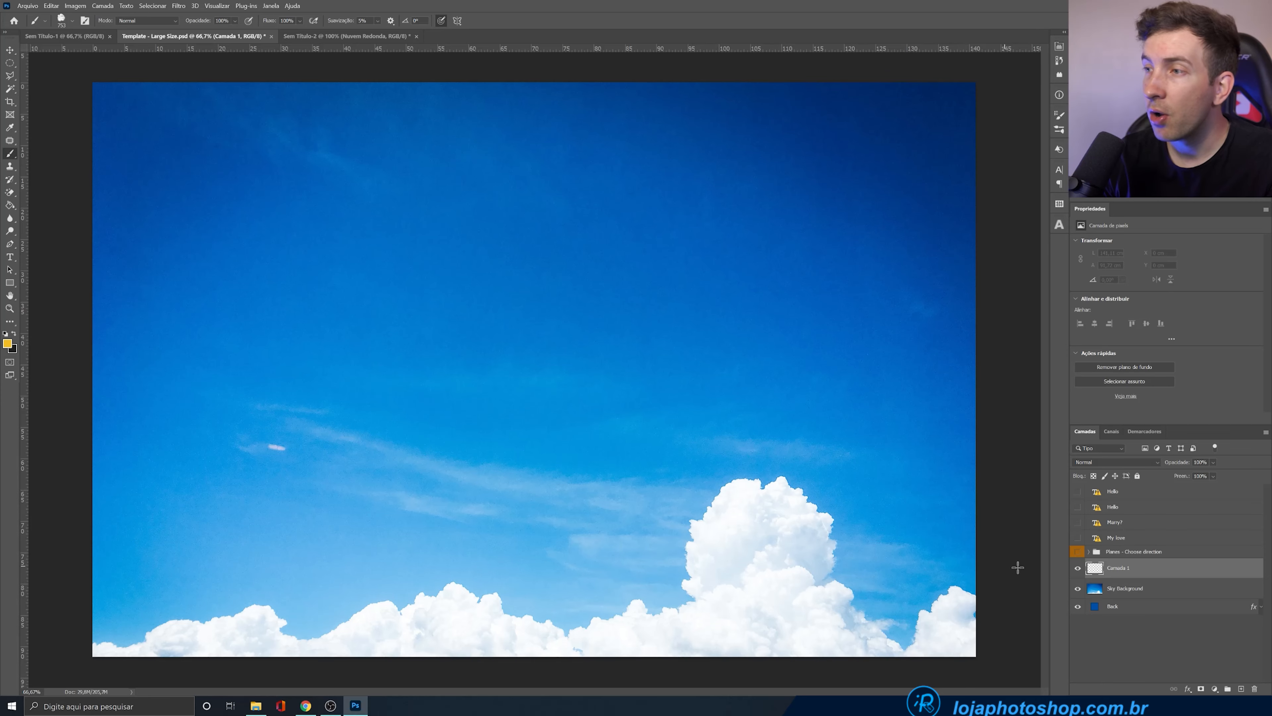
Try a blue solid color fill layer (388ede) above Sky Background, and delete it
left_click(1138, 589)
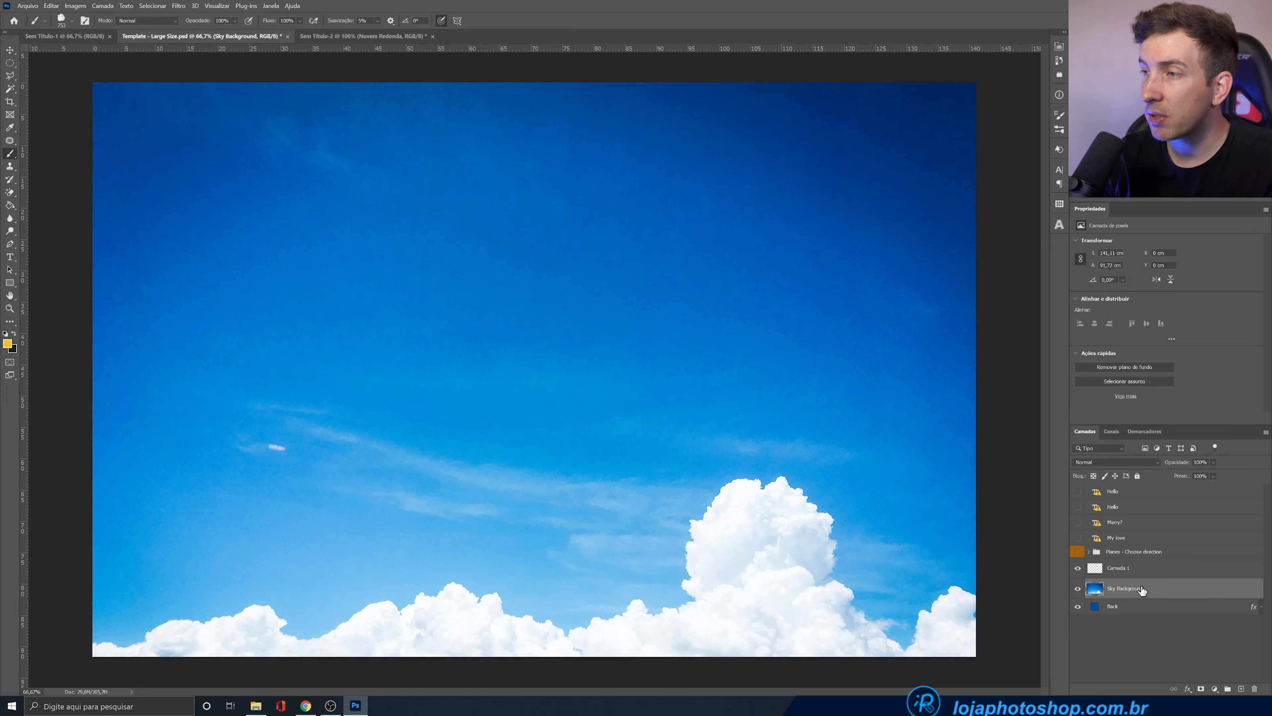
left_click(1215, 689)
left_click(1199, 513)
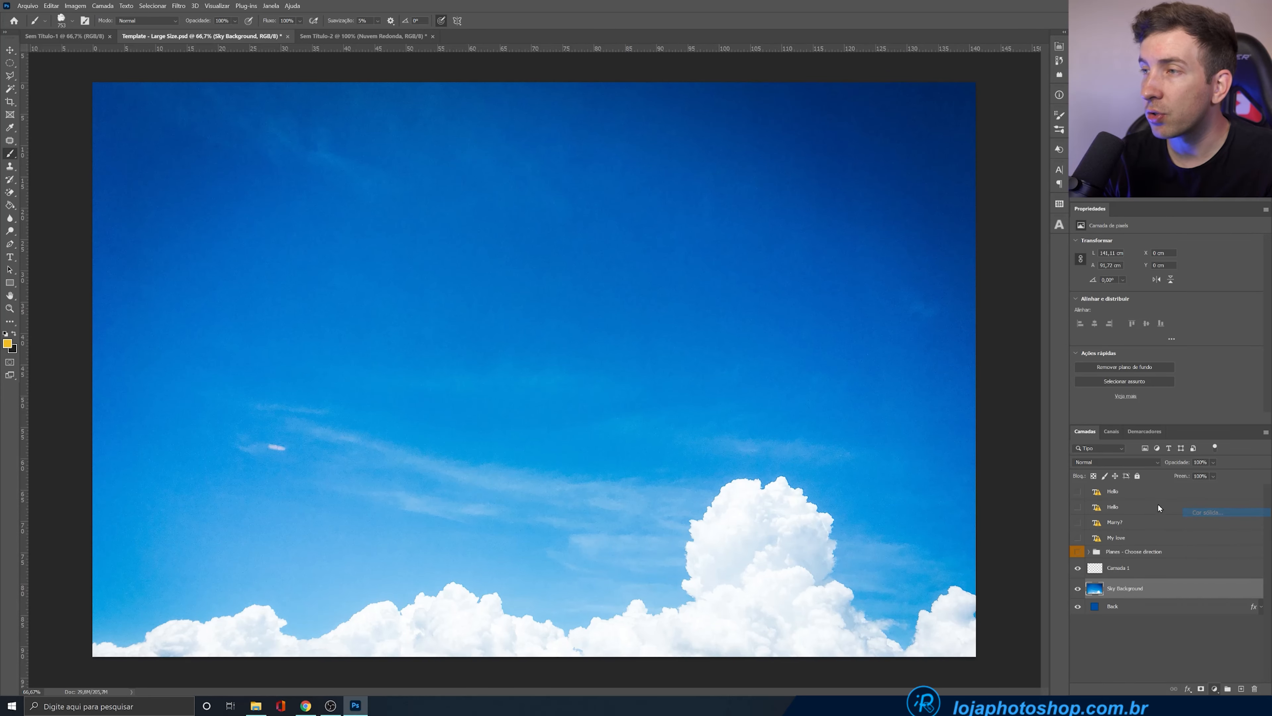
left_click_drag(727, 326, 727, 276)
left_click(687, 241)
left_click(728, 270)
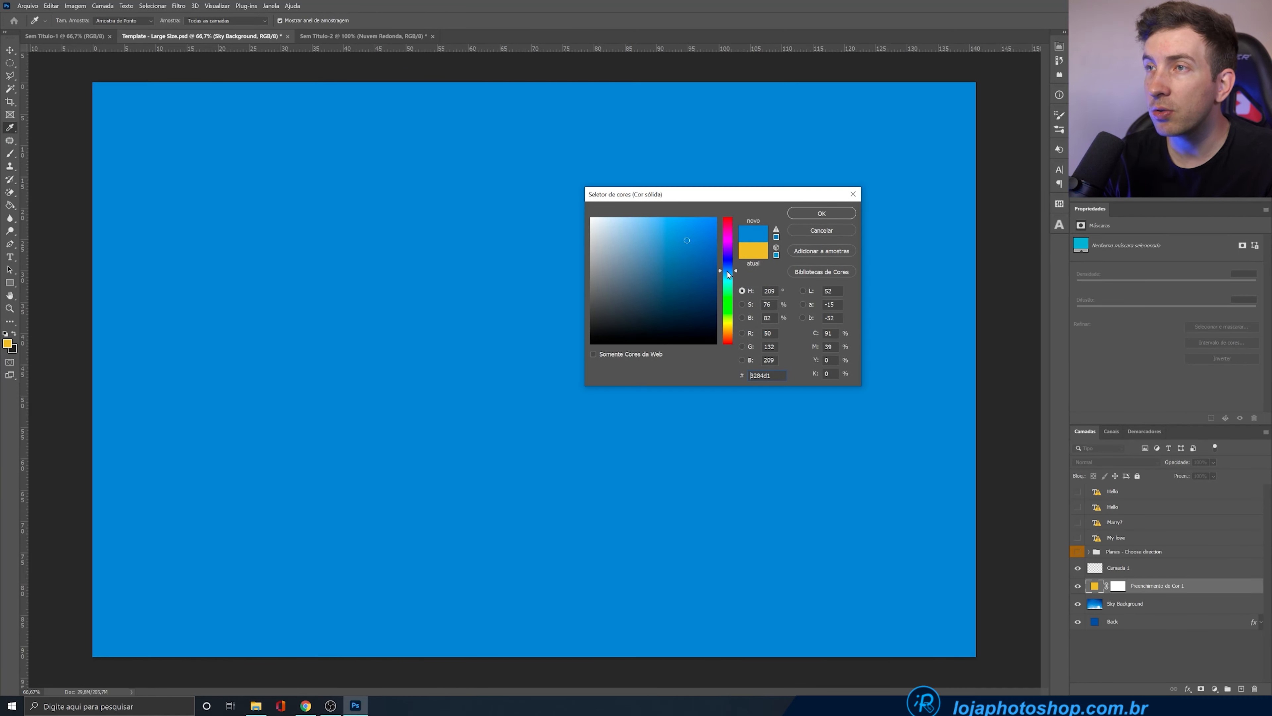
left_click(687, 233)
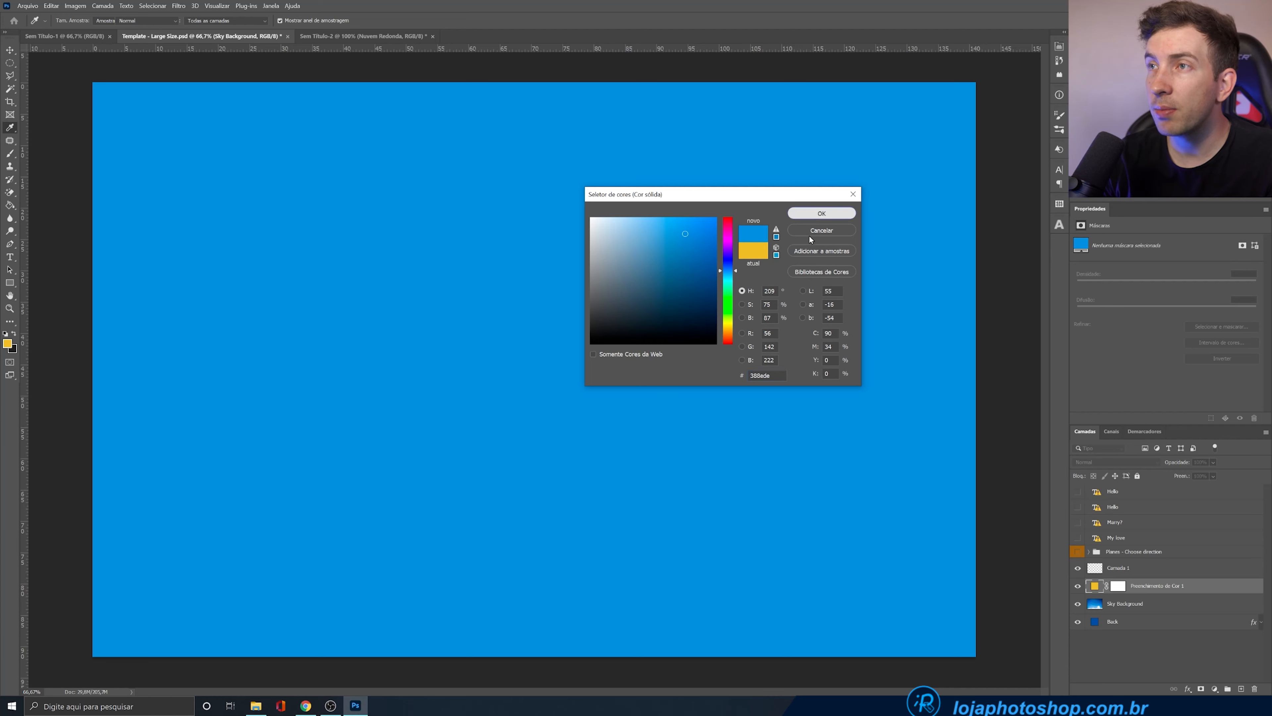
left_click(822, 213)
left_click(1116, 568)
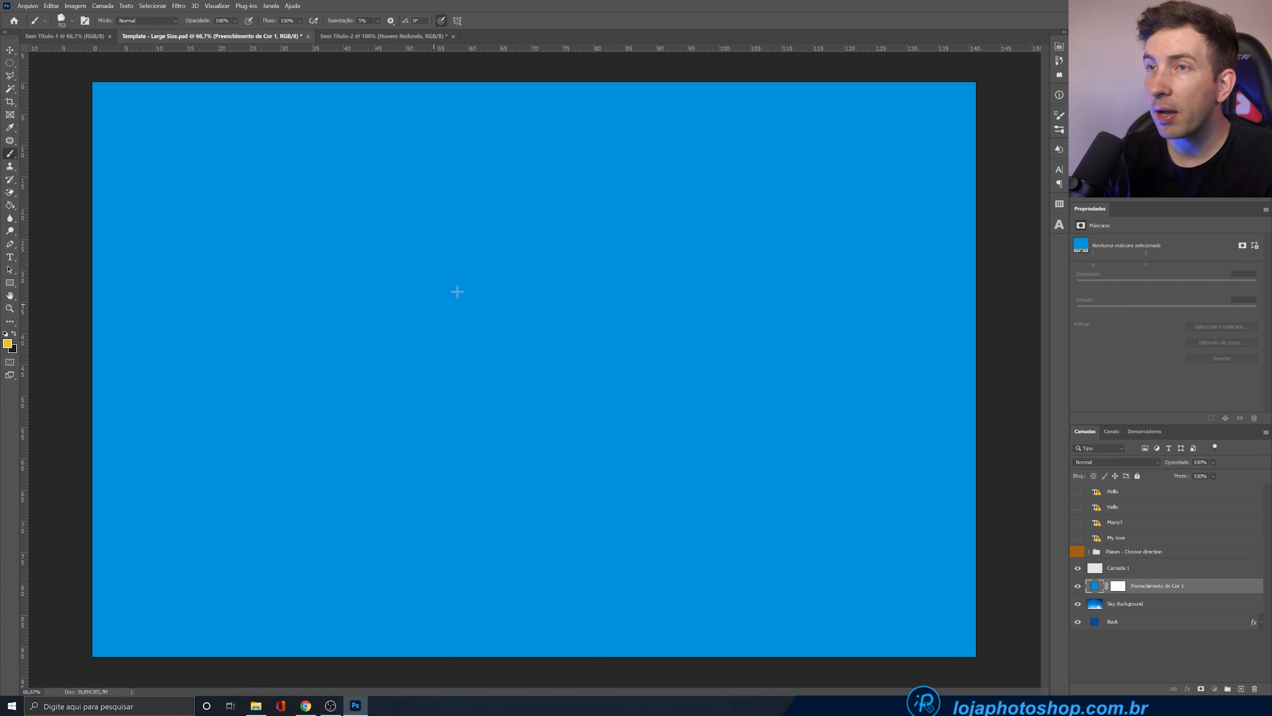
left_click_drag(1133, 586, 1253, 689)
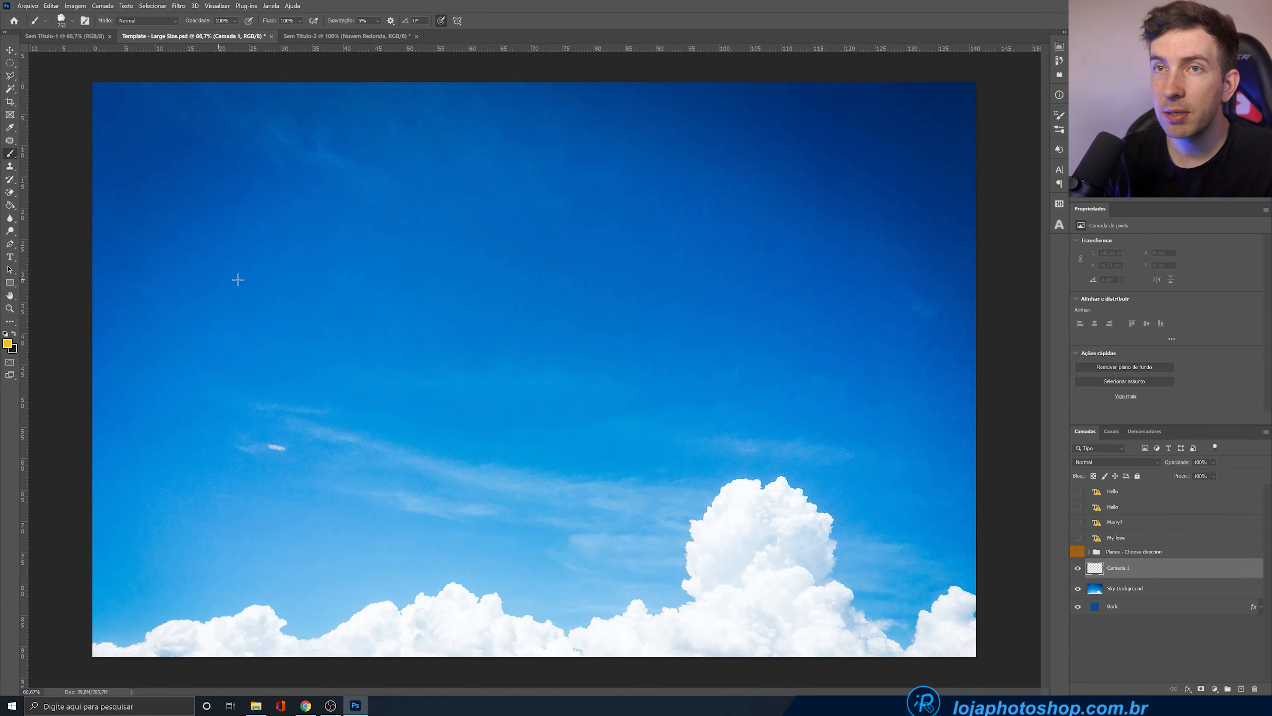
Show the brush presets with PINCEL DE NUVEM and collapse the Cloud Brushes 2 group
left_click(72, 21)
left_click(2, 163)
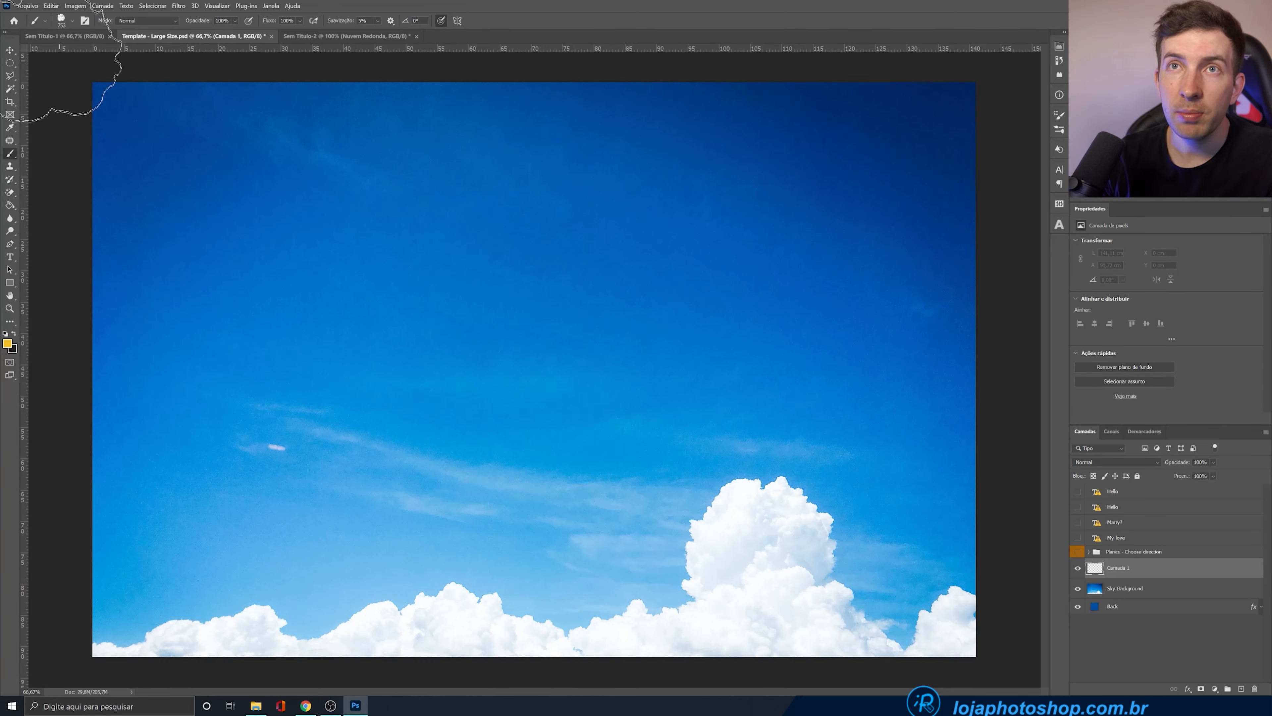
left_click(72, 21)
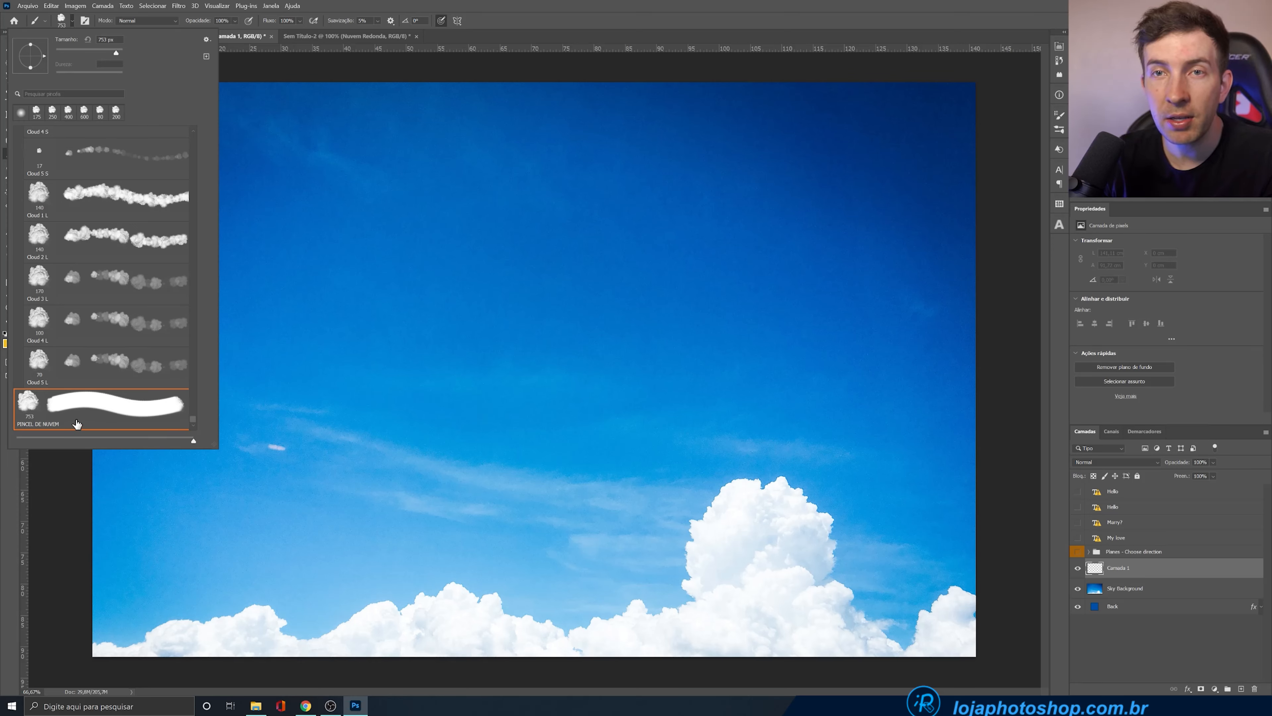
scroll(96, 366, "up", 7)
scroll(109, 309, "up", 8)
left_click(20, 208)
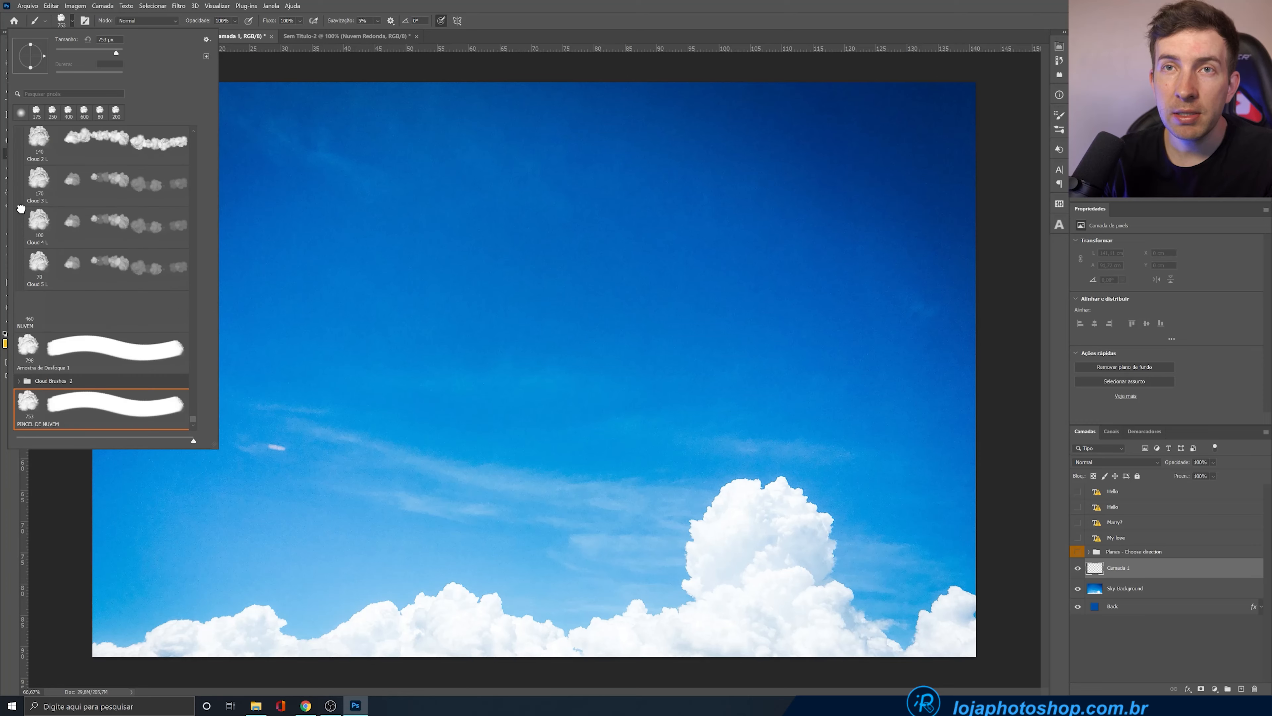
Collapse the Cloud Brushes group and delete the unneeded Amostra de Desfoque 1 and NUVEM brush presets
scroll(23, 349, "up", 1)
scroll(23, 351, "up", 9)
left_click(142, 359)
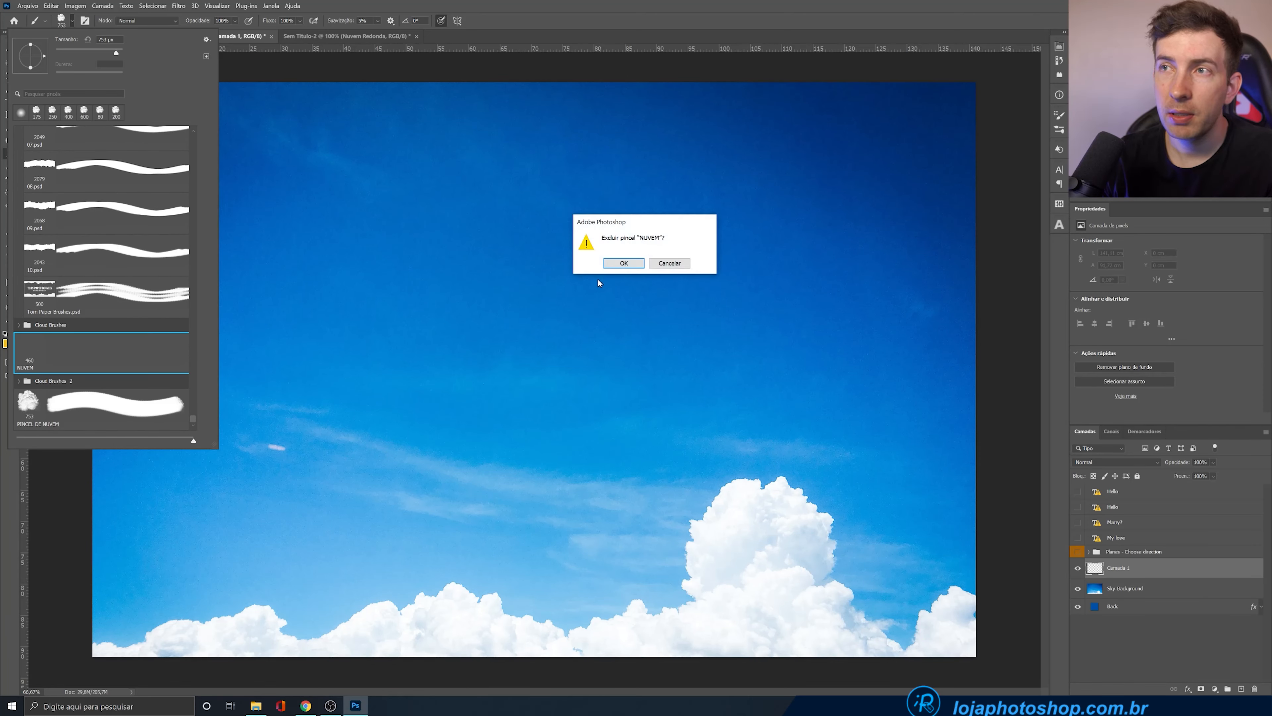
left_click(611, 265)
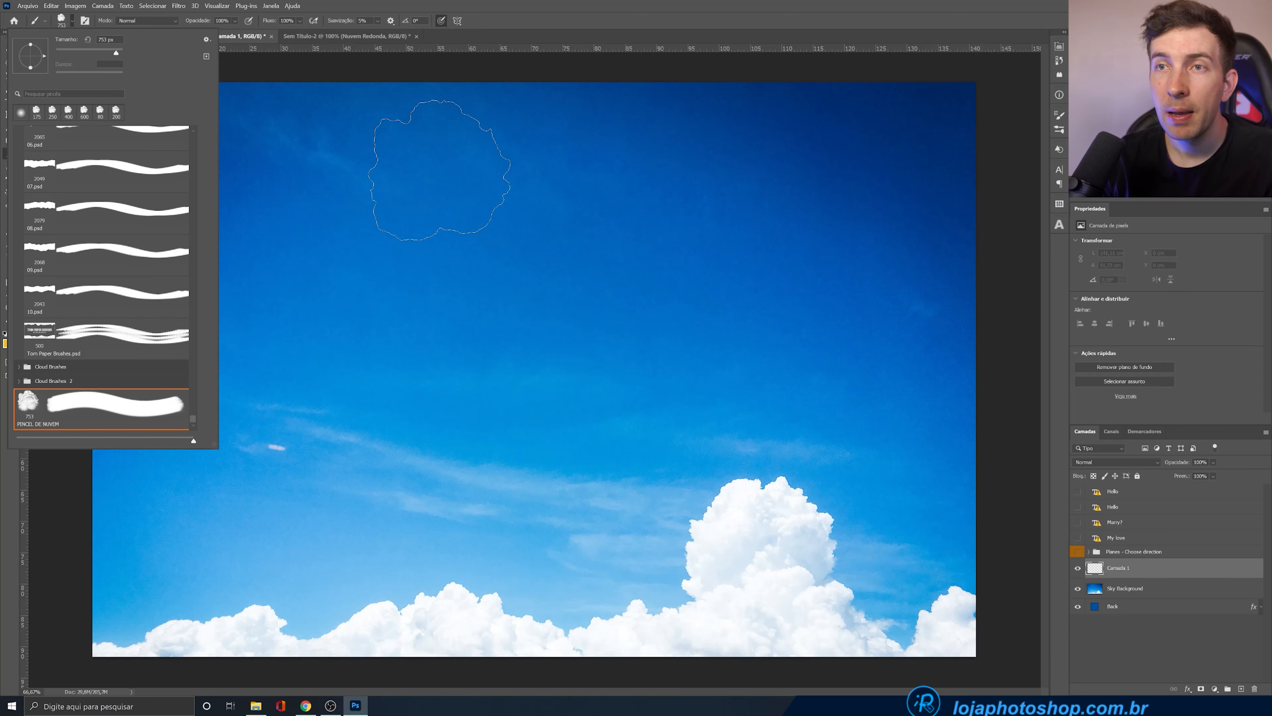
Undo the yellow test stamp on the sky and set the foreground color to white (ffffff)
left_click(469, 222)
left_click(494, 273)
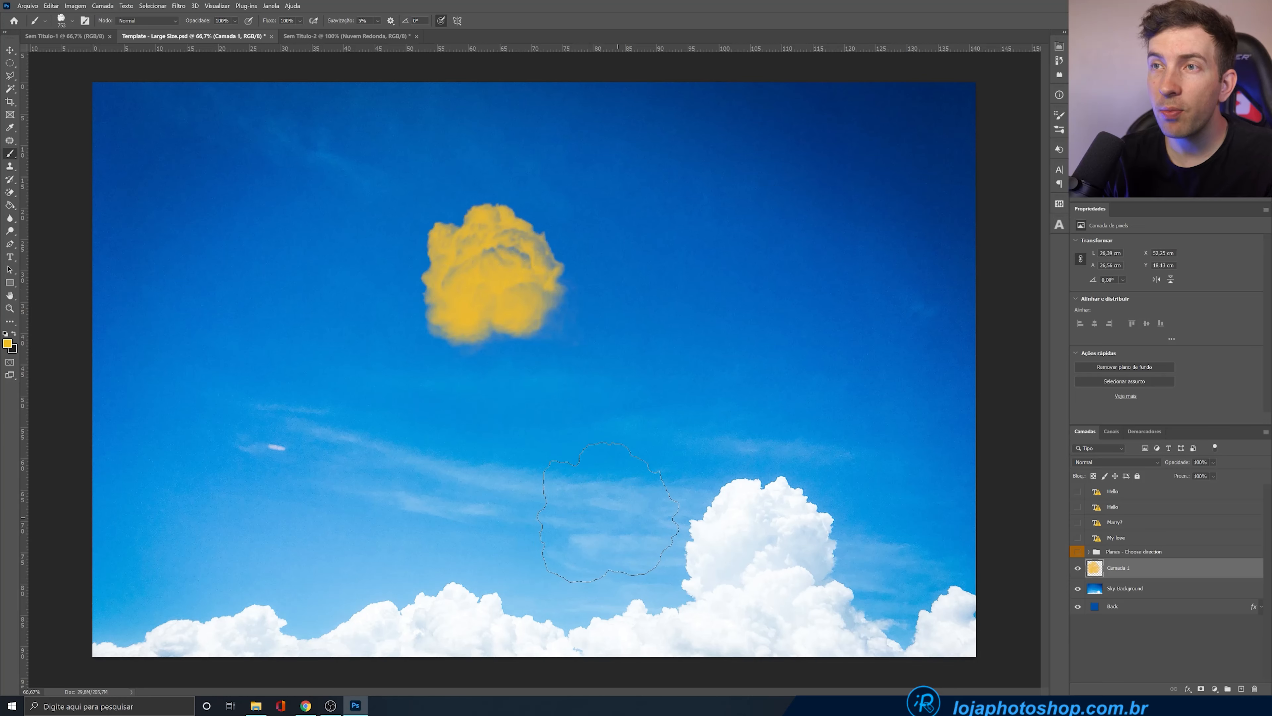
key("ctrl+z")
left_click(7, 345)
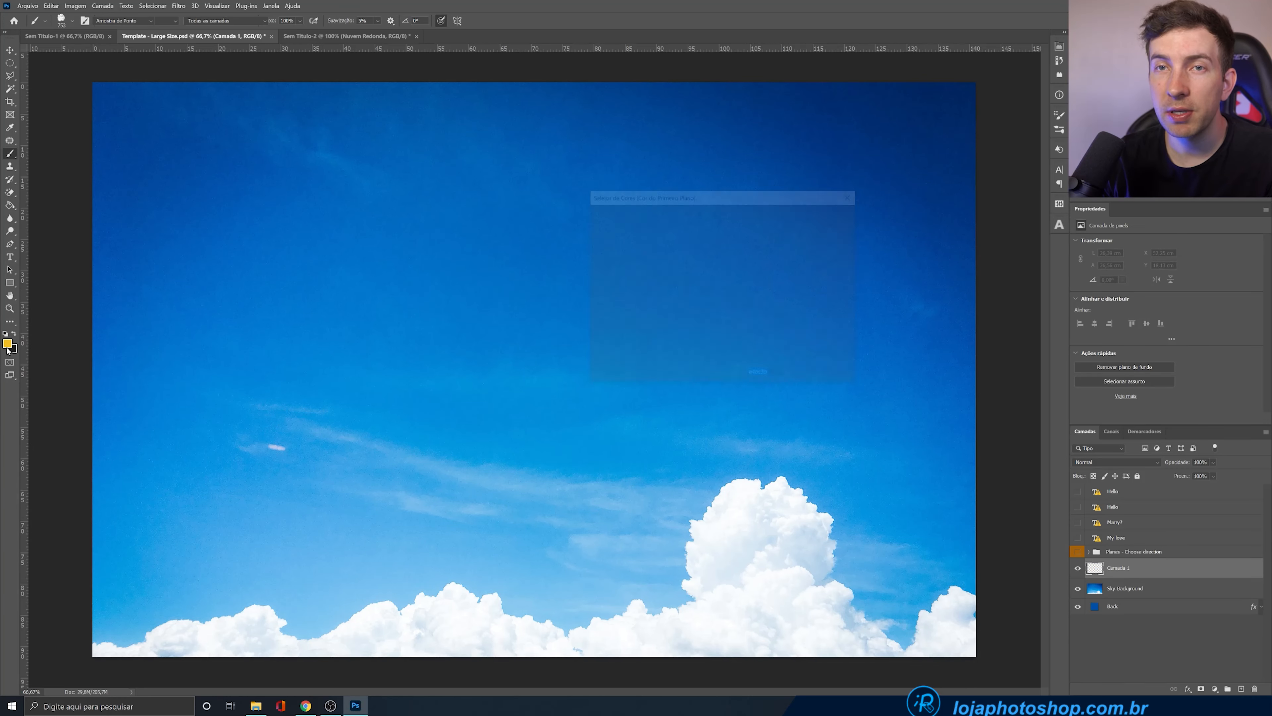
left_click_drag(639, 273, 582, 212)
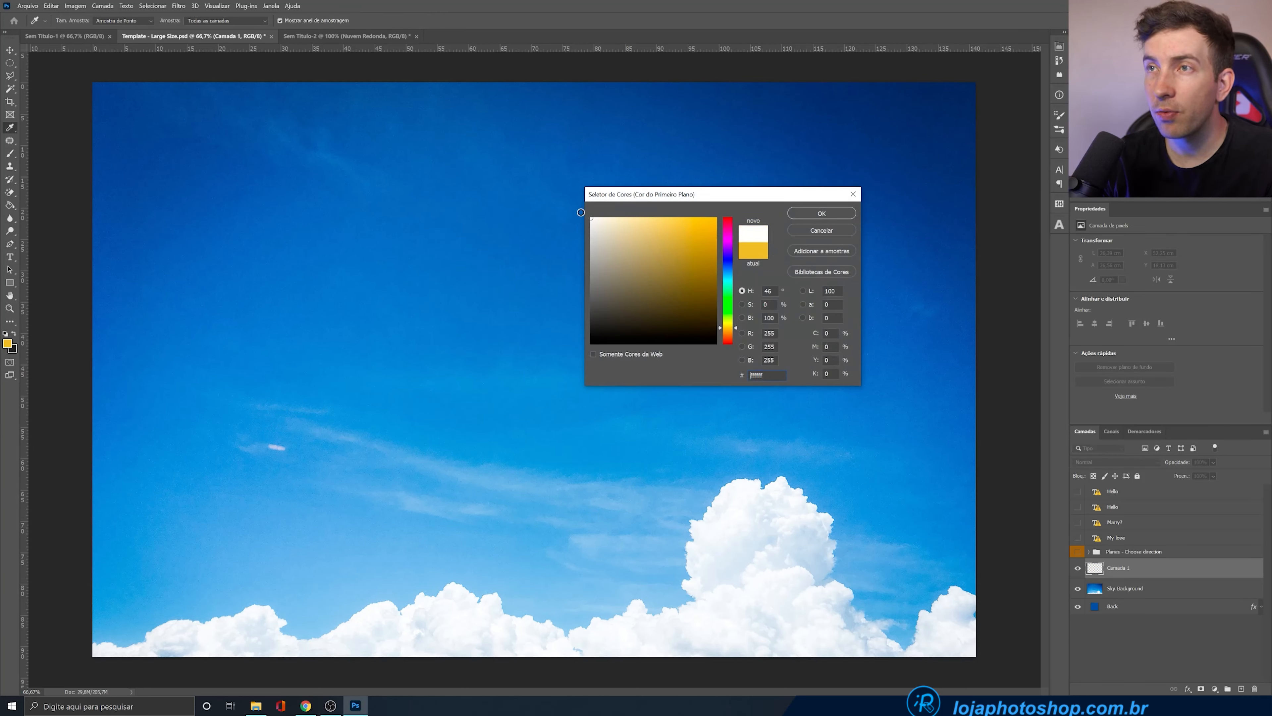
left_click(810, 212)
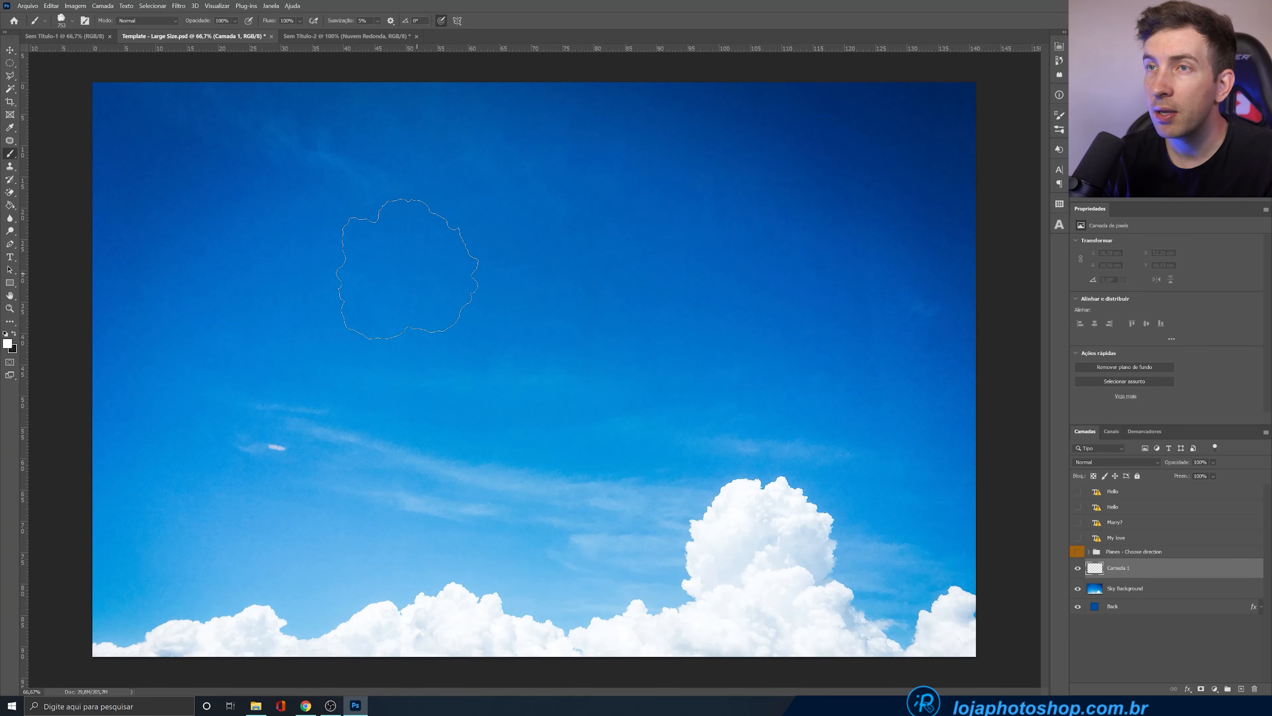
Try single white cloud stamps and a broad wavy stroke on the sky, undoing each one
left_click(456, 285)
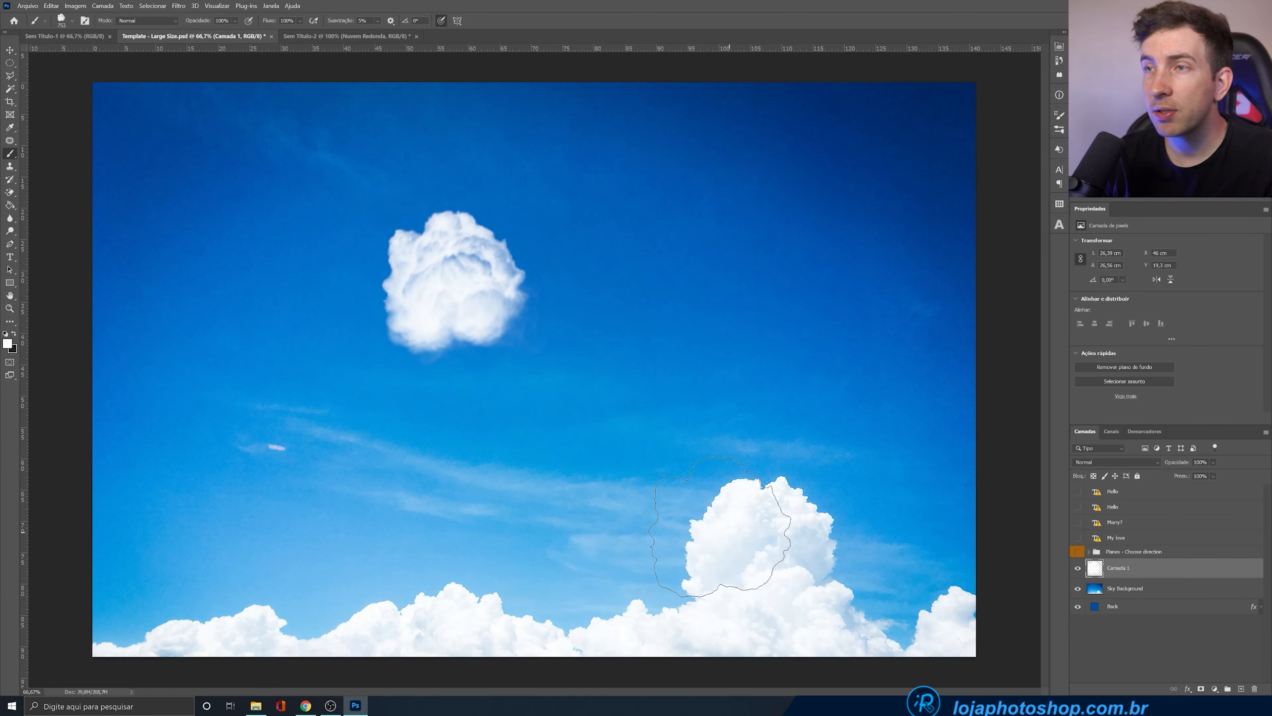
key("ctrl+z")
left_click(625, 306)
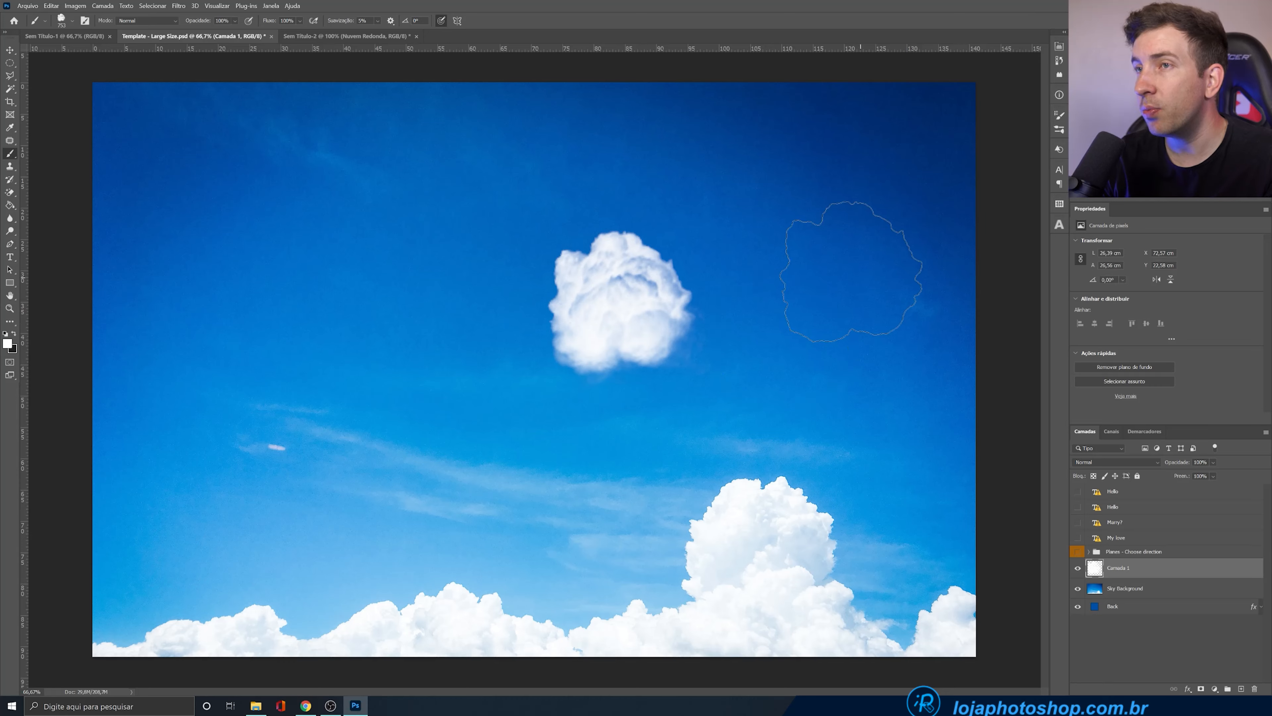
key("ctrl+z")
left_click(799, 245)
key("ctrl+z")
mouse_move(242, 320)
left_mouse_down()
mouse_move(284, 269)
mouse_move(614, 405)
mouse_move(681, 361)
left_mouse_up()
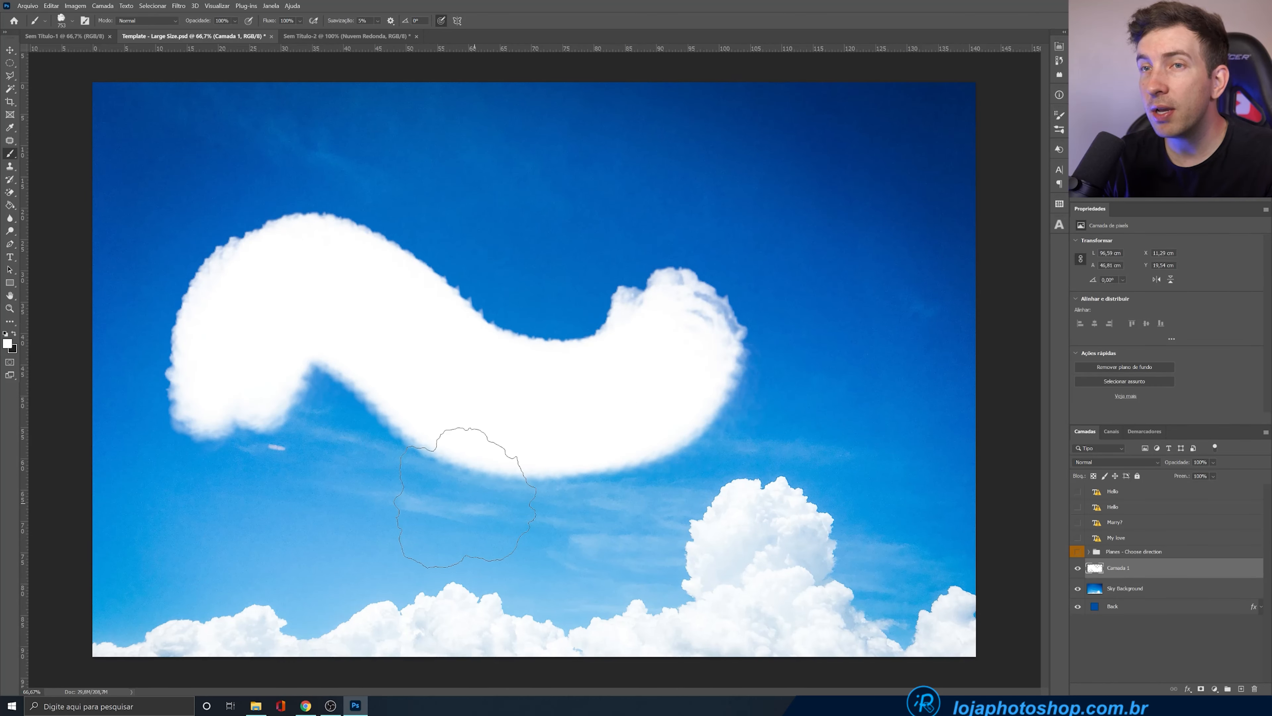
key("ctrl+z")
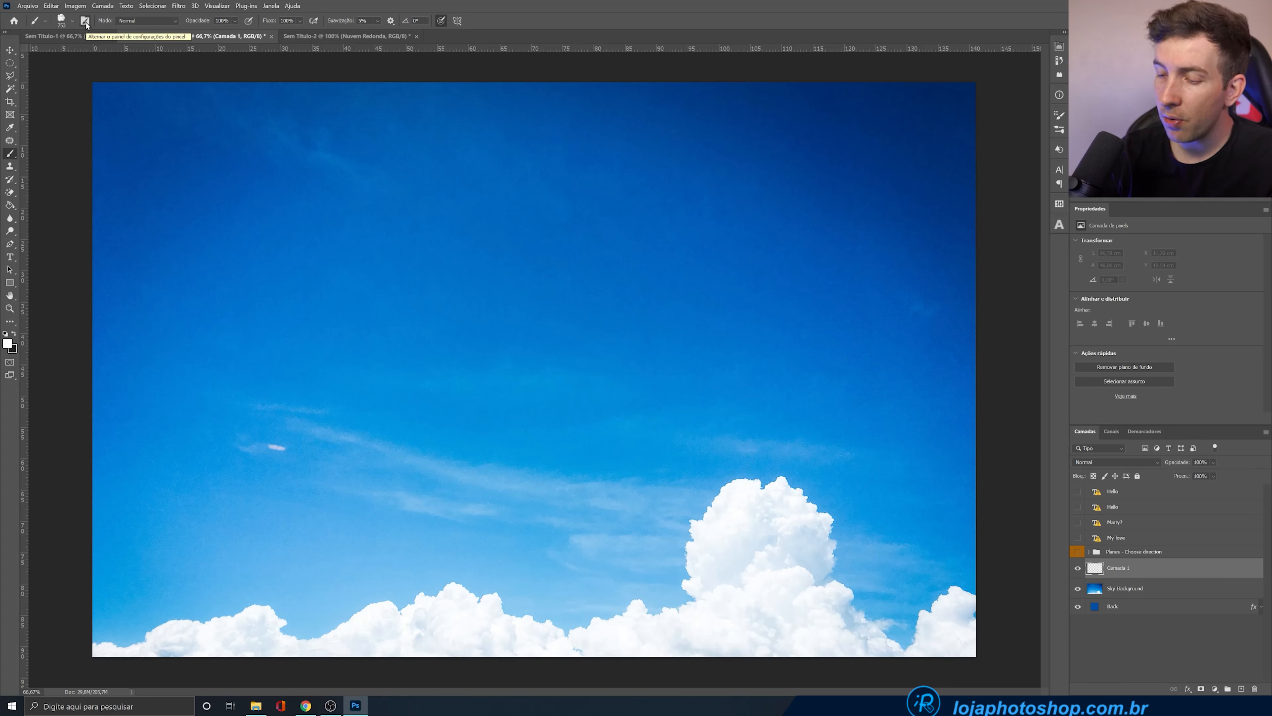
Set the cloud brush's tip spacing (Espaçamento) to 39% in the brush settings
left_click(85, 21)
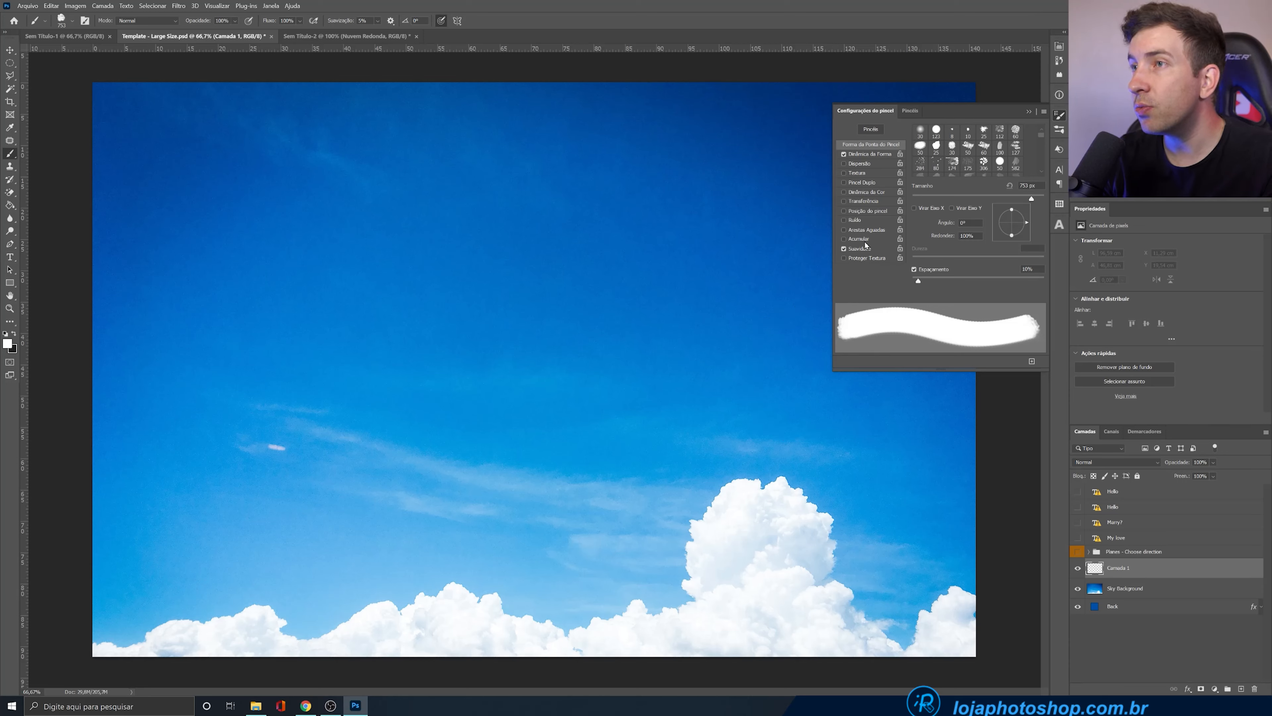
left_click(871, 154)
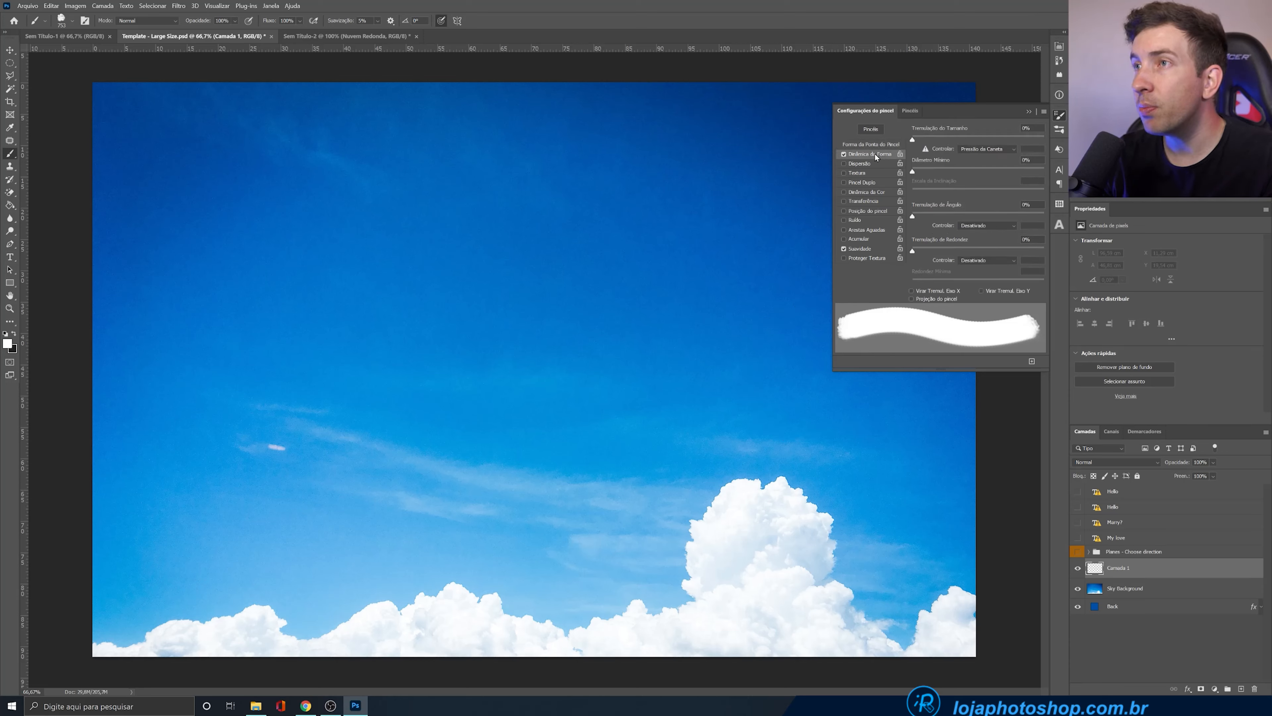
left_click(880, 145)
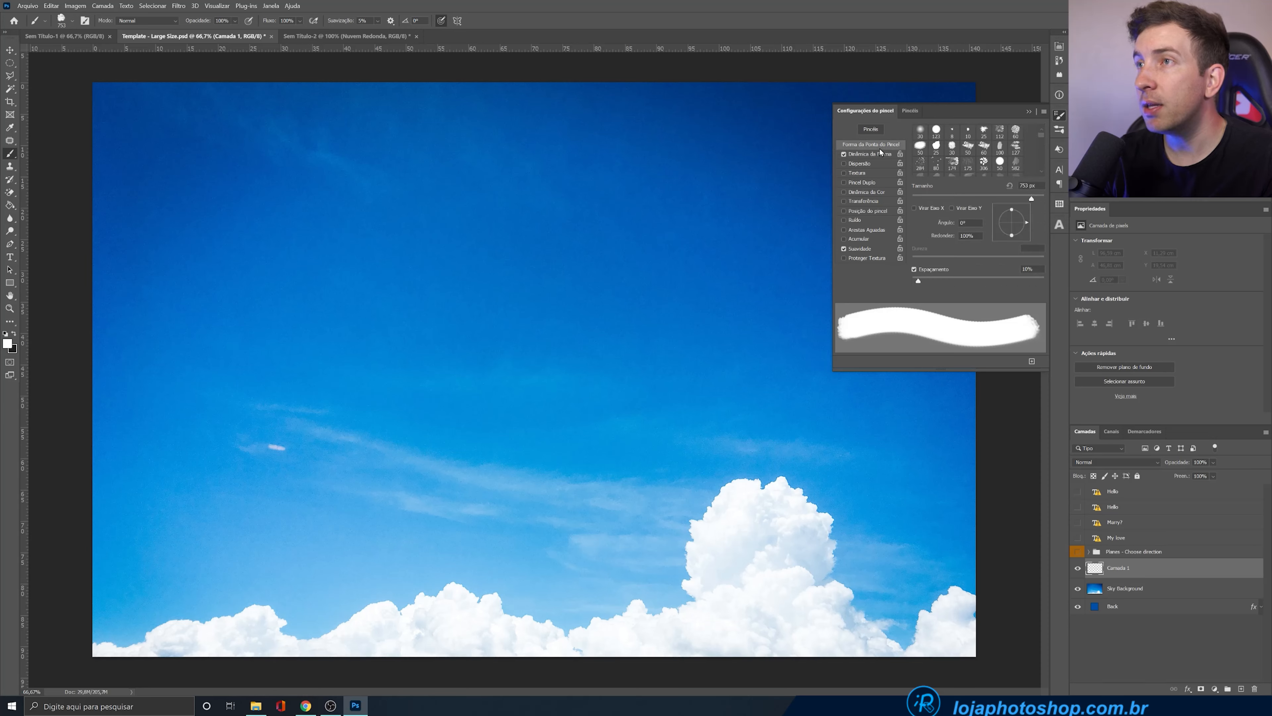
left_click_drag(925, 281, 937, 279)
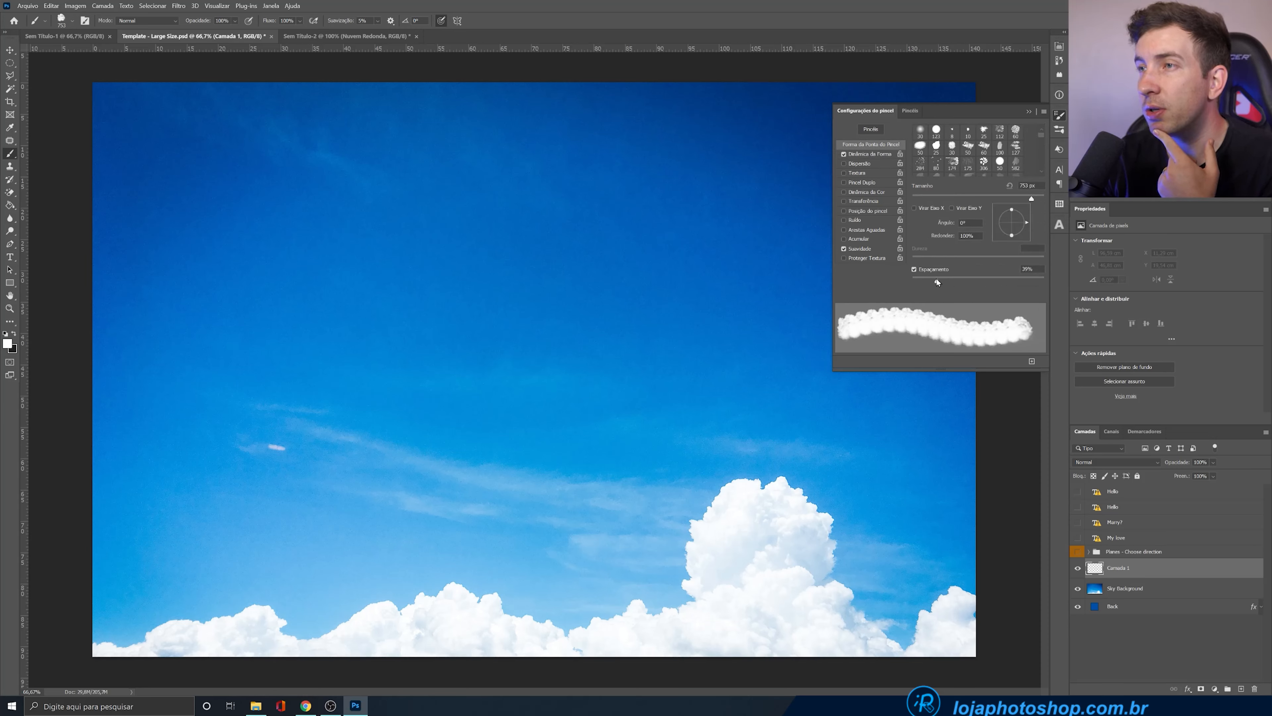
In the brush's Dinâmica da Forma, set size jitter to 50%, angle jitter to 41%, roundness jitter to 16% and minimum roundness to 1%
left_click(868, 158)
mouse_move(918, 143)
left_mouse_down()
mouse_move(1009, 144)
mouse_move(907, 139)
left_mouse_up()
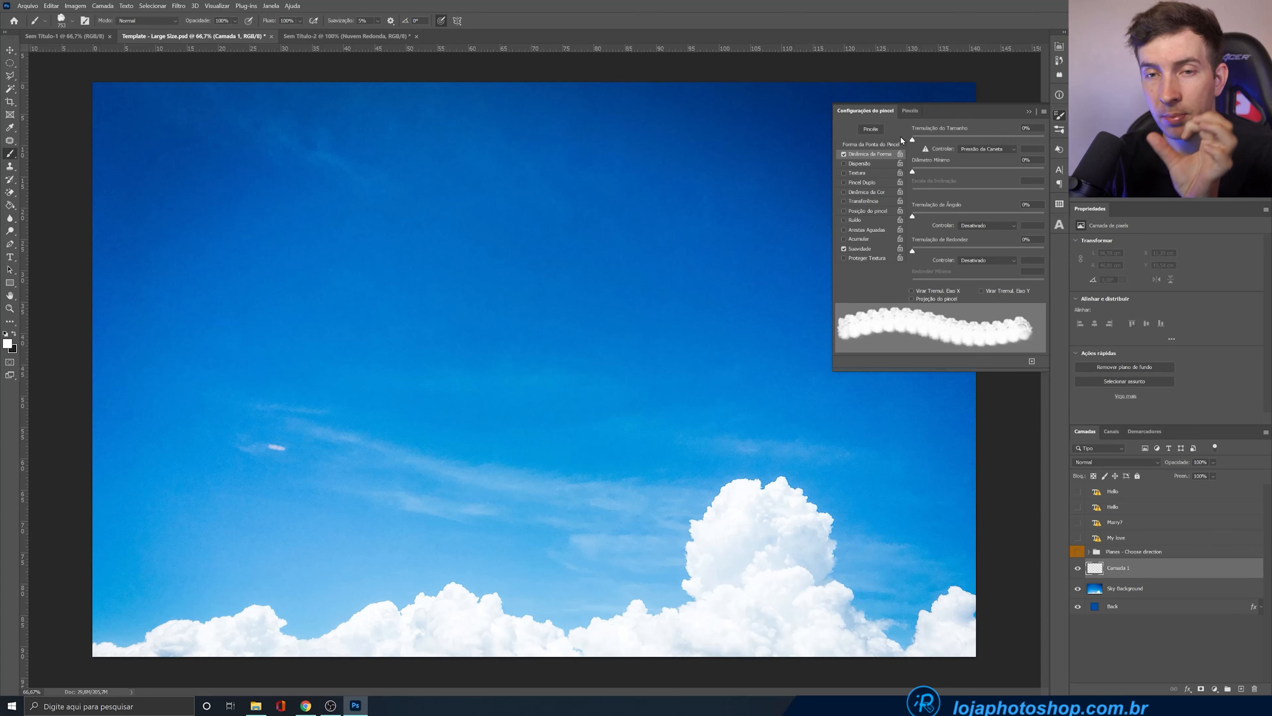
left_click_drag(912, 139, 977, 143)
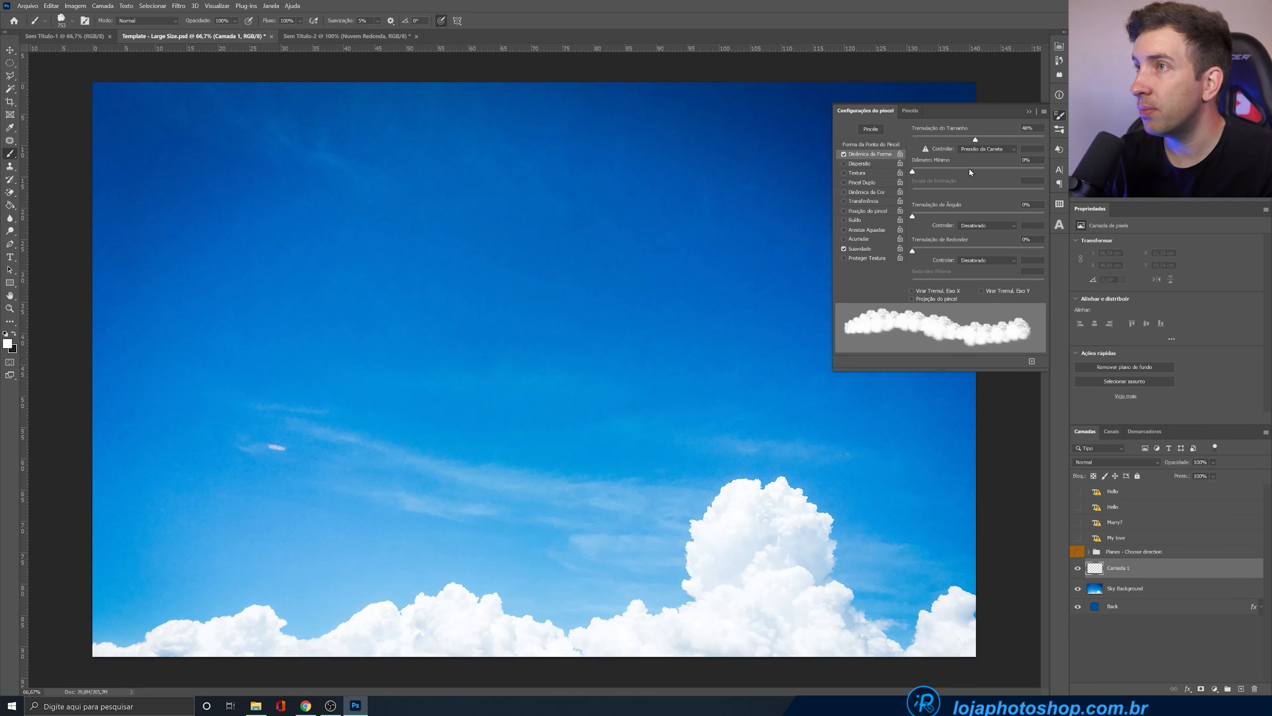
left_click(978, 140)
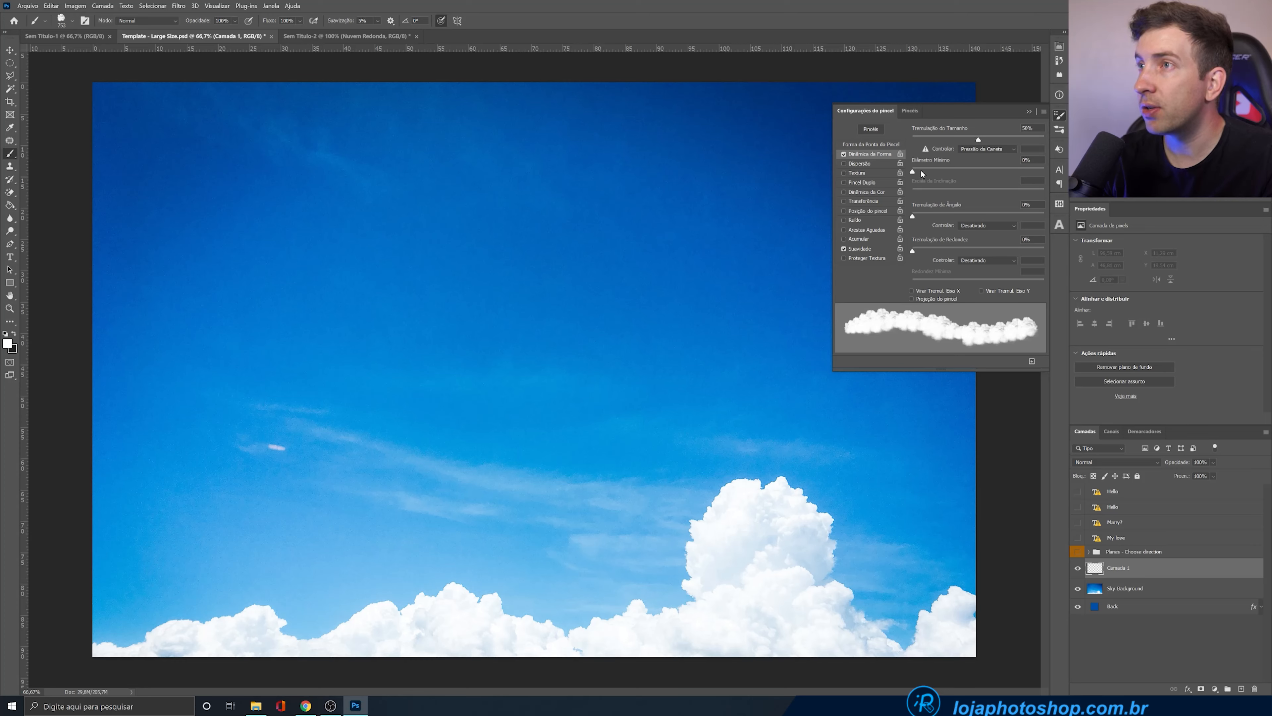
mouse_move(912, 171)
left_mouse_down()
mouse_move(1025, 173)
mouse_move(907, 174)
mouse_move(982, 180)
mouse_move(912, 183)
mouse_move(974, 217)
mouse_move(922, 218)
mouse_move(963, 218)
left_mouse_up()
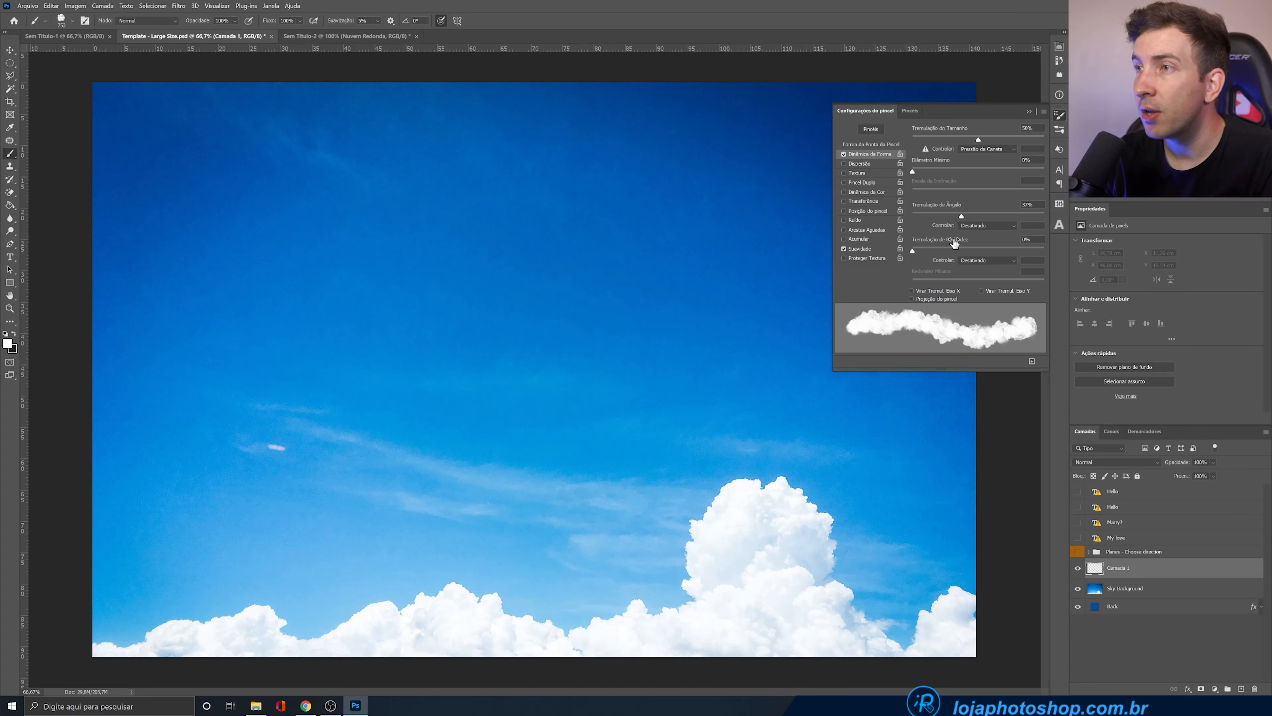
left_click_drag(961, 216, 968, 217)
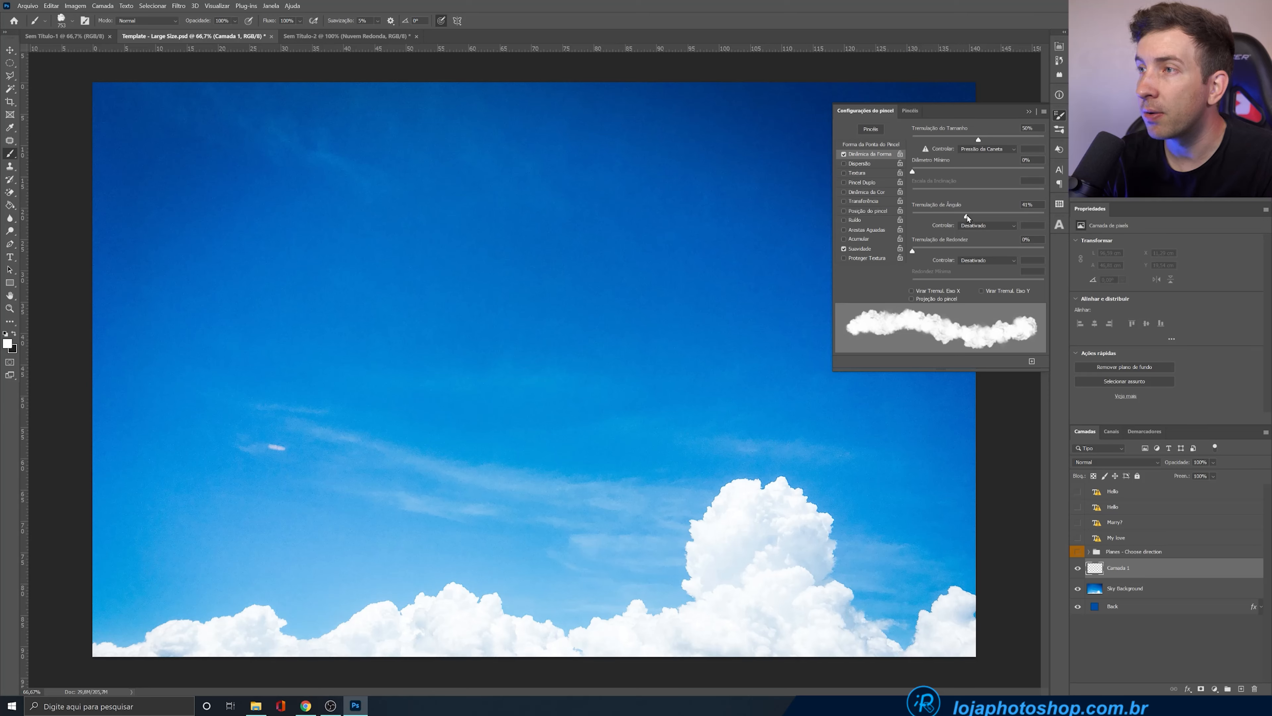
mouse_move(913, 251)
left_mouse_down()
mouse_move(997, 253)
mouse_move(922, 251)
mouse_move(948, 252)
left_mouse_up()
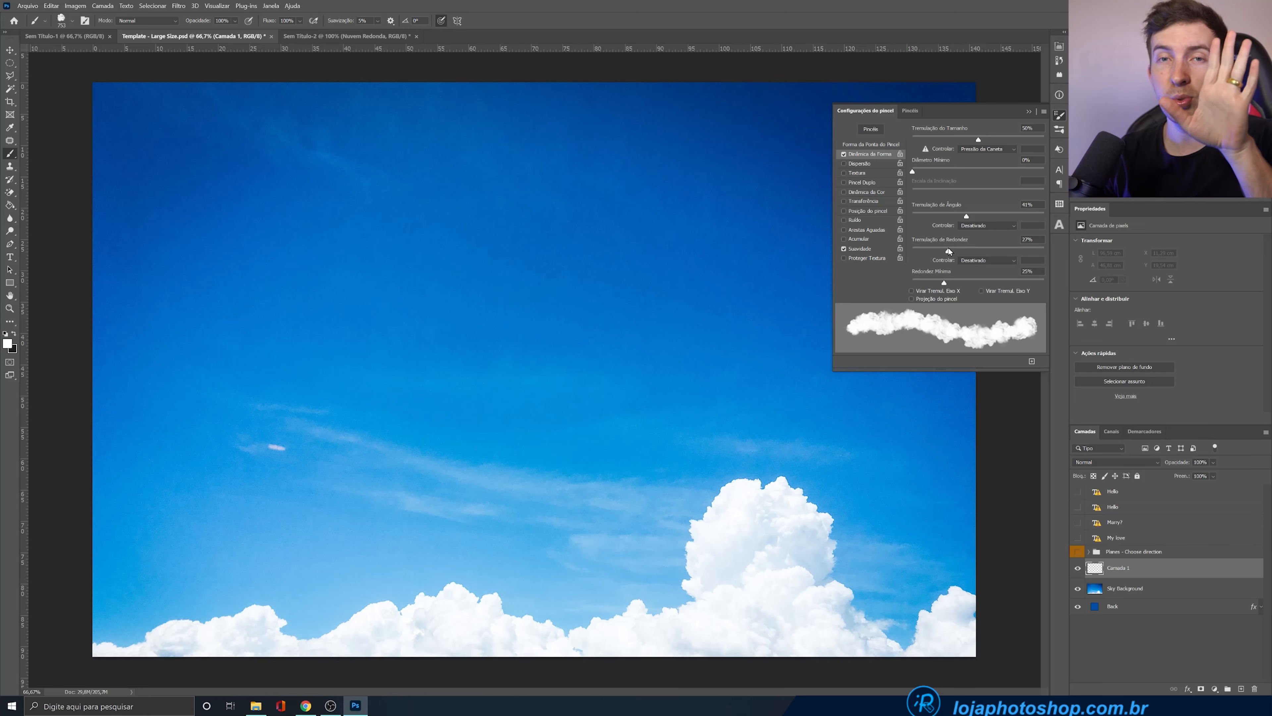
mouse_move(948, 249)
left_mouse_down()
mouse_move(903, 249)
mouse_move(936, 244)
left_mouse_up()
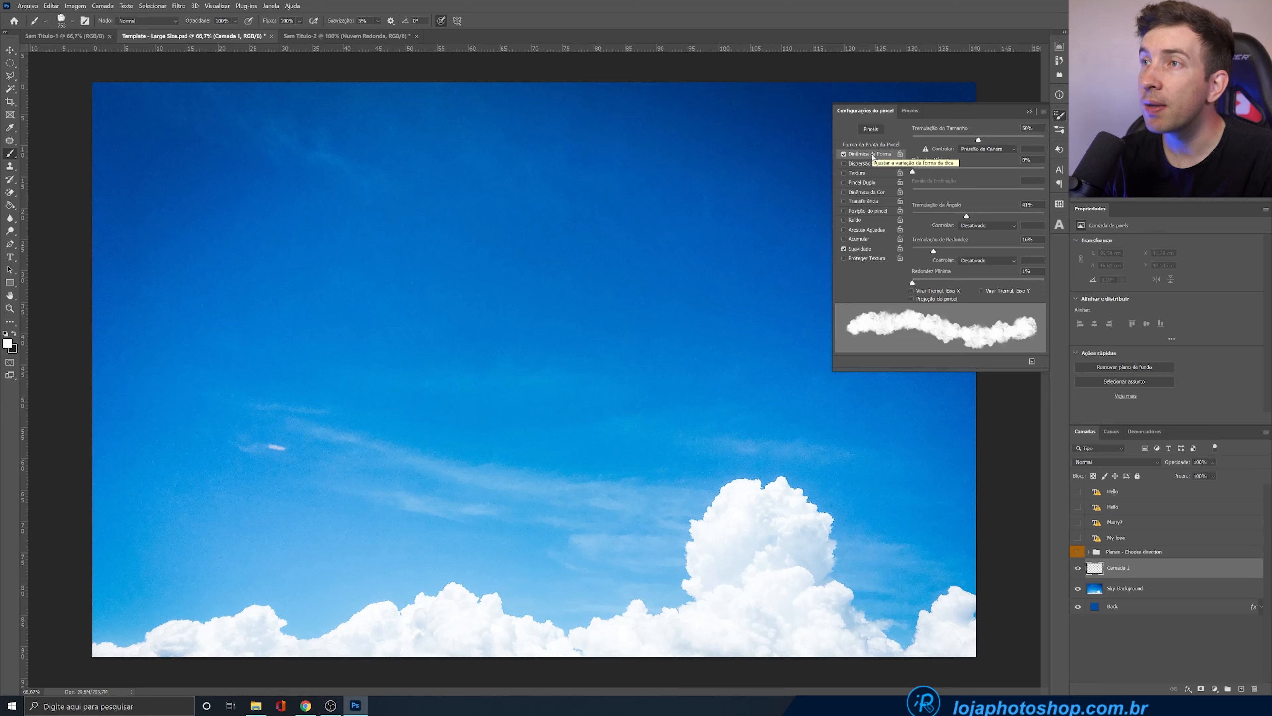
Enable Transferência with 30% opacity jitter and try the brush with a stroke across the sky, undoing that stroke
left_click(863, 201)
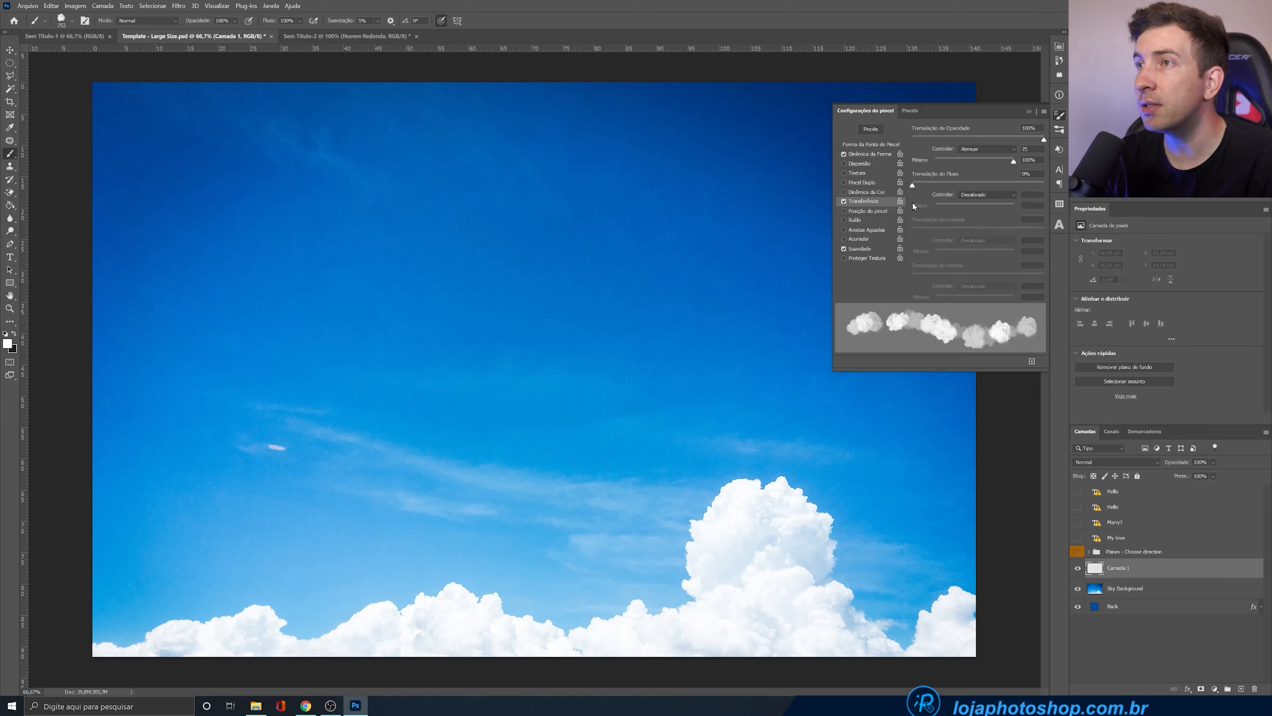
mouse_move(1015, 140)
left_mouse_down()
mouse_move(924, 140)
mouse_move(943, 141)
left_mouse_up()
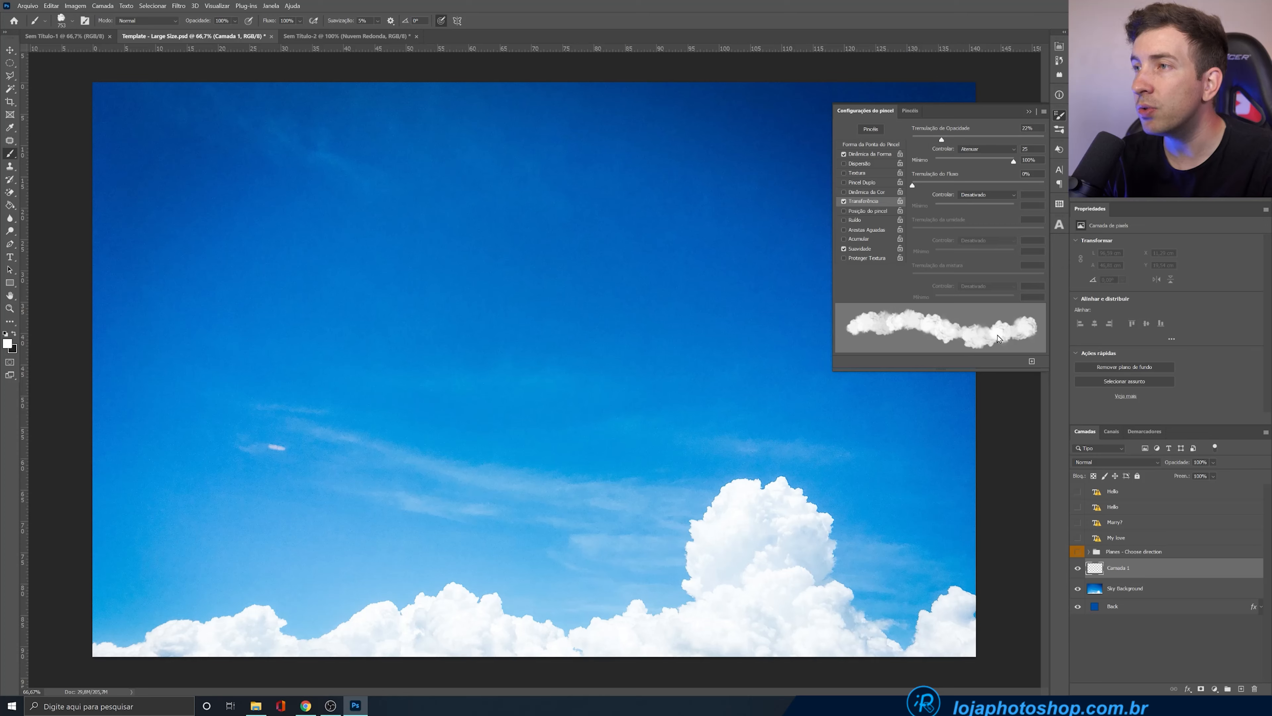
left_click_drag(917, 140, 958, 138)
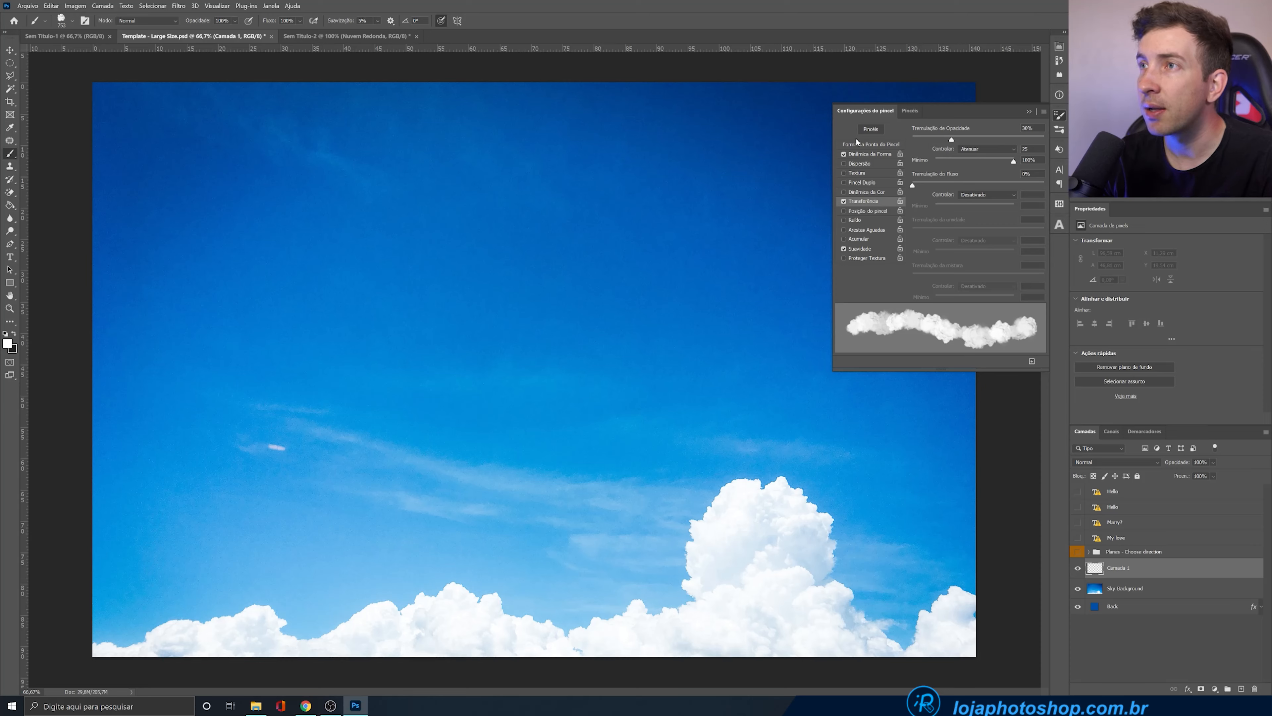
mouse_move(306, 276)
left_mouse_down()
mouse_move(395, 254)
mouse_move(547, 378)
mouse_move(708, 357)
mouse_move(744, 288)
left_mouse_up()
key("ctrl+z")
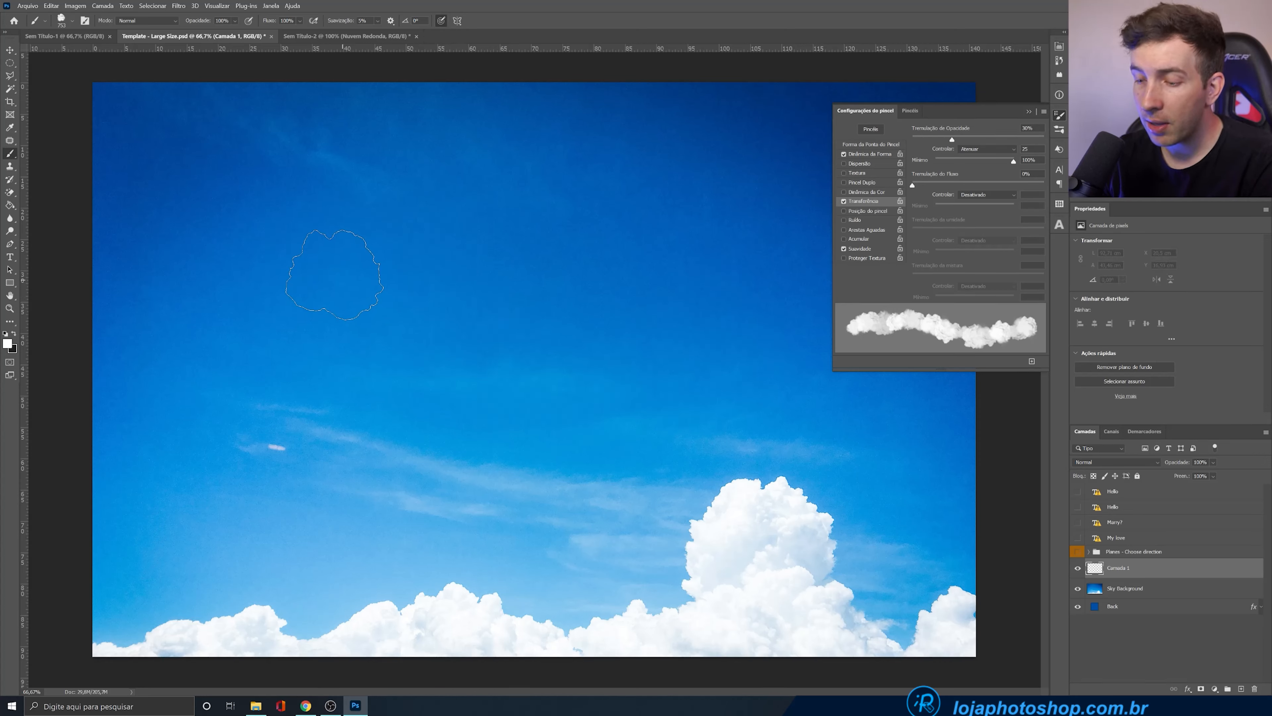
Reduce the cloud brush size to 200 px and write a large cloud letter V in the sky
key("bracketleft")
key("bracketleft")
key("bracketleft")
key("bracketleft")
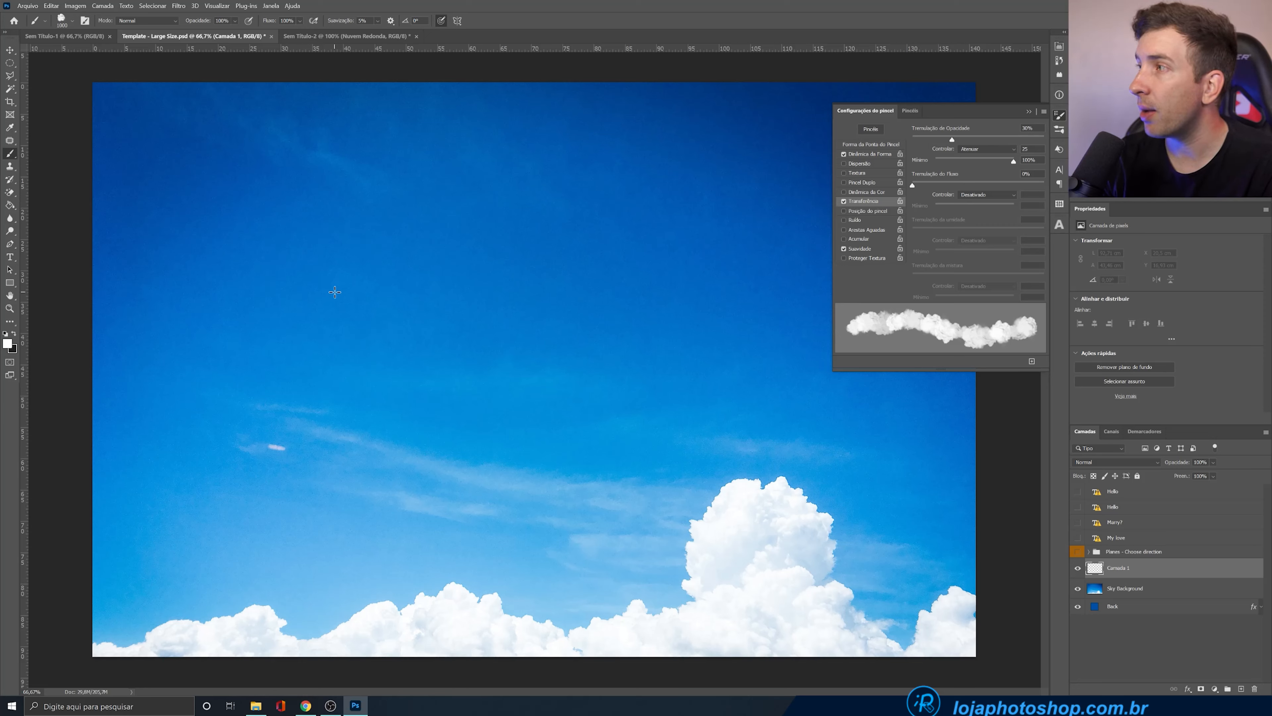
key("bracketleft")
key("bracketleft")
key("bracketleft")
key("bracketleft")
key("bracketleft")
key("bracketleft")
key("bracketleft")
key("bracketleft")
key("bracketleft")
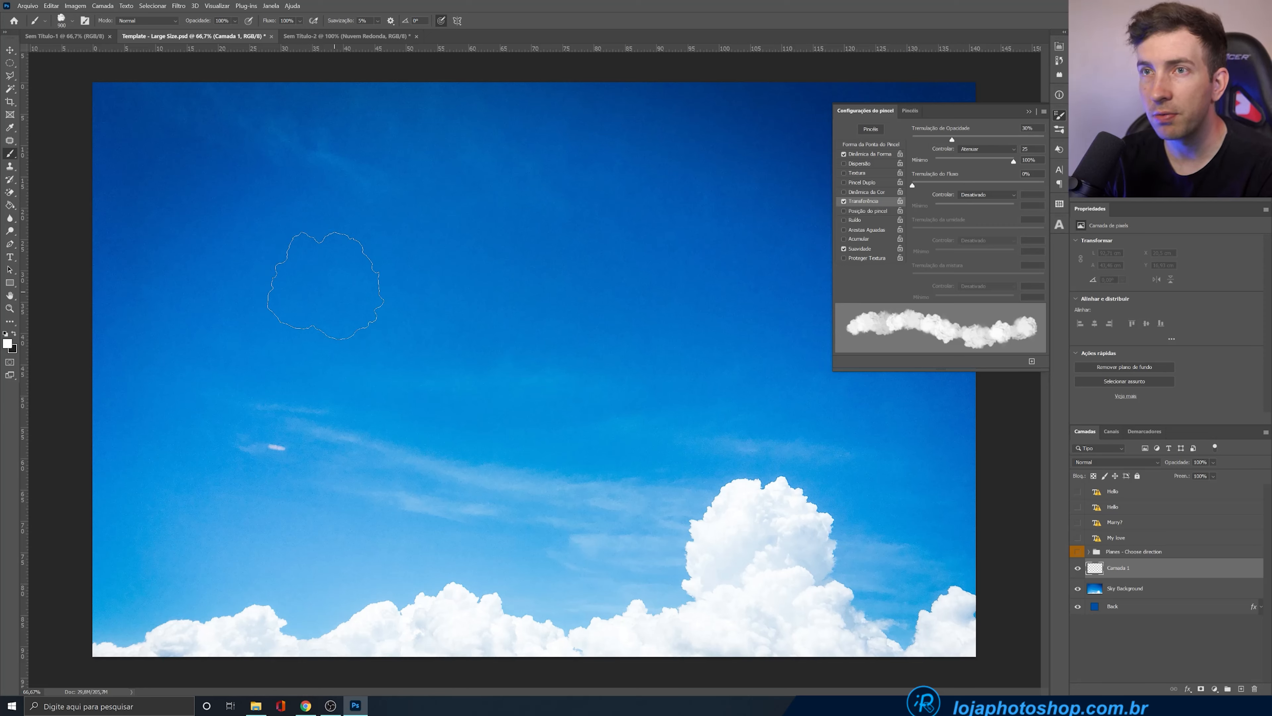
key("bracketleft")
key("bracketleft")
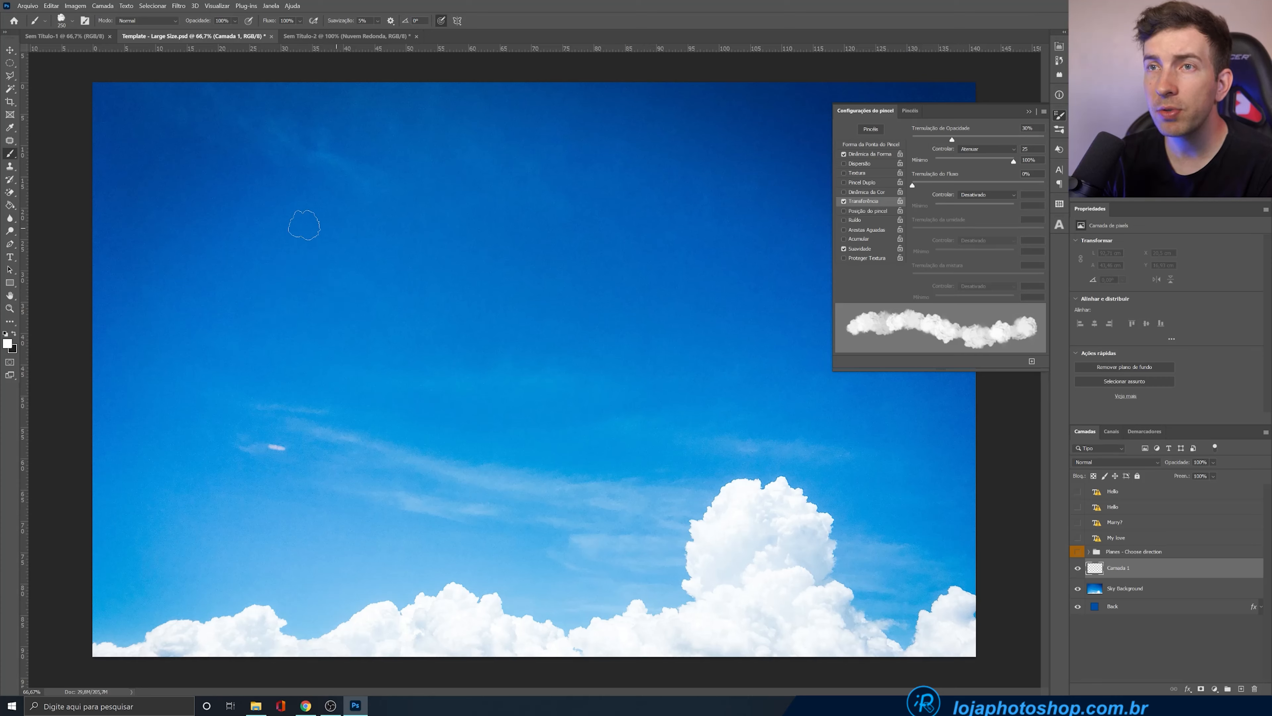
mouse_move(296, 221)
left_mouse_down()
mouse_move(372, 452)
mouse_move(477, 213)
left_mouse_up()
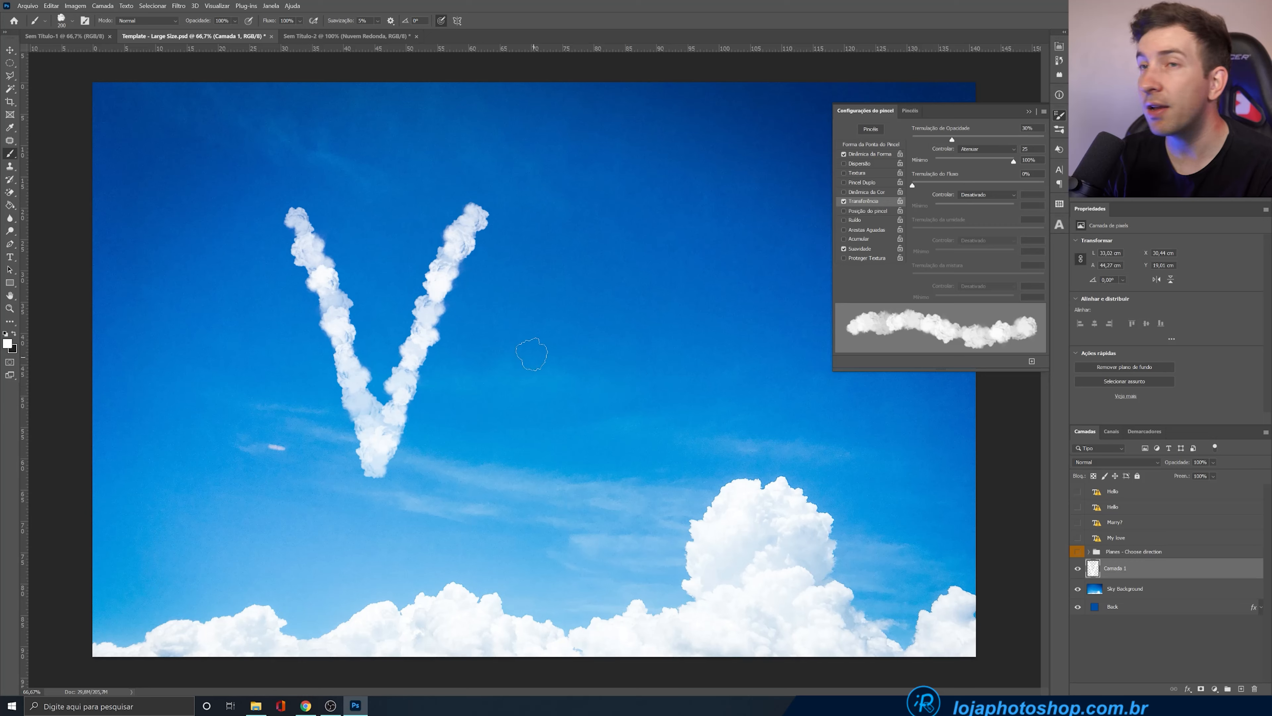
Write a cloud letter é beside the V, undo it, and redraw it with a longer, higher accent
mouse_move(512, 317)
left_mouse_down()
mouse_move(475, 413)
mouse_move(489, 449)
mouse_move(532, 478)
mouse_move(572, 463)
mouse_move(604, 377)
mouse_move(586, 328)
mouse_move(517, 328)
mouse_move(503, 366)
mouse_move(607, 402)
mouse_move(670, 358)
left_mouse_up()
left_click_drag(571, 290, 609, 218)
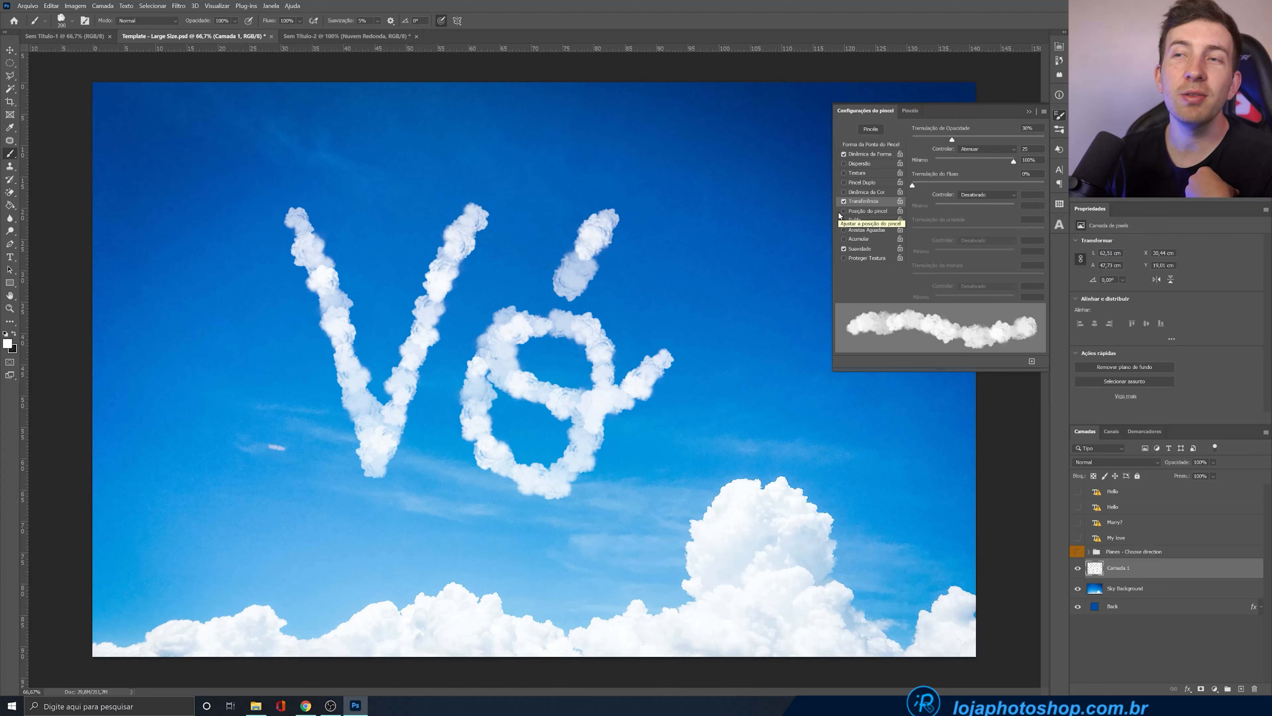
key("ctrl+z")
key("ctrl+z")
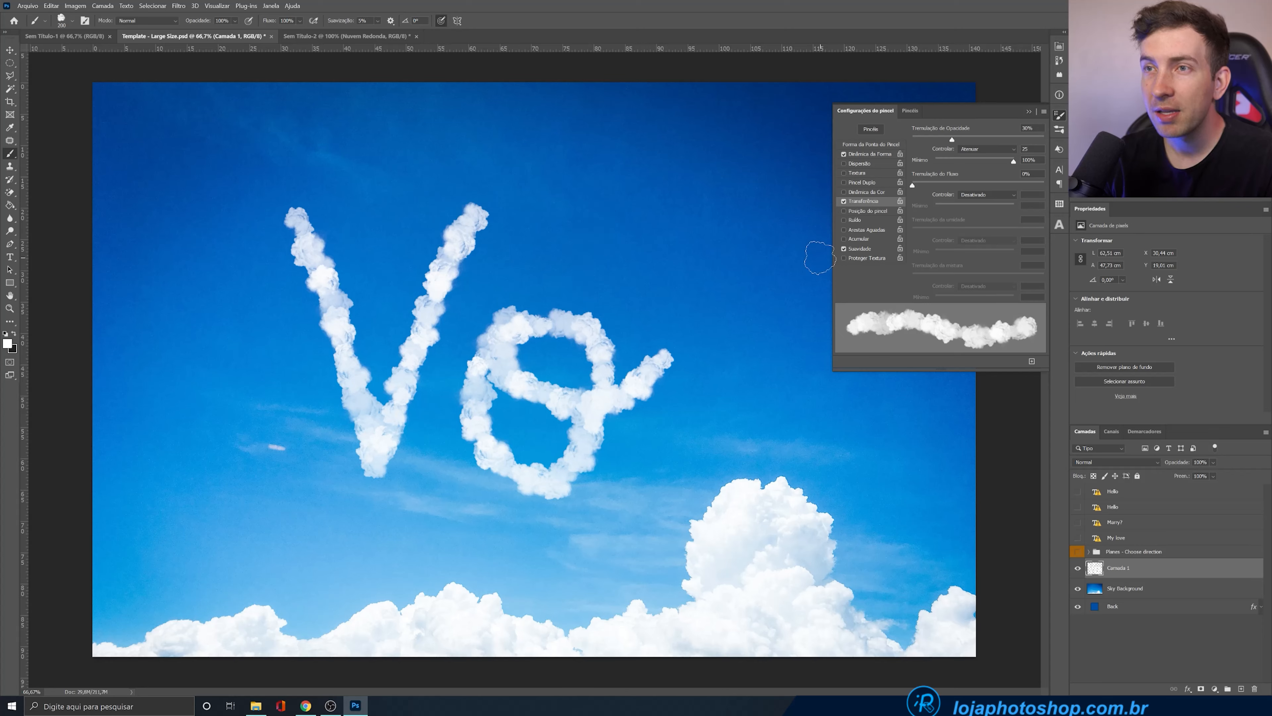
mouse_move(502, 344)
left_mouse_down()
mouse_move(475, 434)
mouse_move(512, 471)
mouse_move(567, 416)
mouse_move(582, 354)
mouse_move(567, 310)
mouse_move(517, 309)
mouse_move(498, 349)
mouse_move(535, 377)
mouse_move(595, 373)
mouse_move(641, 324)
left_mouse_up()
left_click_drag(568, 263, 601, 171)
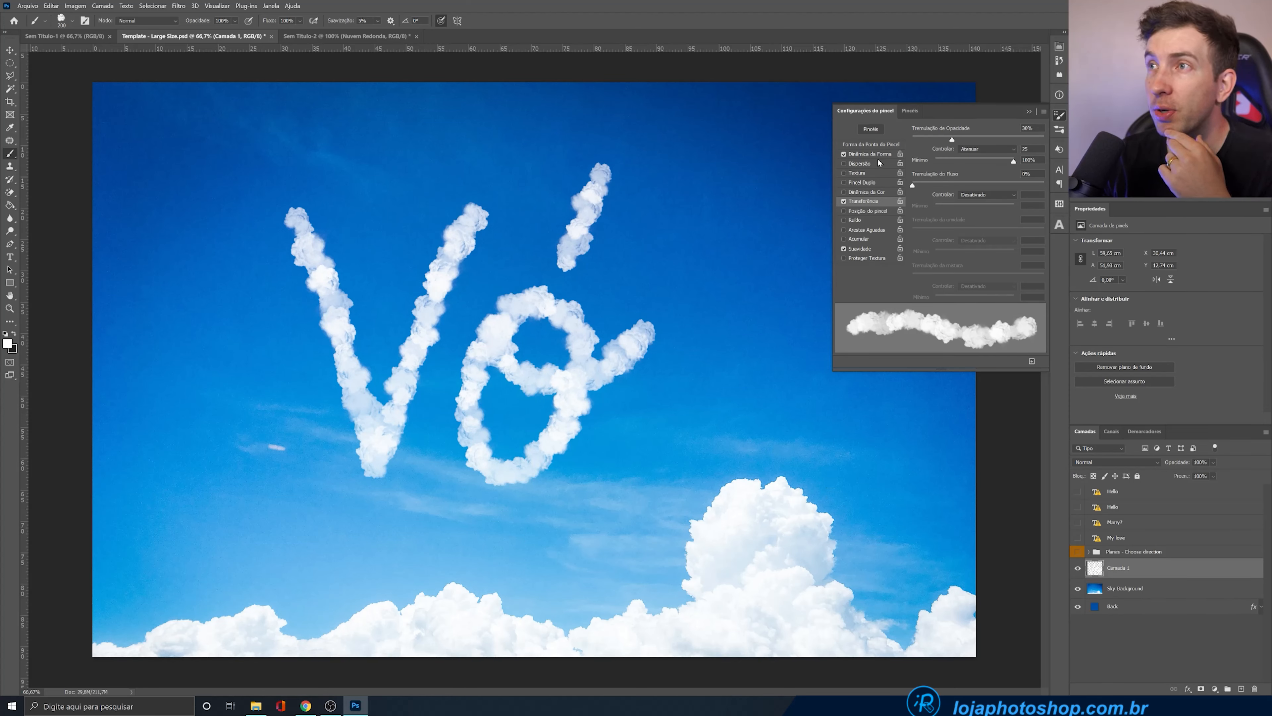
Try brush spacings of 54%, 97% and 67% with diagonal strokes near the V, undoing each stroke and keeping 67%
left_click(881, 145)
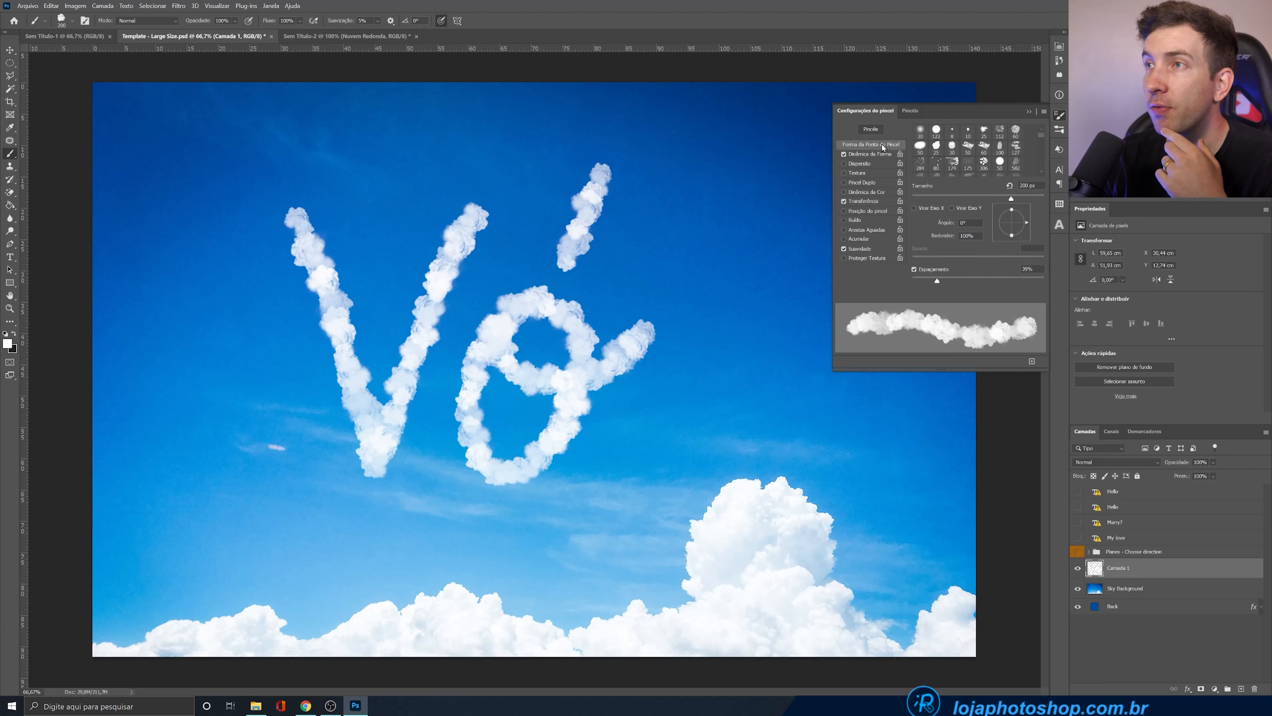
left_click_drag(938, 280, 947, 280)
left_click_drag(149, 284, 214, 467)
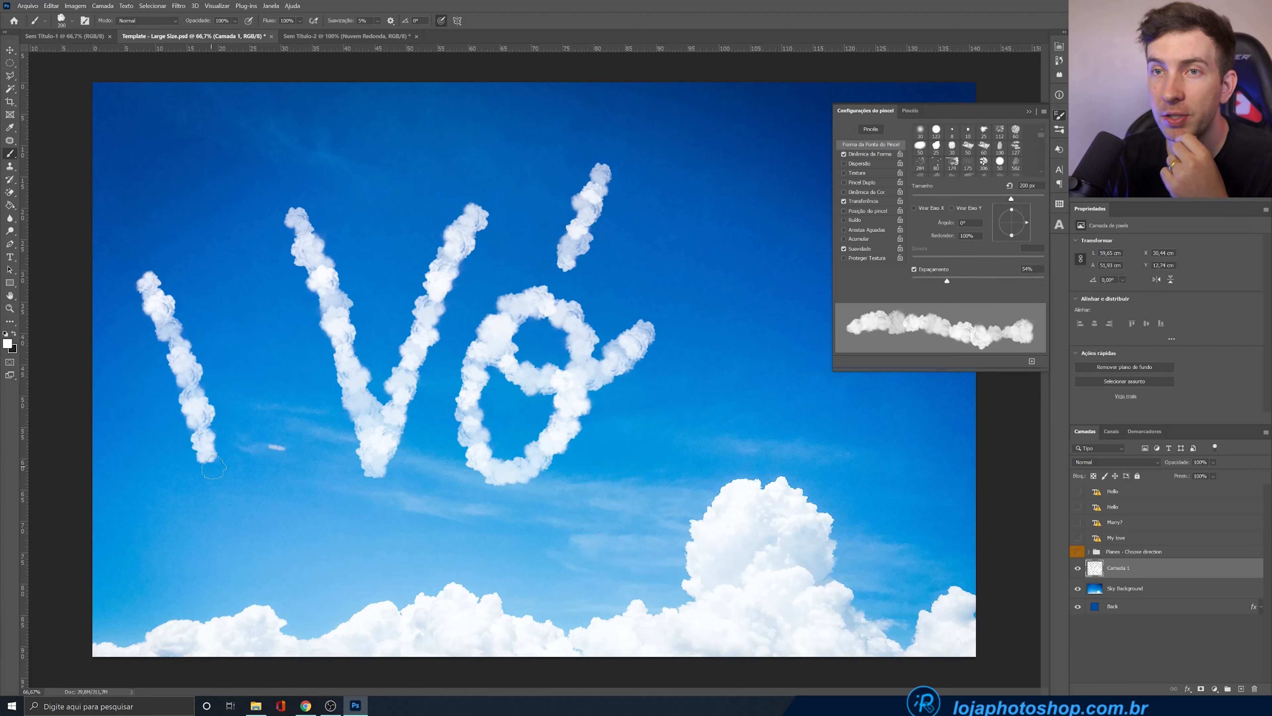
key("ctrl+z")
left_click_drag(948, 281, 975, 281)
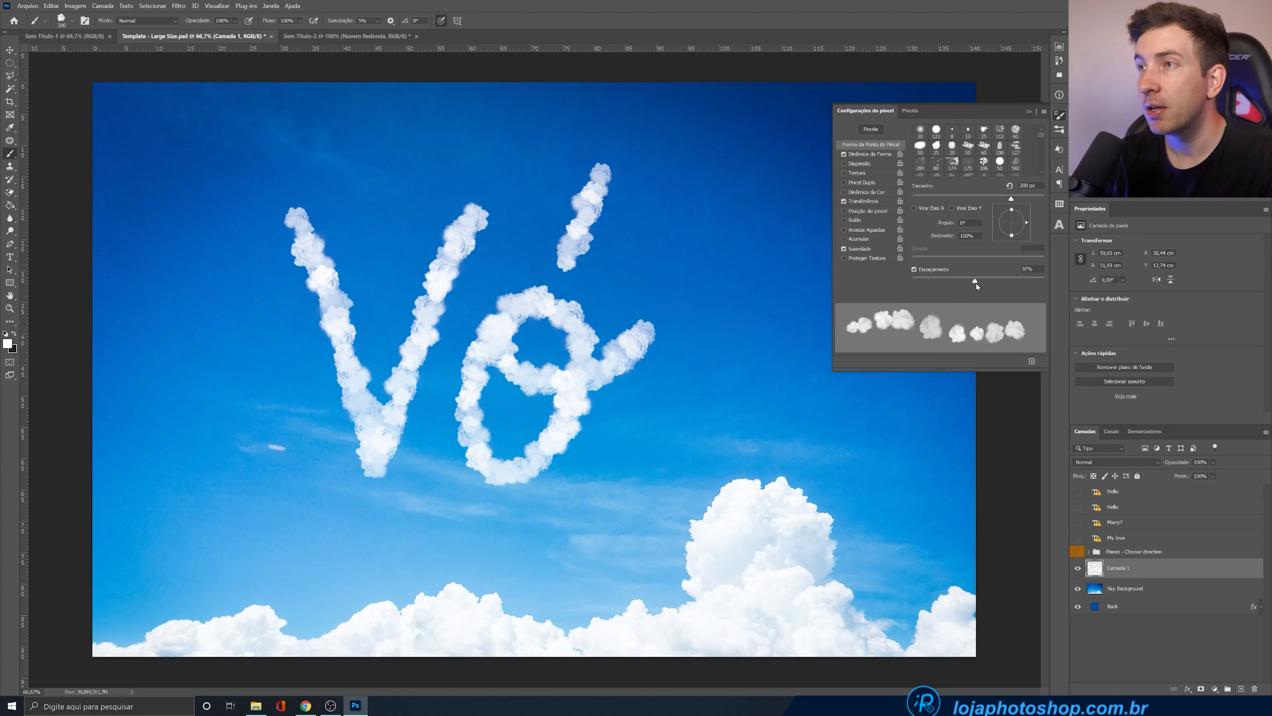
mouse_move(216, 213)
left_mouse_down()
mouse_move(243, 262)
mouse_move(286, 432)
left_mouse_up()
key("ctrl+z")
left_click_drag(975, 280, 955, 281)
left_click_drag(236, 222, 295, 453)
key("ctrl+z")
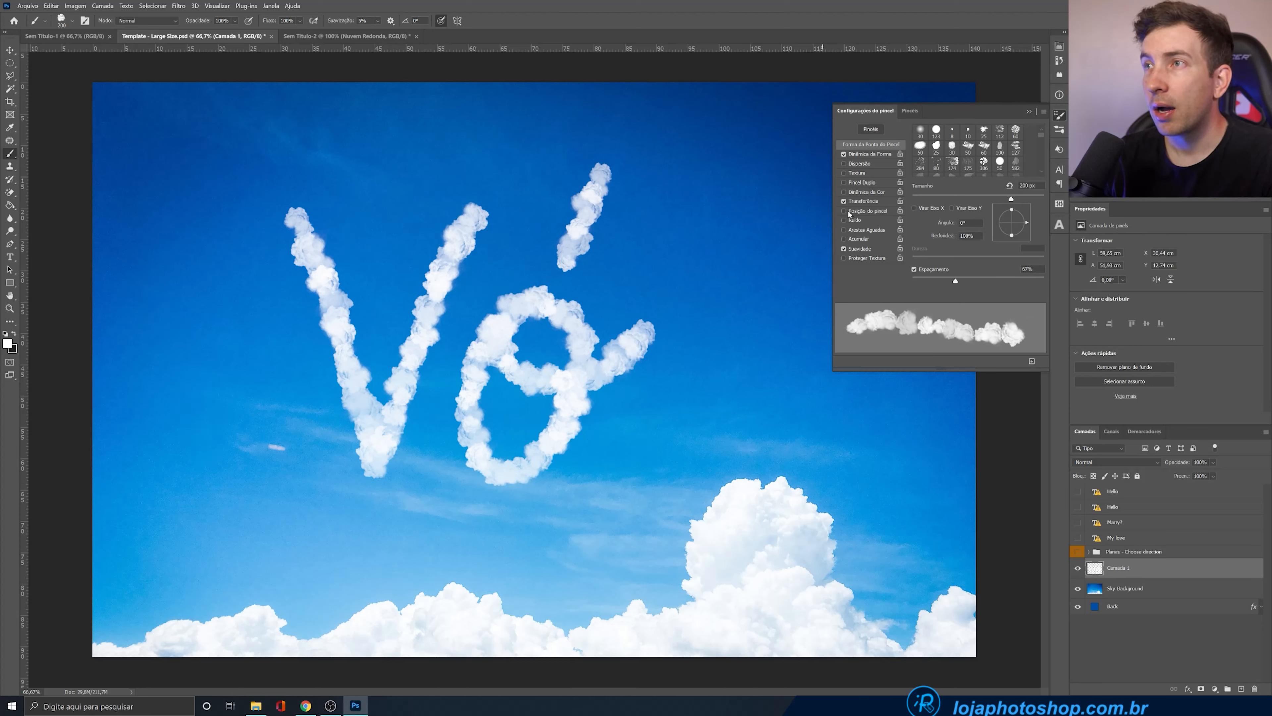
Set the brush's opacity jitter in Transferência to 86%
left_click(883, 200)
left_click_drag(966, 136, 1026, 140)
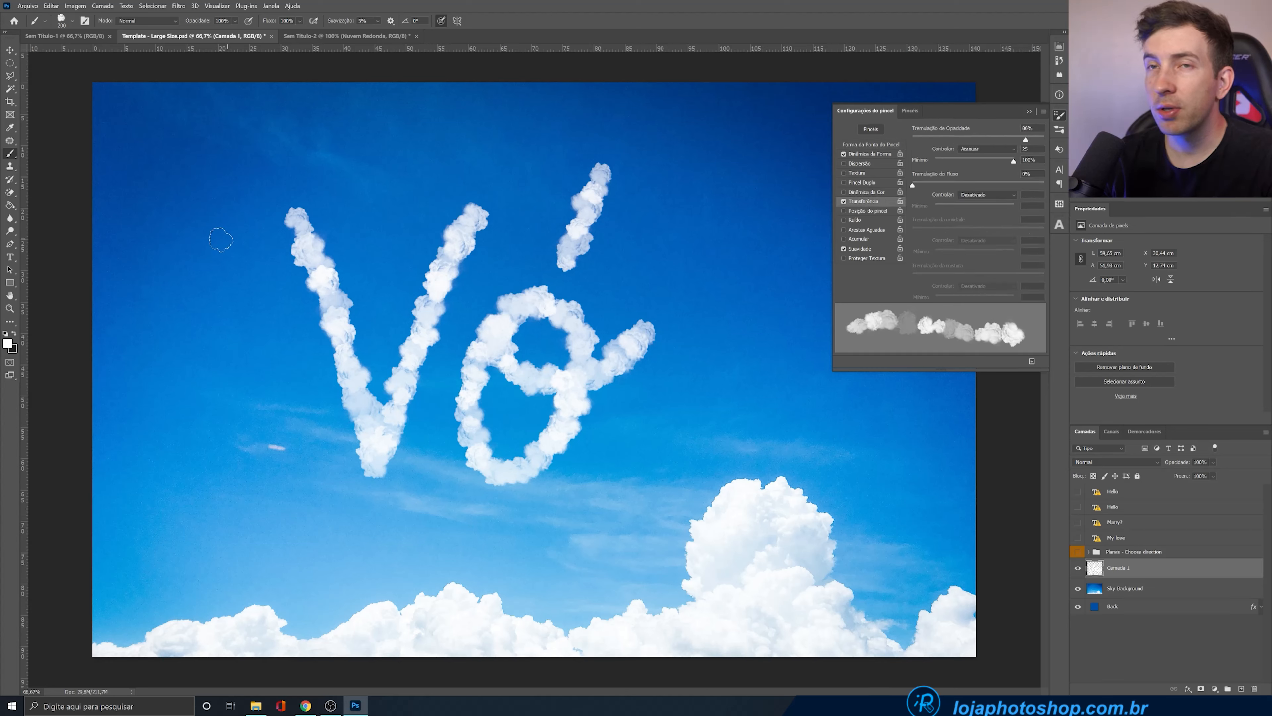
Test the opacity jitter with two diagonal cloud strokes beside the V, undoing each one
mouse_move(220, 239)
left_mouse_down()
mouse_move(258, 312)
mouse_move(287, 470)
left_mouse_up()
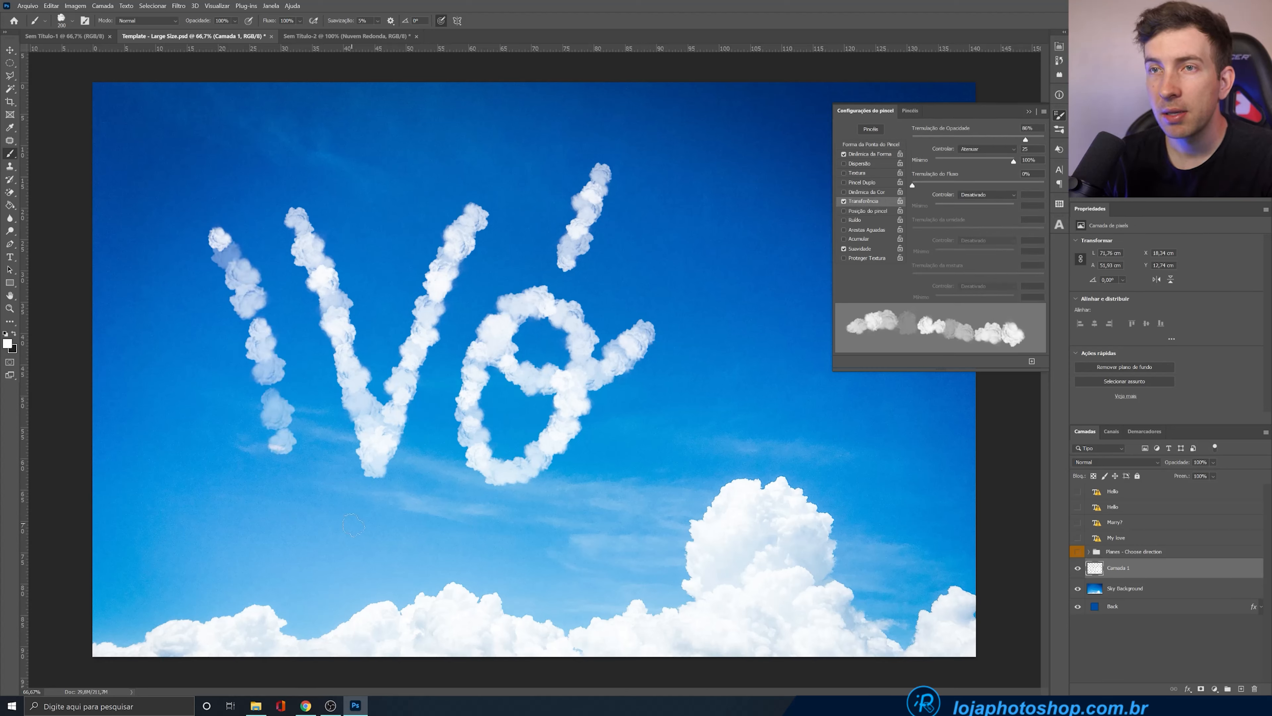
key("ctrl+z")
left_click_drag(218, 232, 310, 496)
key("ctrl+z")
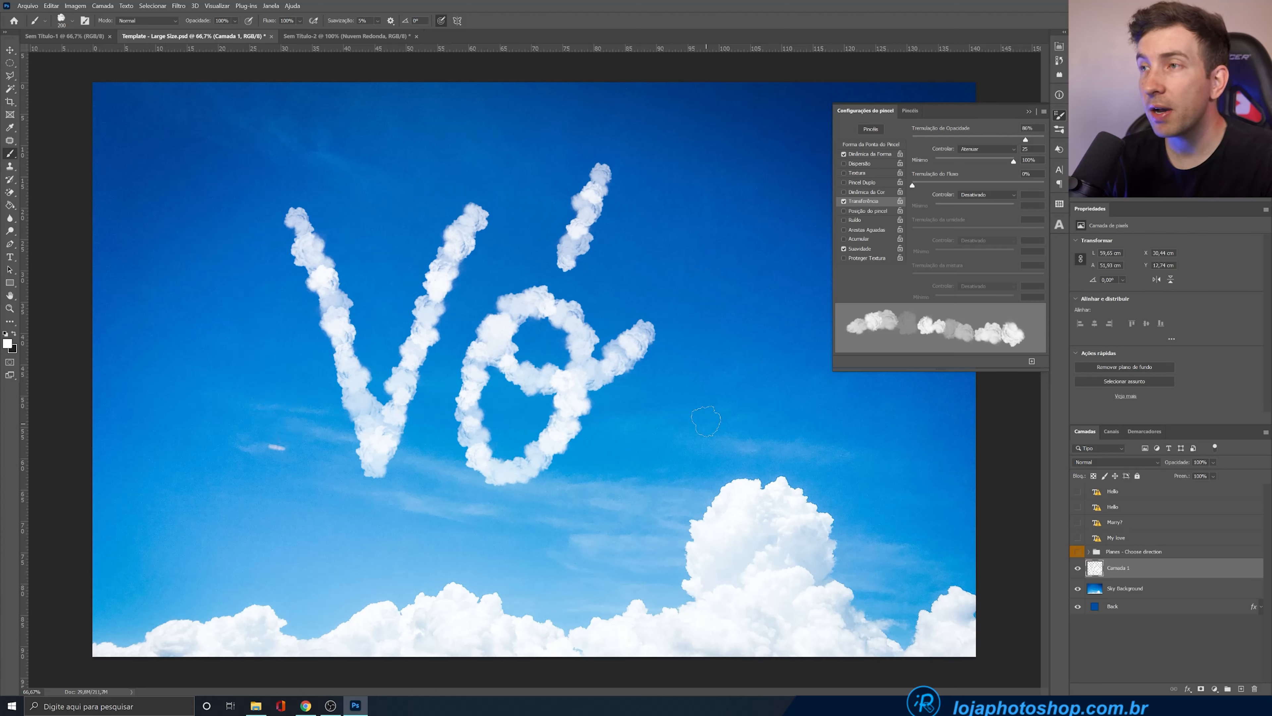
Disable the cloud brush's Transferência option and close the brush settings
left_click(865, 154)
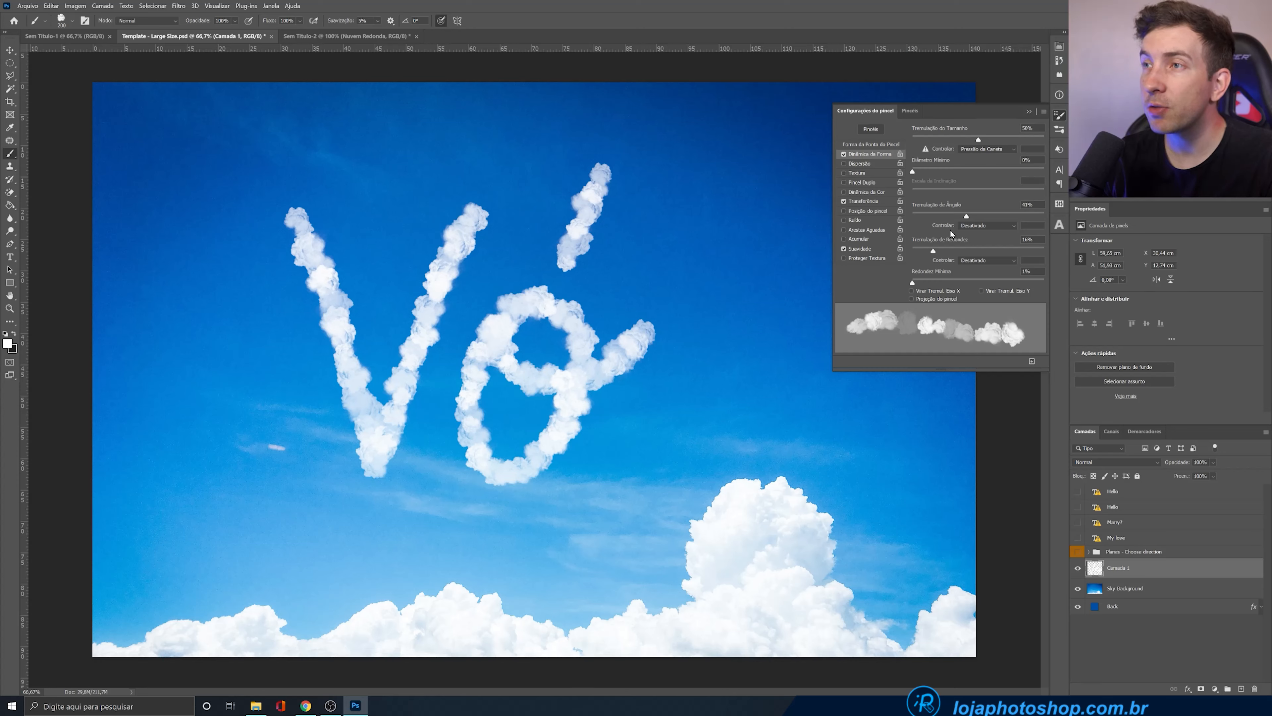
left_click(844, 201)
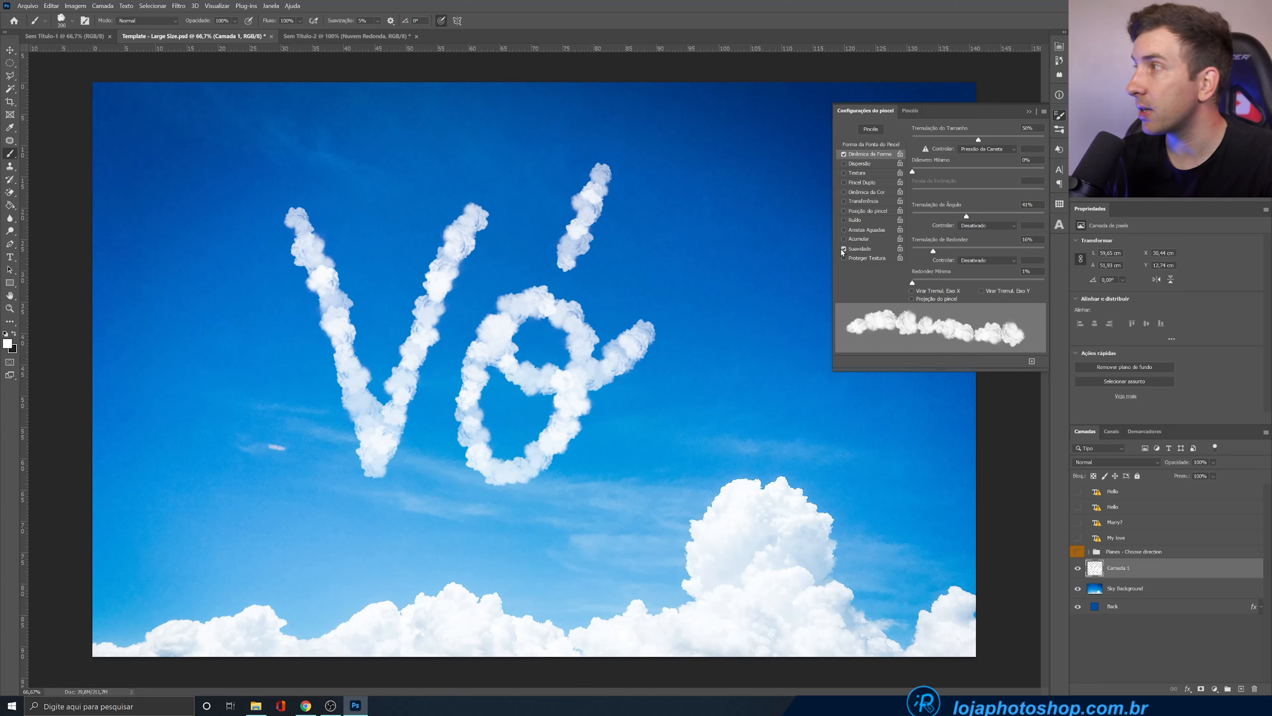
left_click(843, 249)
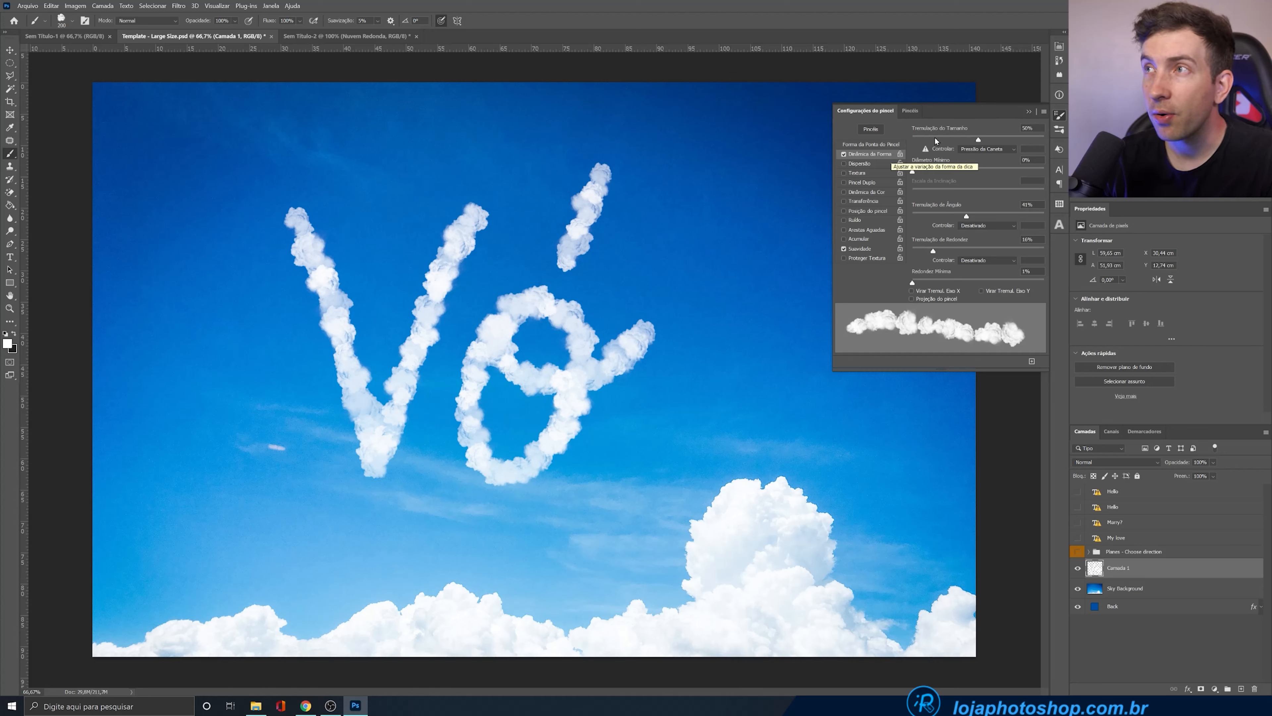
left_click(1030, 112)
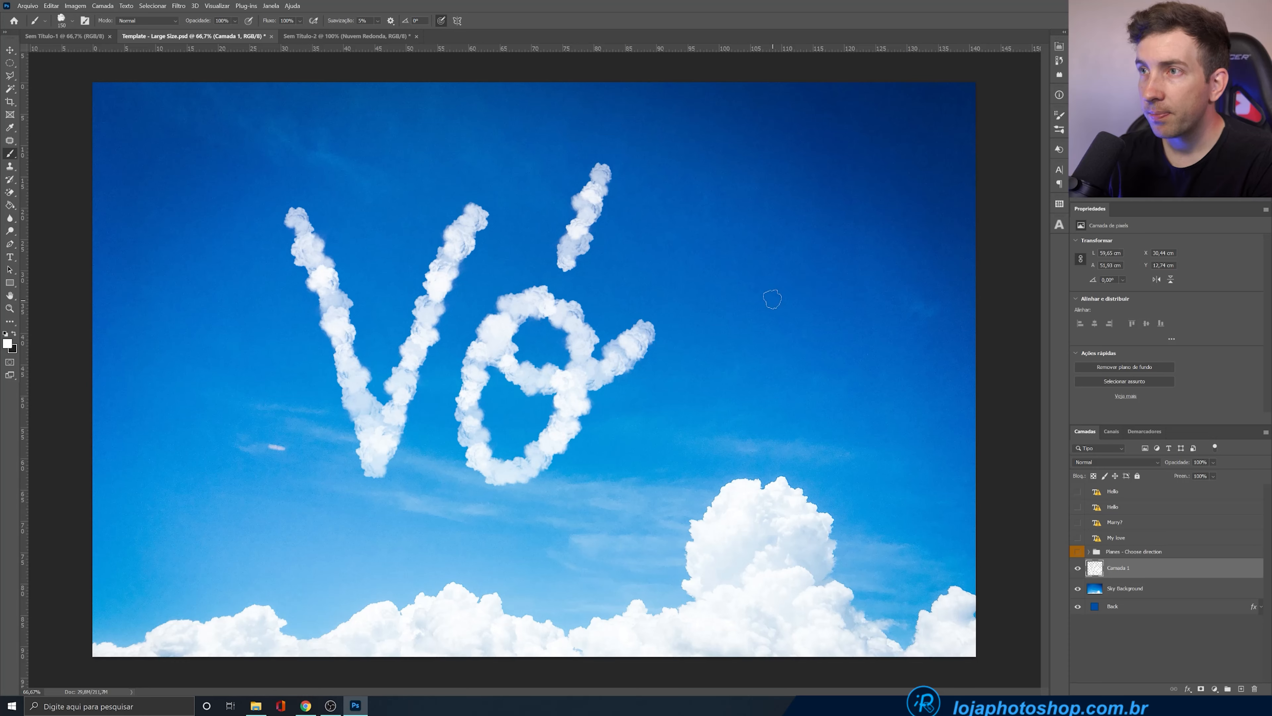
Draw a small cloud heart outline to the right of the é with a smaller brush size
mouse_move(738, 299)
left_mouse_down()
mouse_move(722, 341)
mouse_move(801, 403)
left_mouse_up()
mouse_move(773, 311)
left_mouse_down()
mouse_move(810, 289)
mouse_move(826, 345)
mouse_move(796, 408)
left_mouse_up()
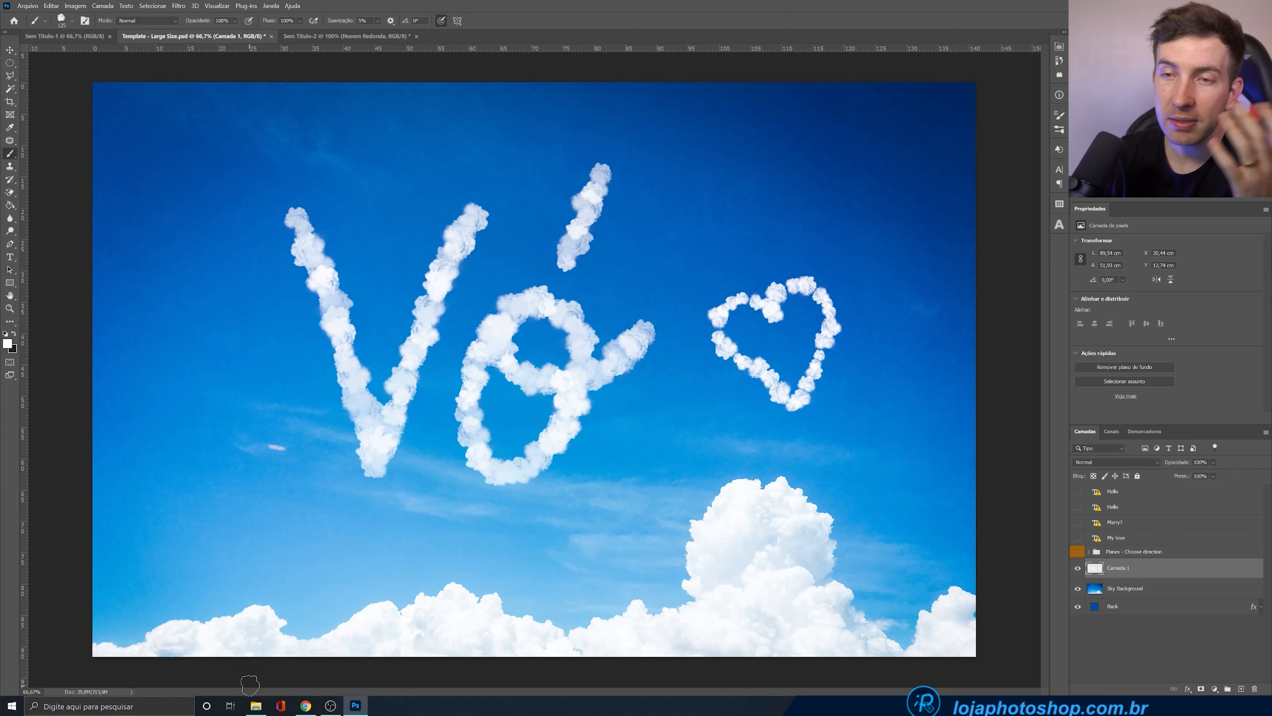
Place the Avião de Cima image from the PINCEIS folder, scaled to about 32% and rotated about 27°, above the V's right arm
left_click(256, 705)
left_click(252, 126)
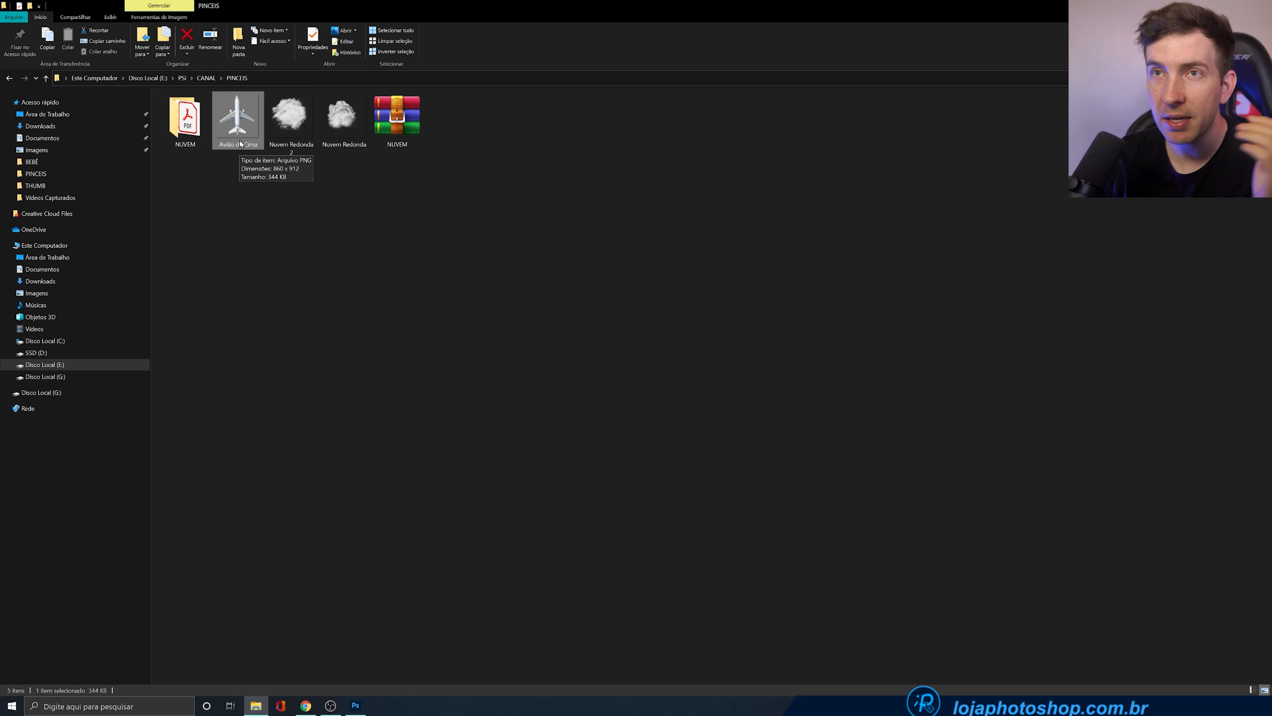
left_click_drag(240, 137, 442, 454)
left_click_drag(625, 269, 545, 154)
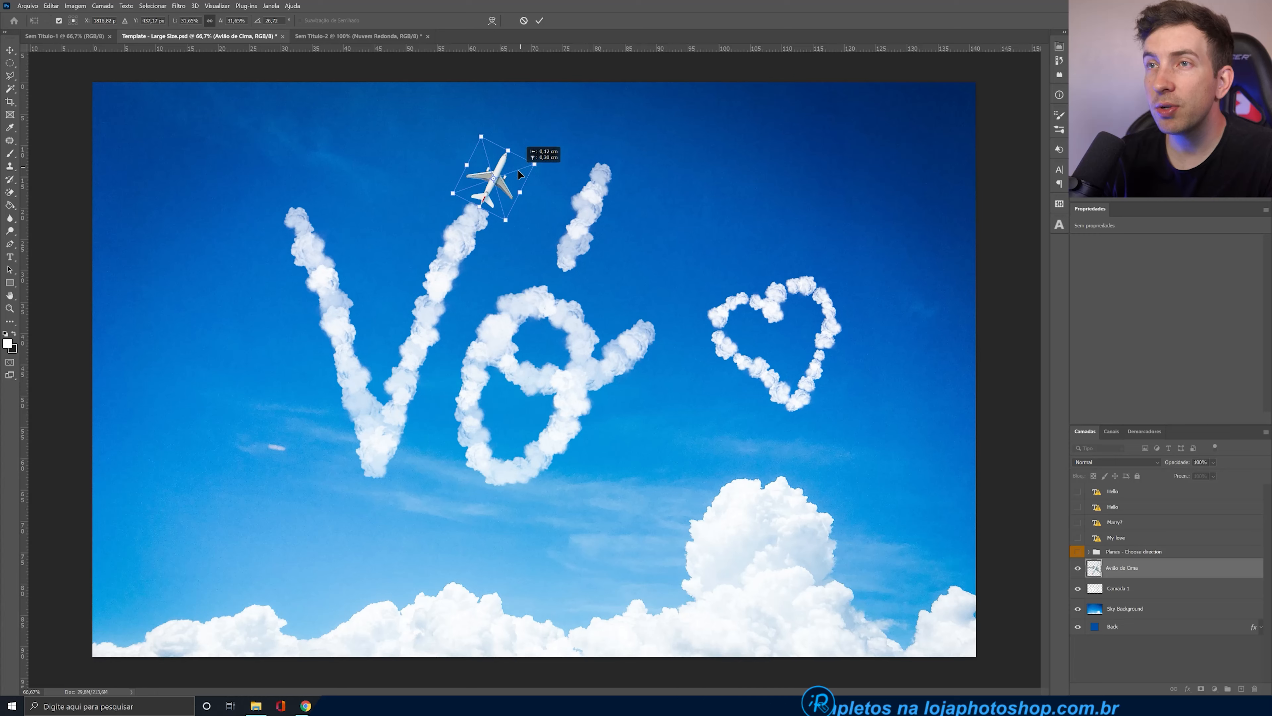
left_click(540, 20)
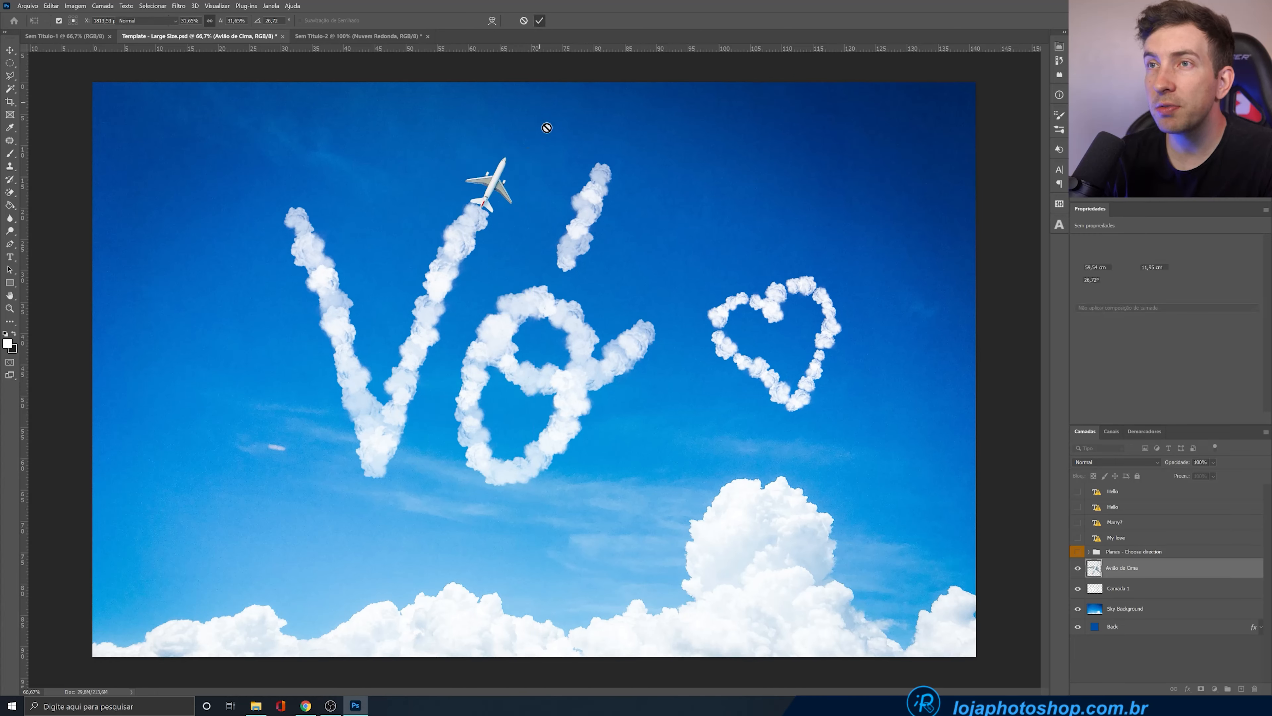
Move the airplane to the tip of the V's left arm and rotate it to about -18° to follow the stroke
key("ctrl+t")
left_click_drag(498, 201, 322, 183)
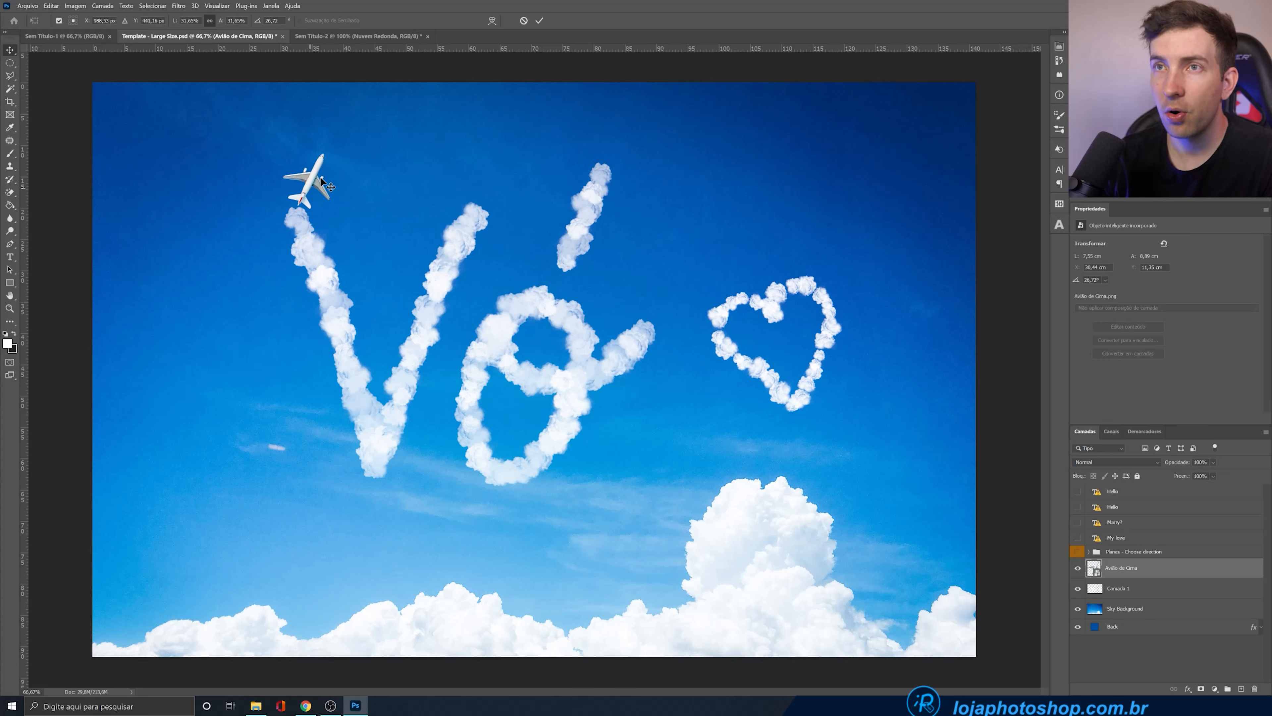
left_click_drag(352, 141, 325, 128)
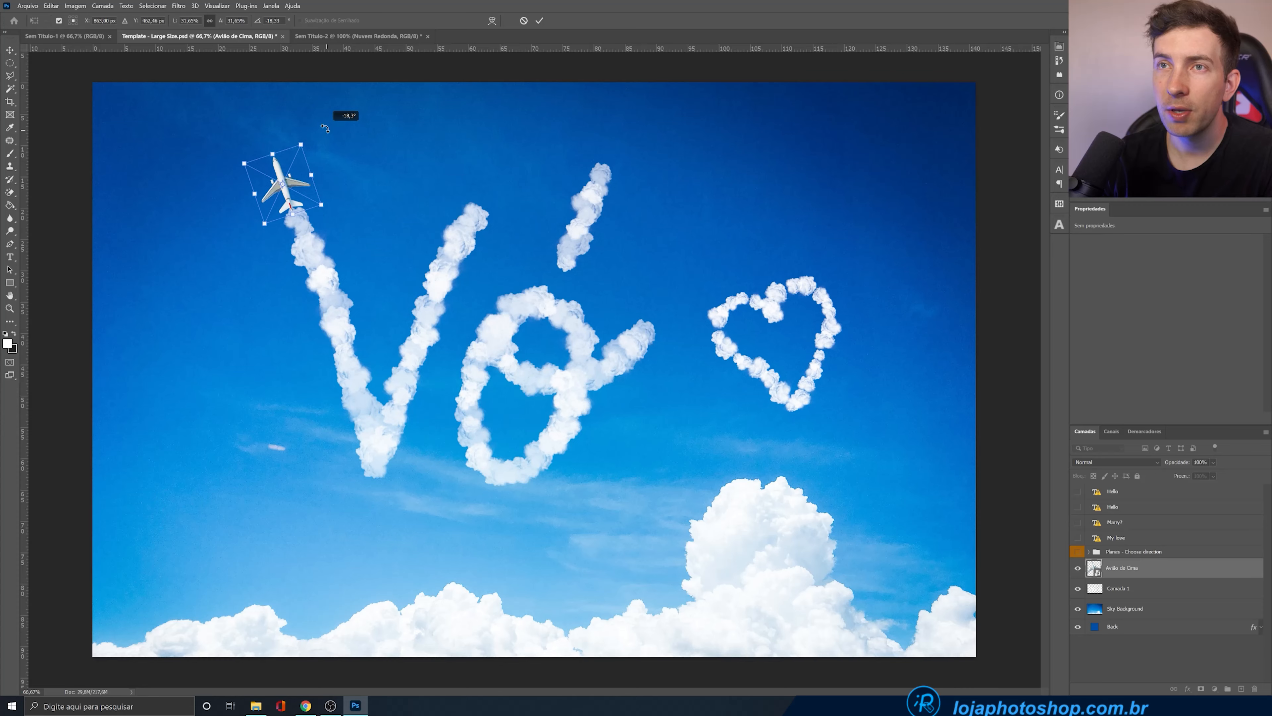
left_click(540, 20)
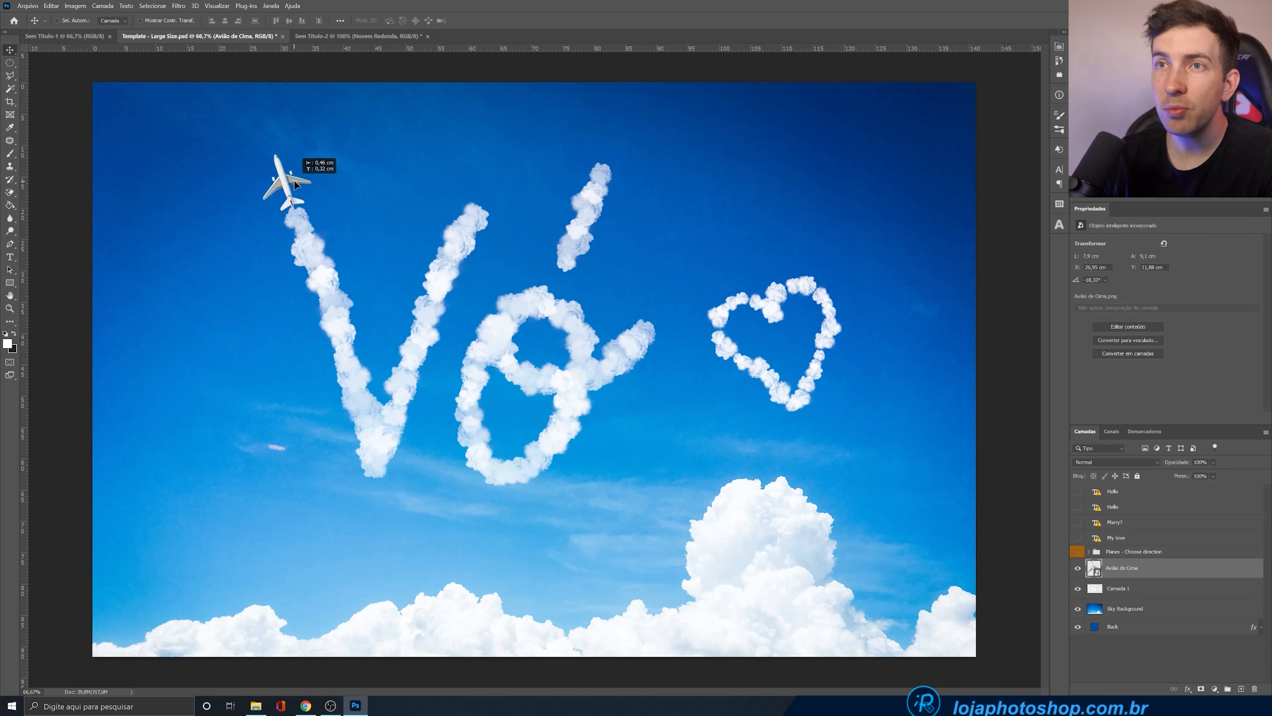
left_click(306, 705)
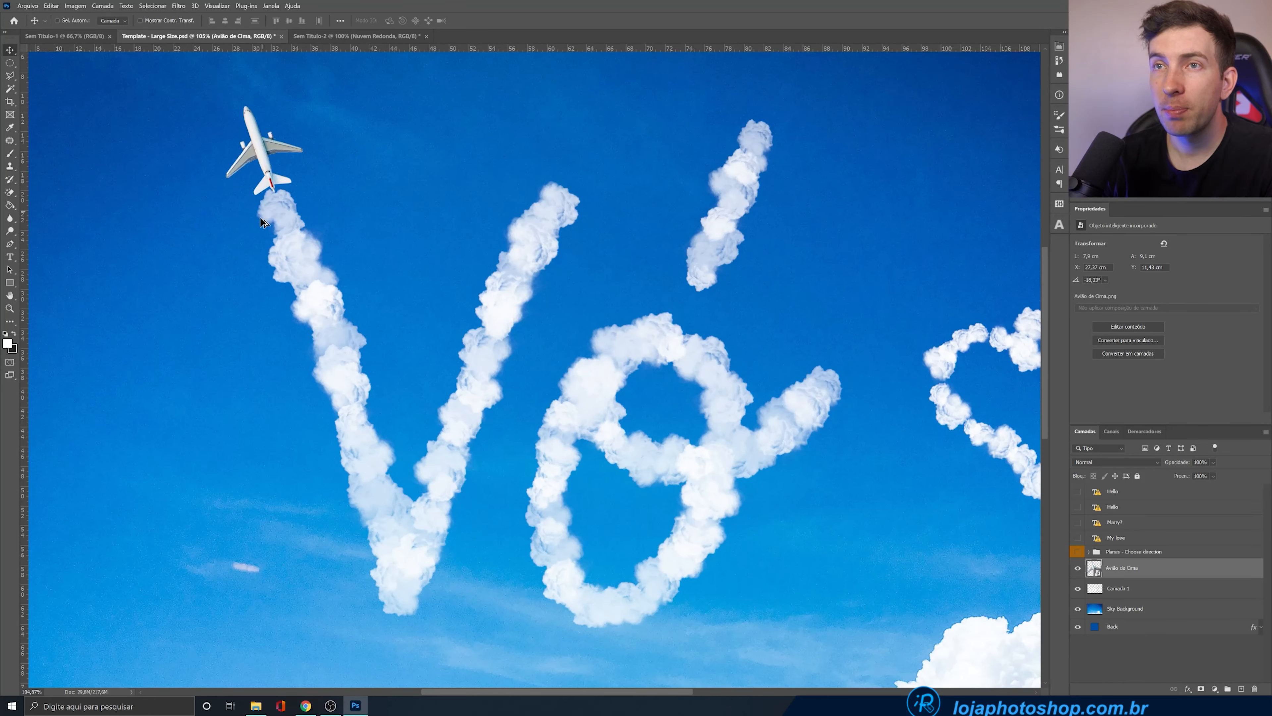
Rename the cloud lettering layer Camada 1 as NUVEM
scroll(264, 195, "up", 5)
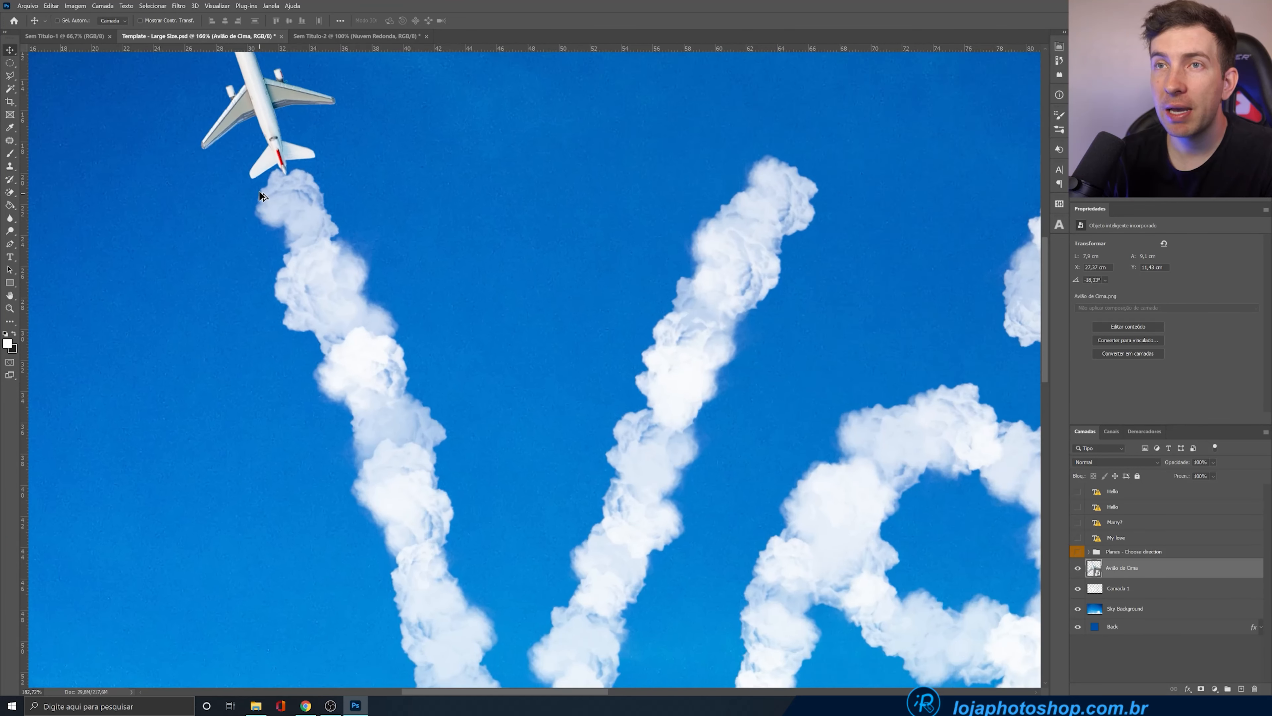
scroll(264, 195, "up", 3)
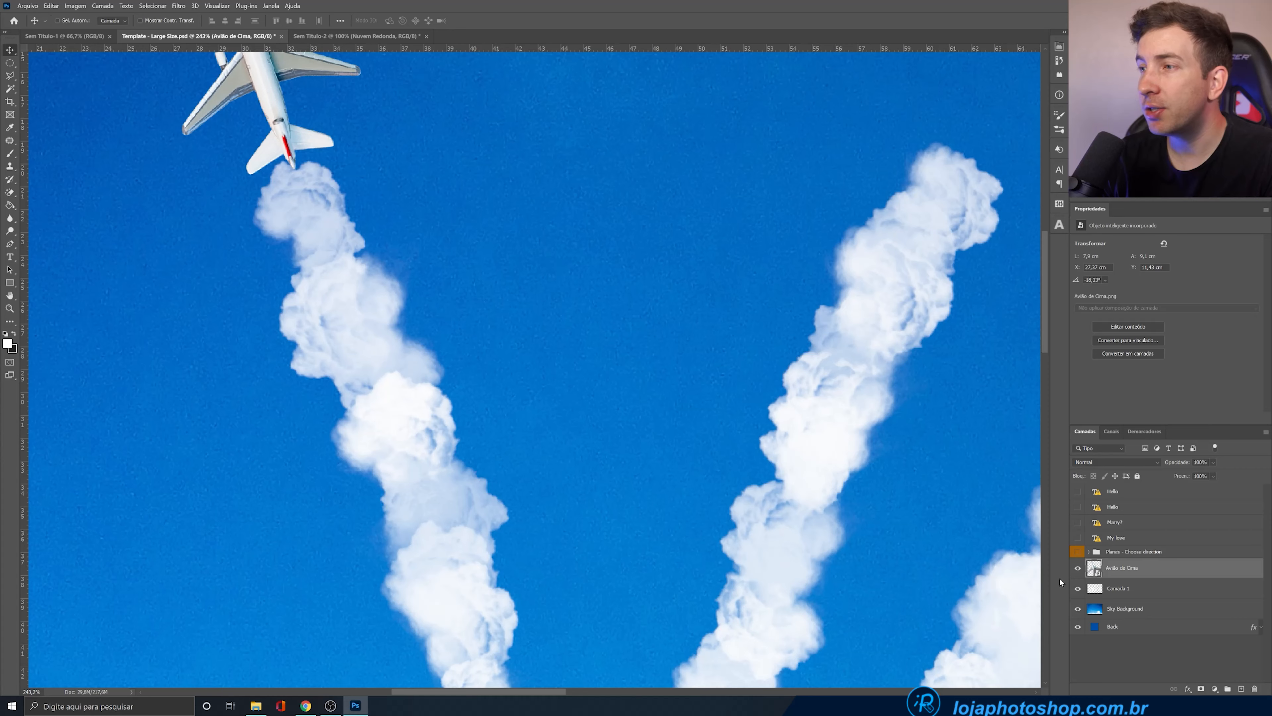
left_click(1078, 590)
left_click(1078, 589)
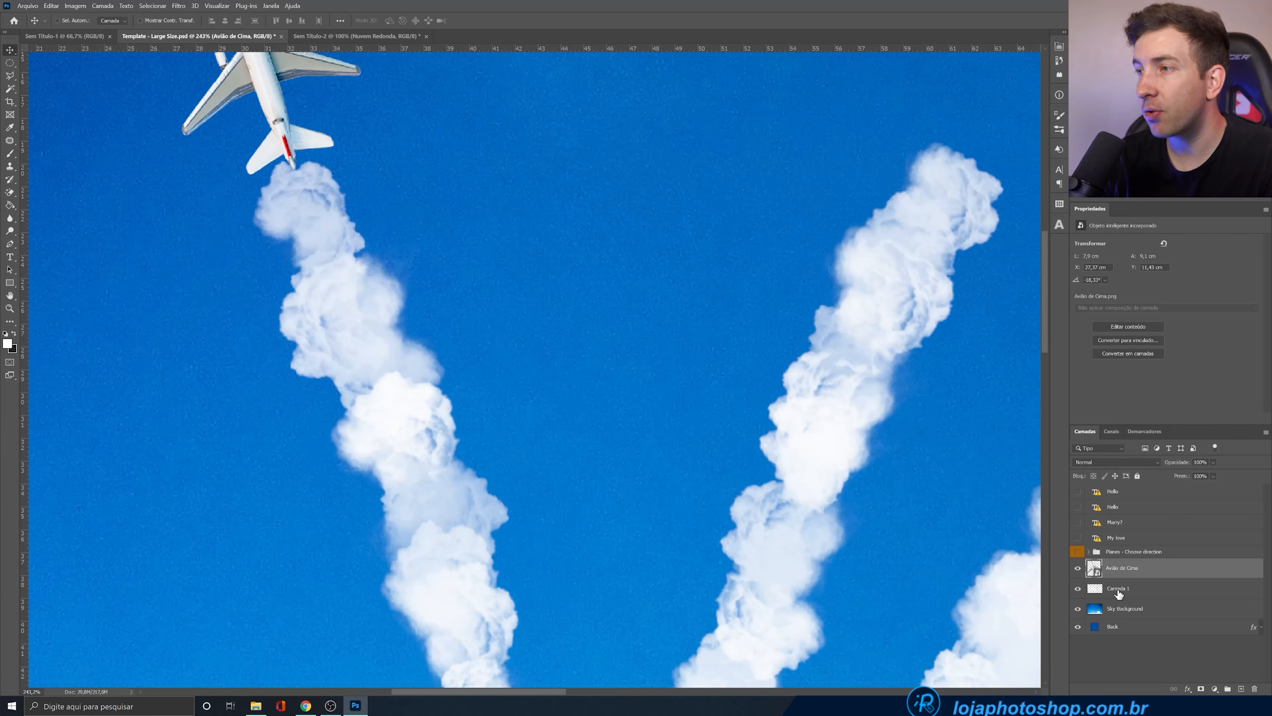
double_click(1118, 588)
type("NUCEM")
key("Return")
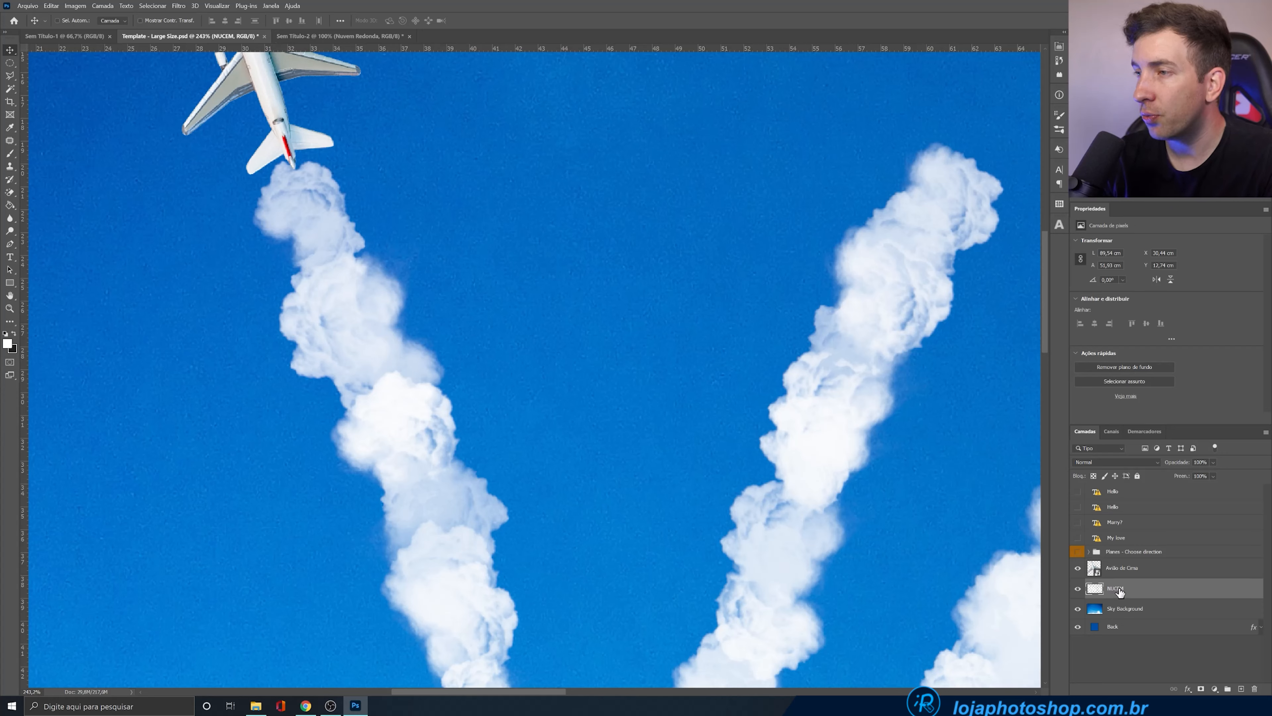
type("NUVEM")
key("Return")
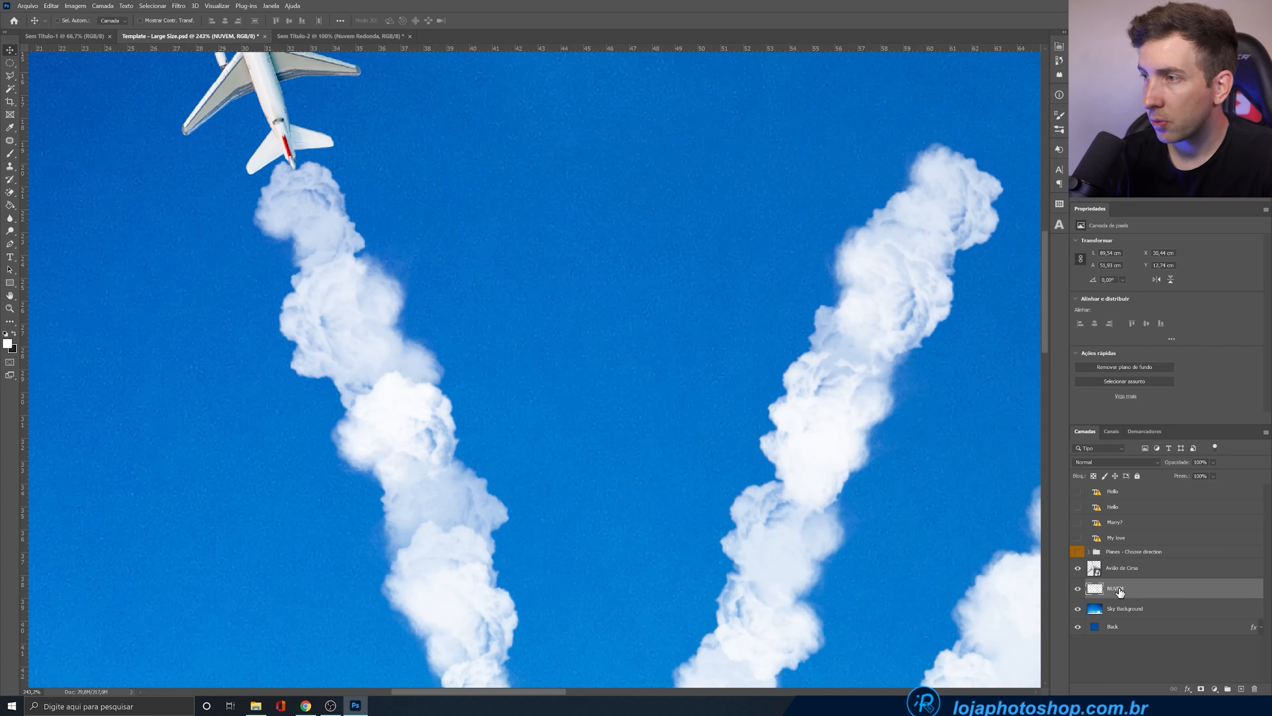
Set up the regular Eraser (Ferramenta Borracha) with the custom PINCEL DE NUVEM tip
left_click(10, 154)
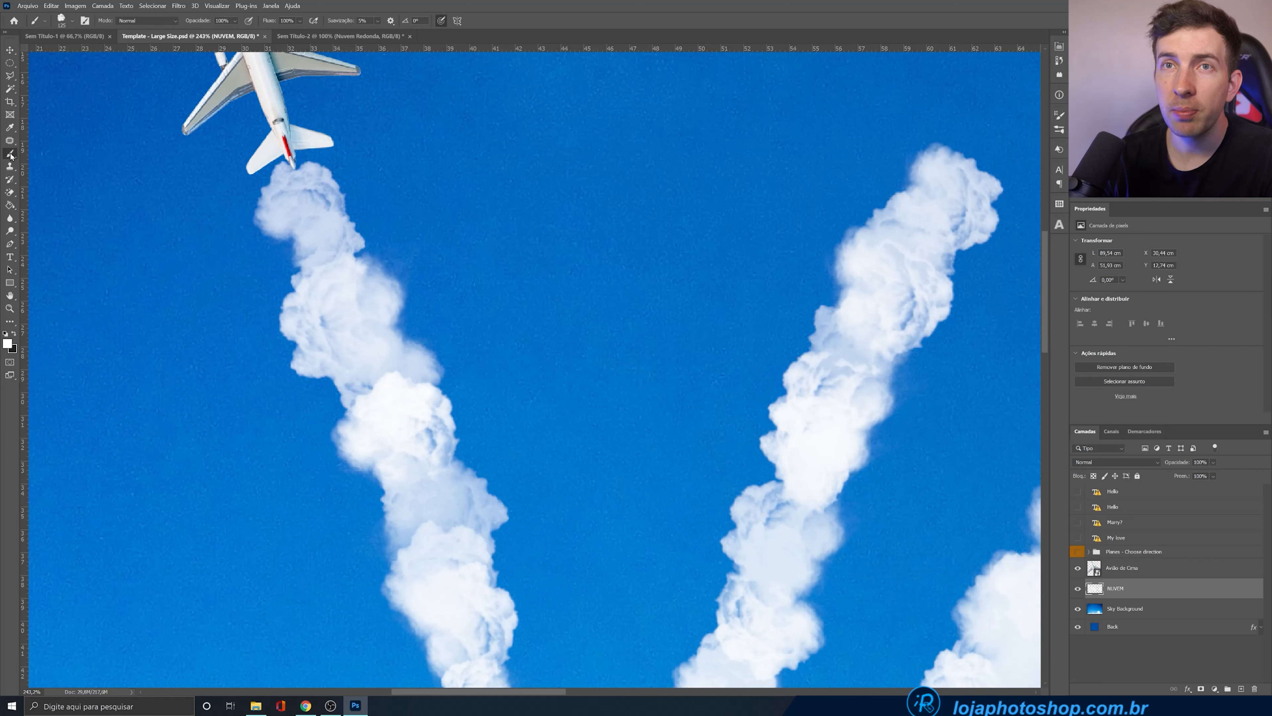
left_click(11, 191)
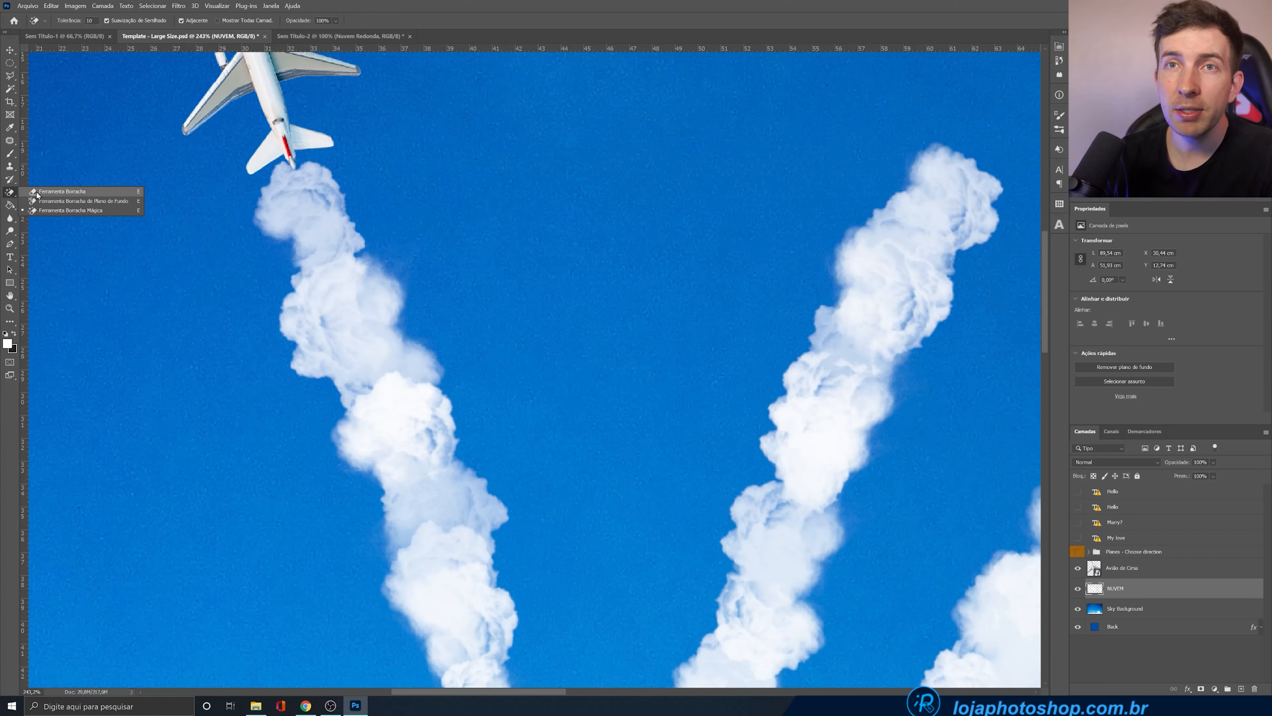
left_click(37, 194)
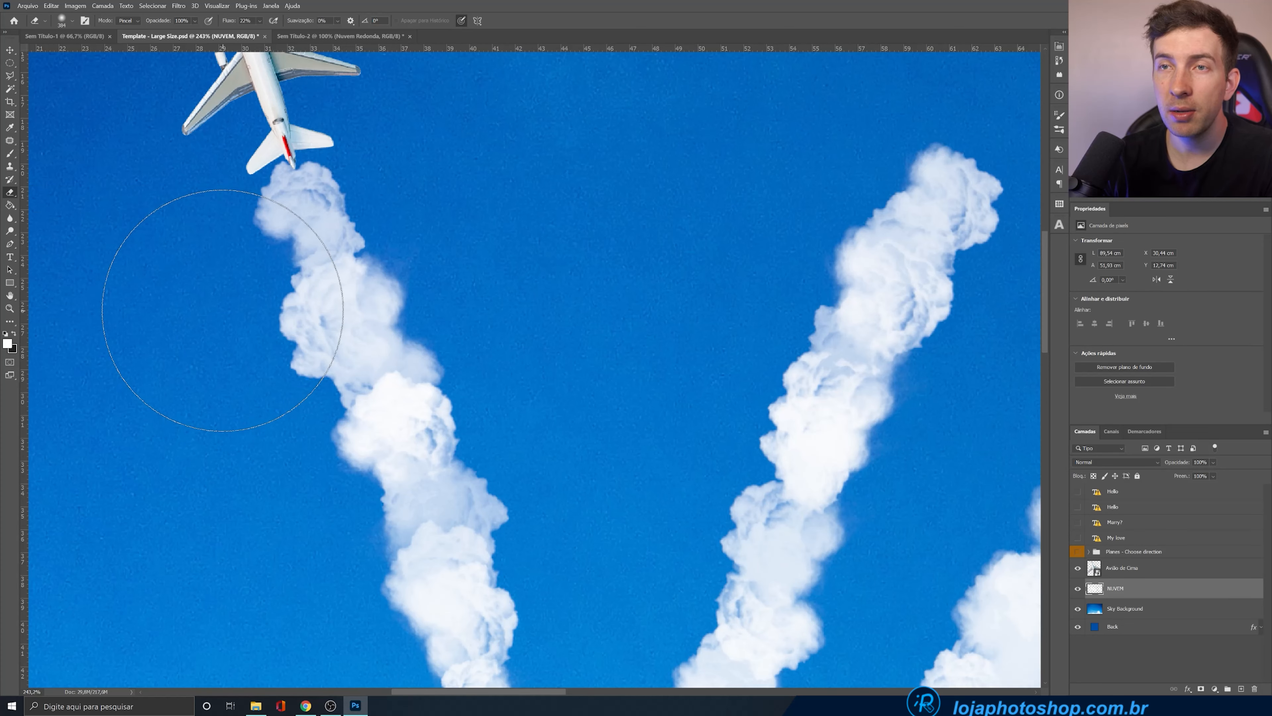
key("bracketleft")
key("bracketleft")
key("bracketleft")
right_click(262, 316)
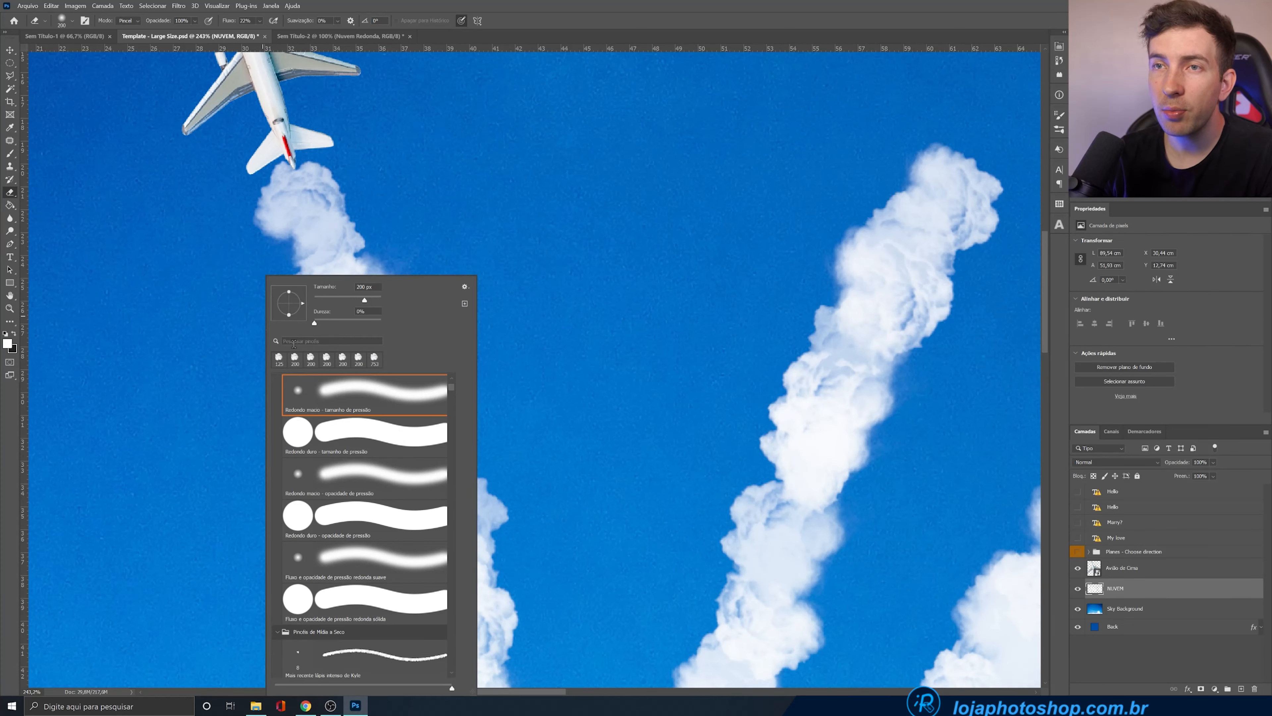
mouse_move(453, 393)
left_mouse_down()
mouse_move(454, 626)
mouse_move(469, 684)
left_mouse_up()
left_click(399, 670)
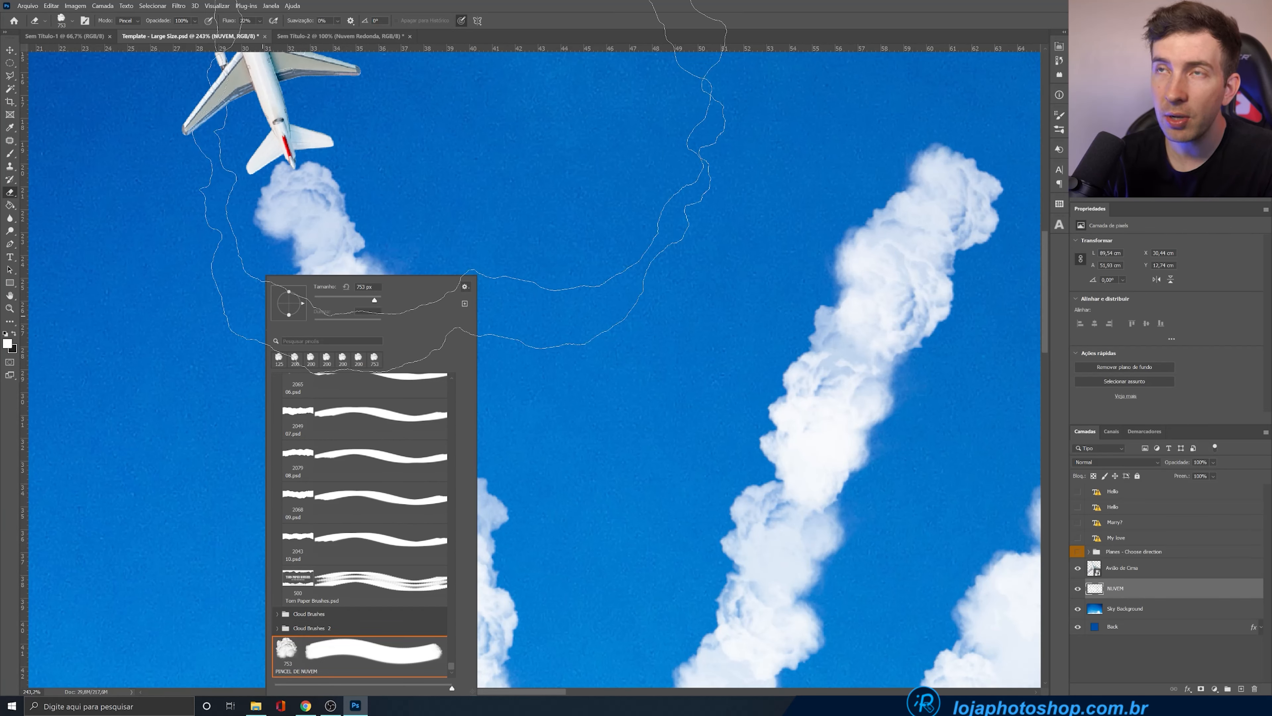
key("Return")
Shrink the eraser tip and erase the edges of the V's cloud trail so it tapers toward the airplane's tail
key("bracketleft")
key("bracketleft")
key("bracketleft")
key("bracketleft")
key("bracketleft")
key("bracketleft")
key("bracketleft")
key("bracketleft")
key("bracketleft")
key("bracketleft")
key("bracketleft")
key("bracketleft")
key("bracketleft")
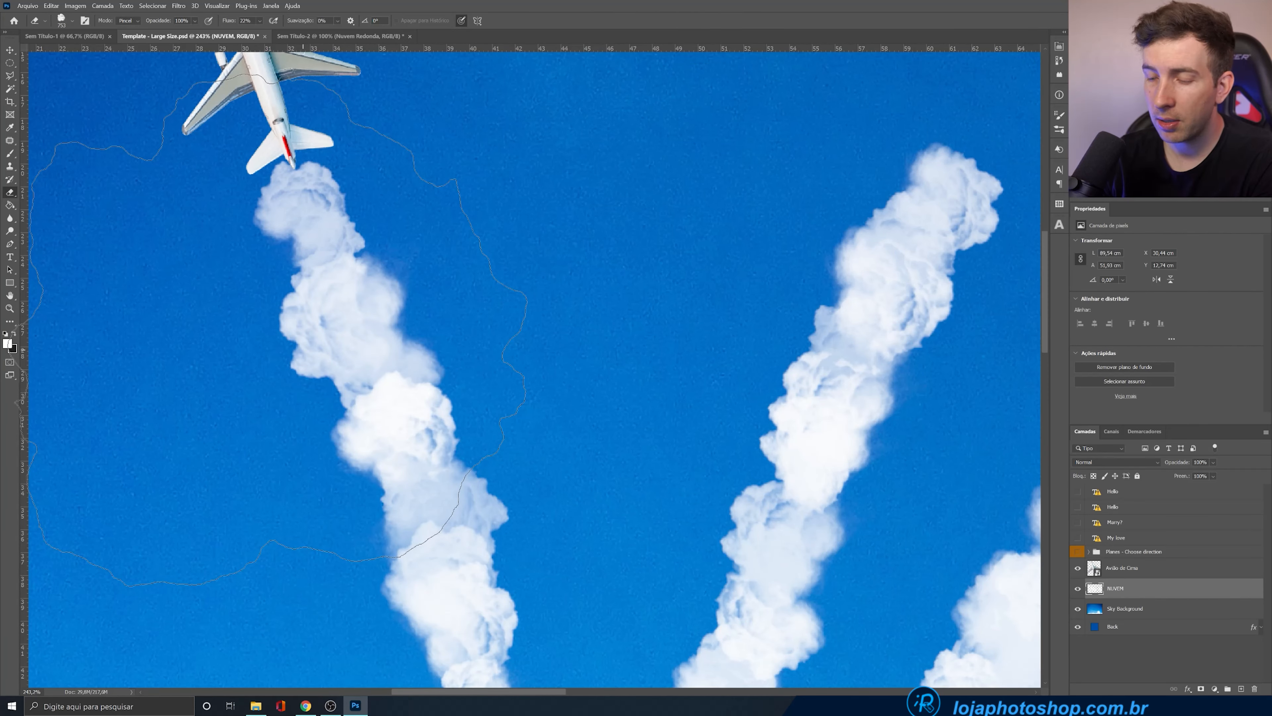
key("bracketleft")
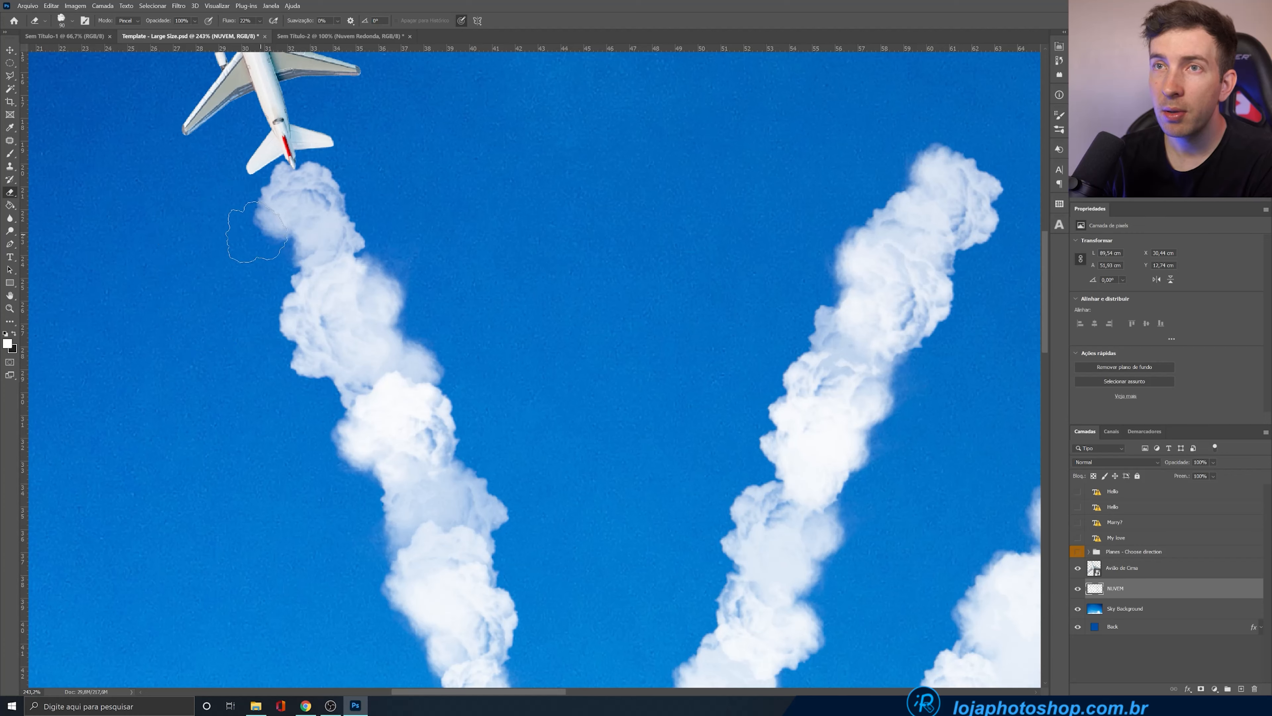
mouse_move(258, 180)
left_mouse_down()
mouse_move(250, 172)
mouse_move(241, 234)
mouse_move(255, 268)
mouse_move(260, 246)
left_mouse_up()
key("bracketright")
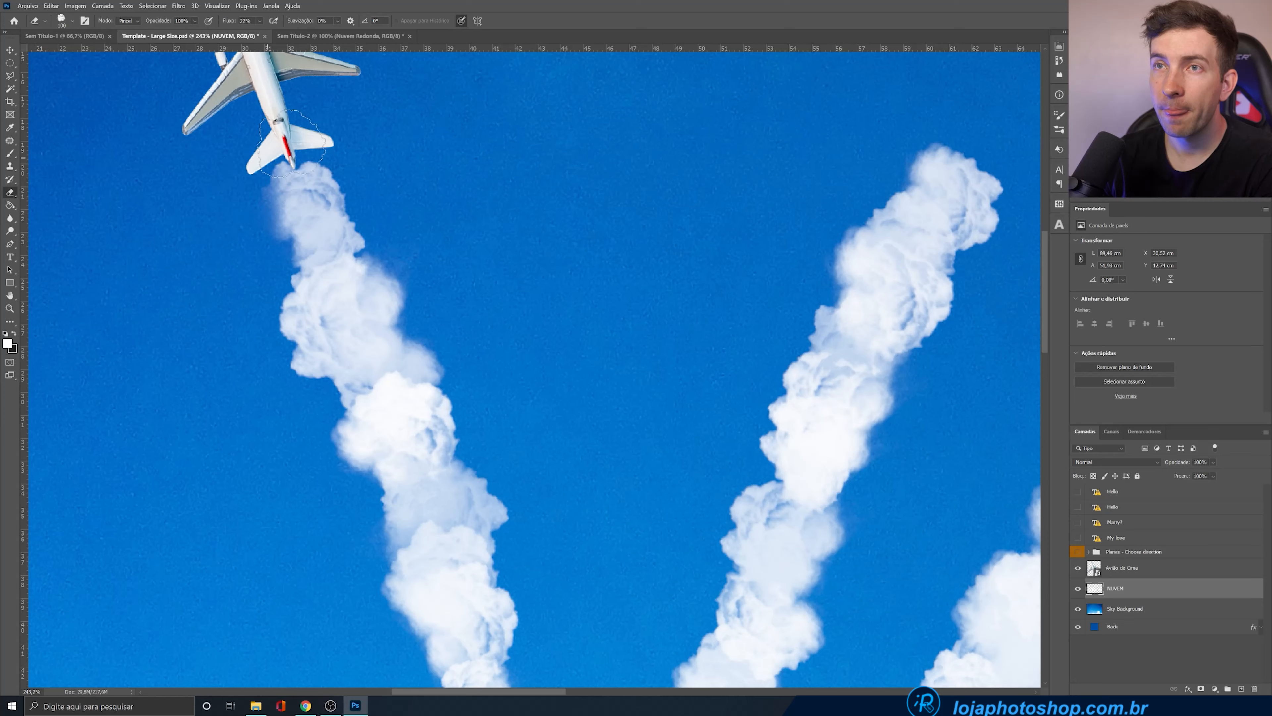
mouse_move(364, 159)
left_mouse_down()
mouse_move(318, 122)
mouse_move(243, 157)
mouse_move(253, 317)
left_mouse_up()
key("bracketright")
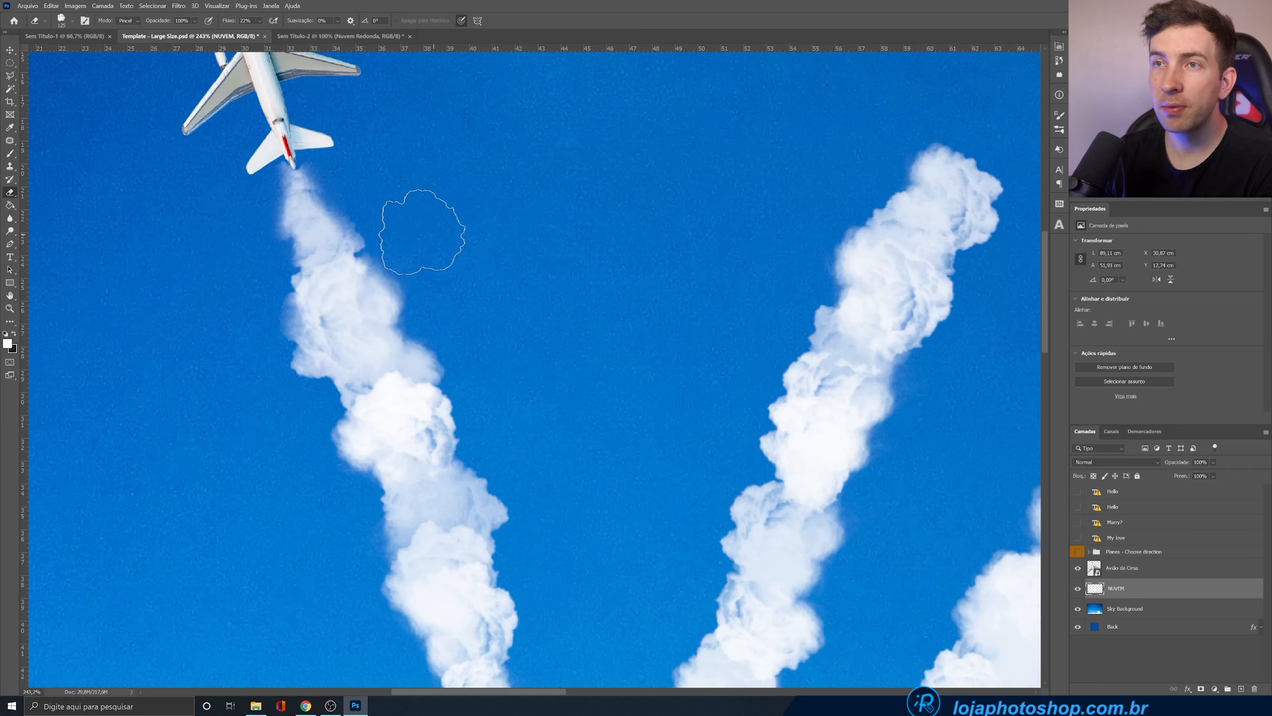
Duplicate the Avião de Cima layer and place the copy at the end of the é's tail stroke, rotated to about 43°
scroll(431, 418, "down", 5)
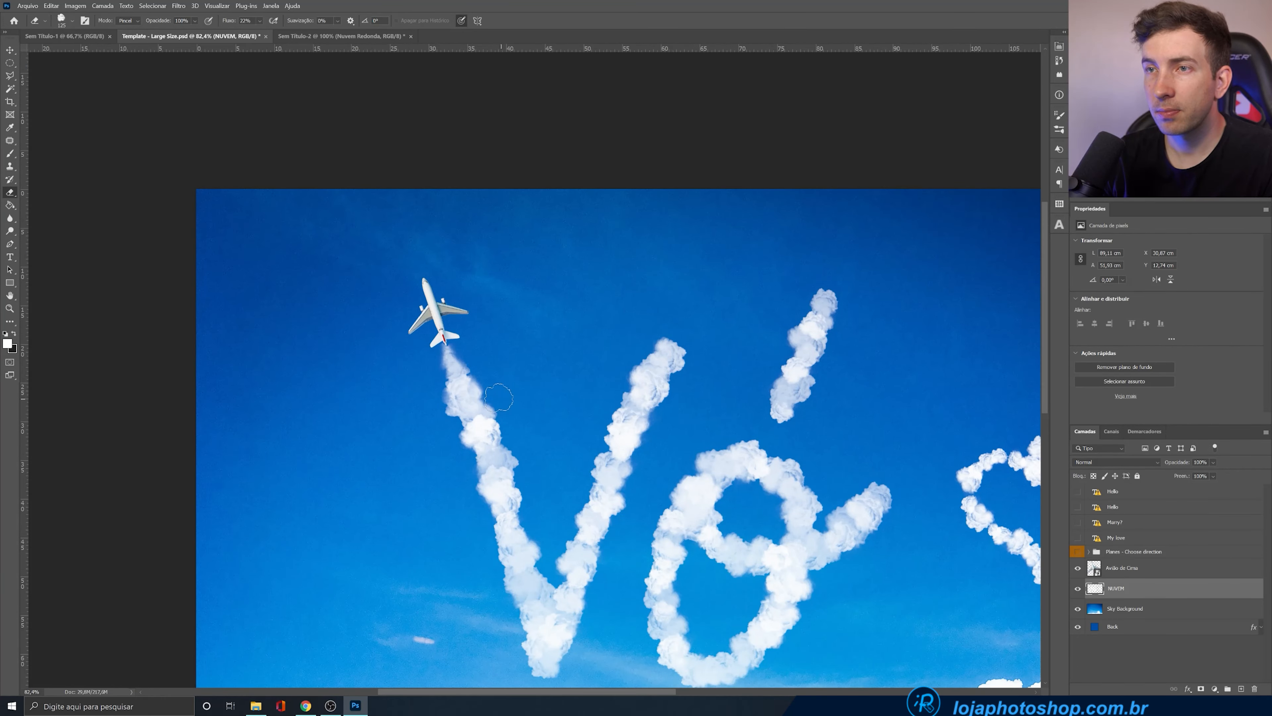
scroll(499, 396, "down", 4)
scroll(491, 301, "up", 4)
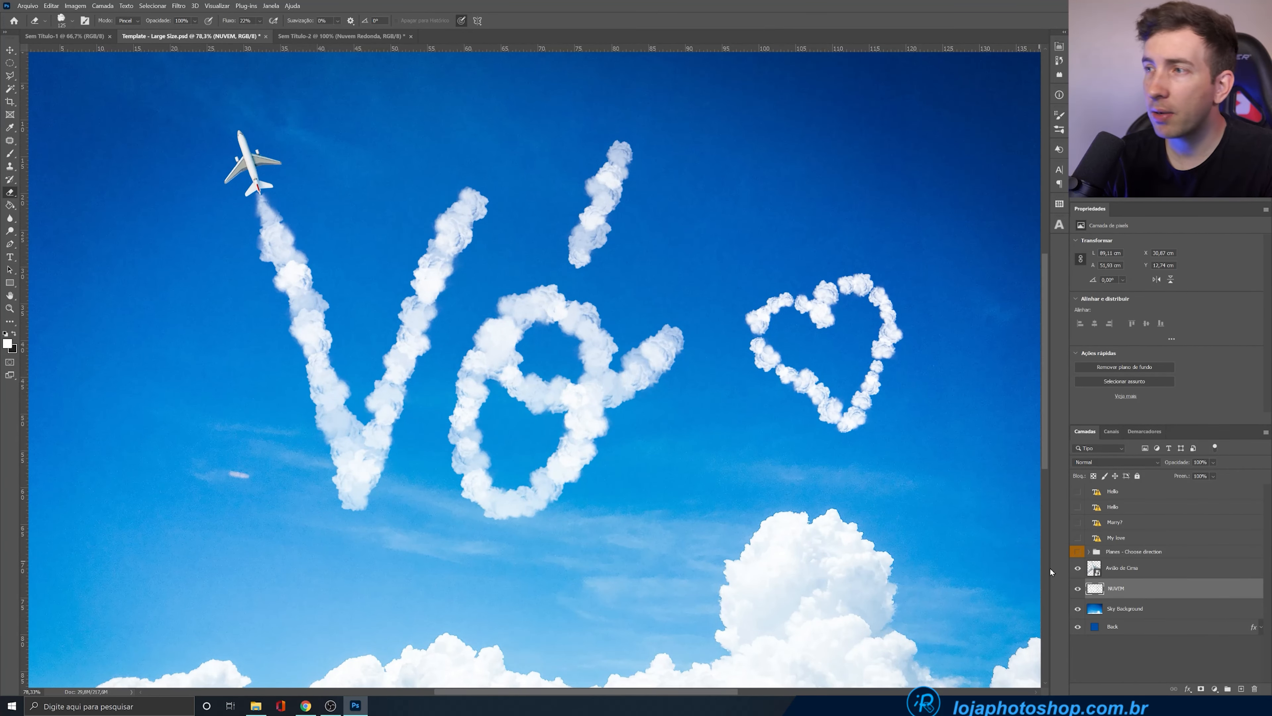
left_click(1147, 574)
key("ctrl+j")
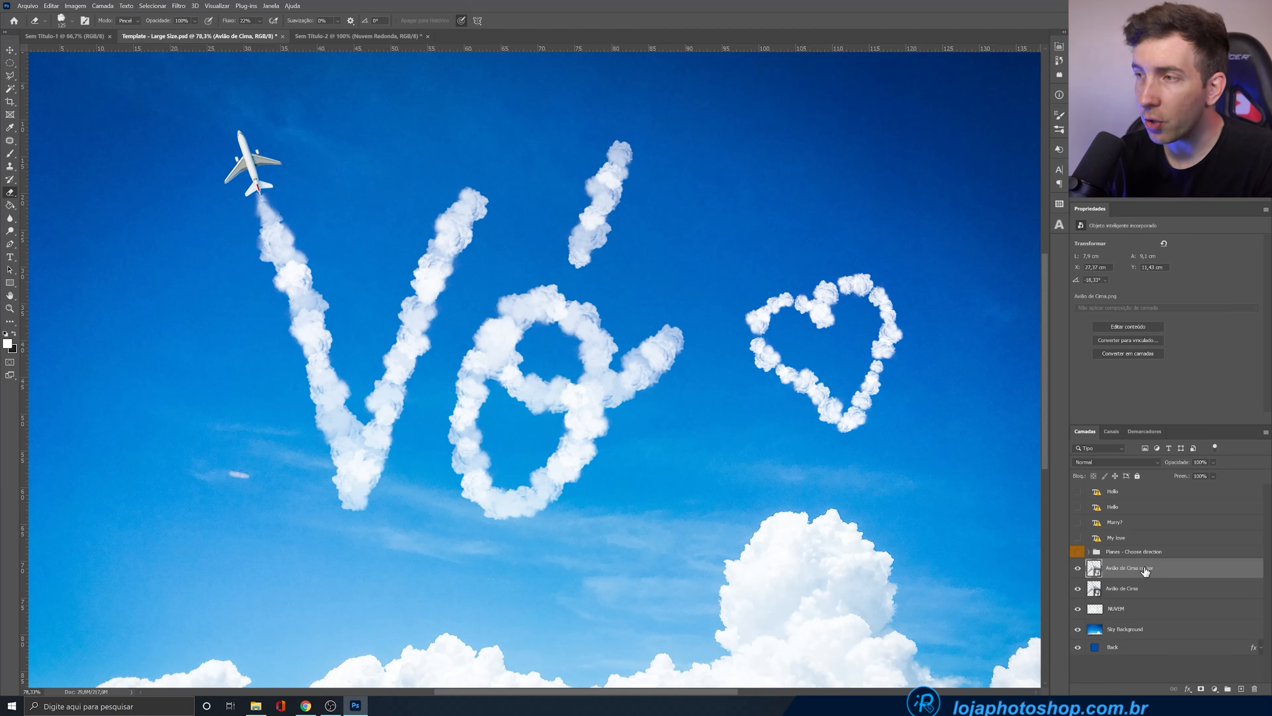
key("v")
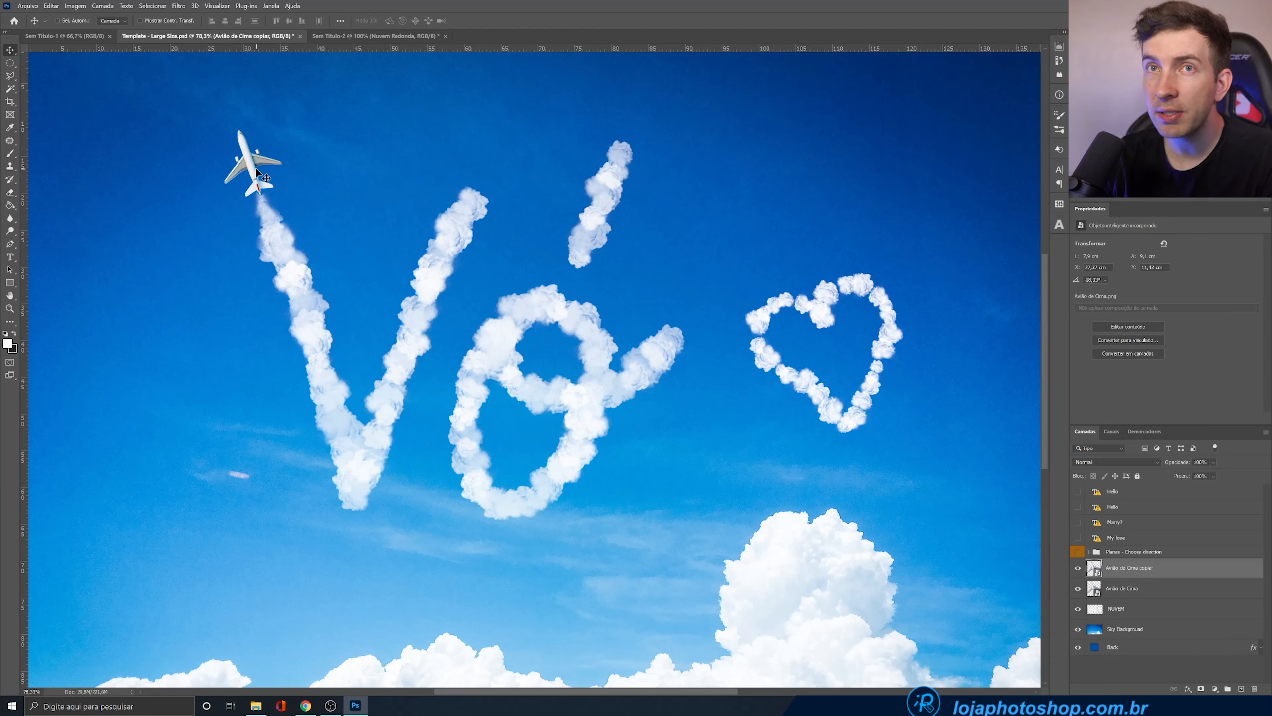
left_click_drag(265, 175, 698, 286)
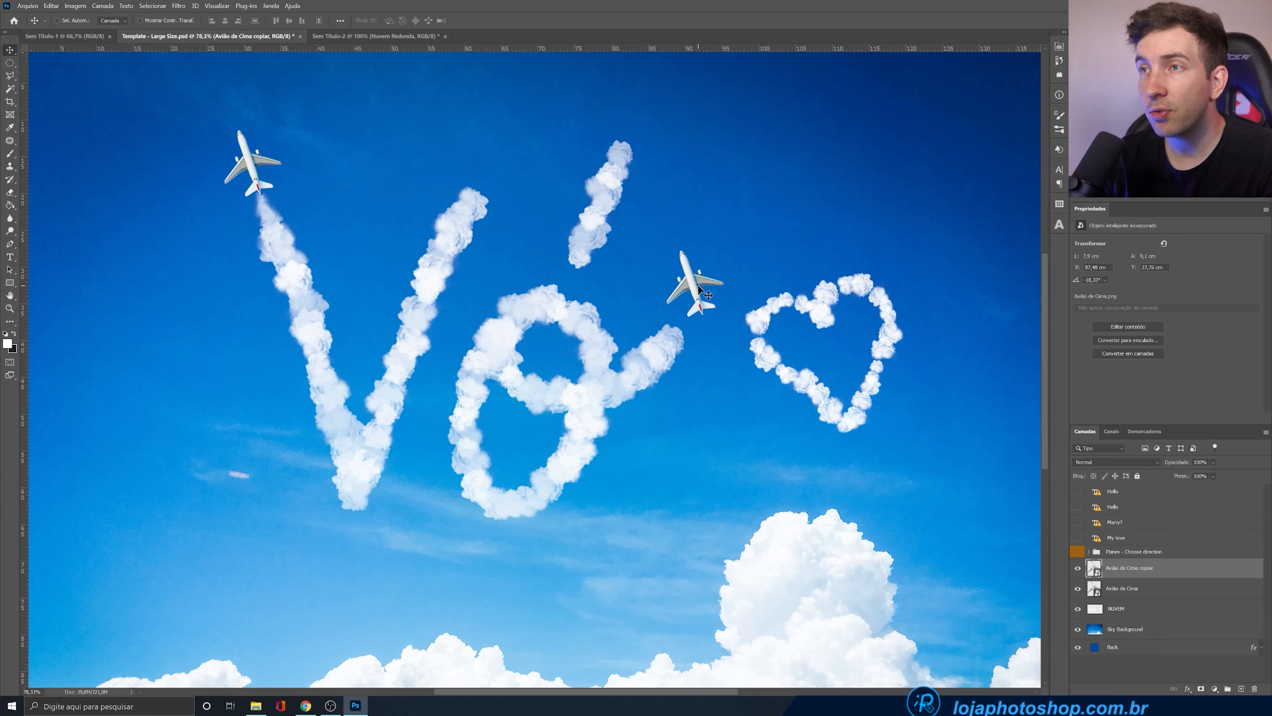
key("ctrl+t")
left_click_drag(760, 232, 727, 305)
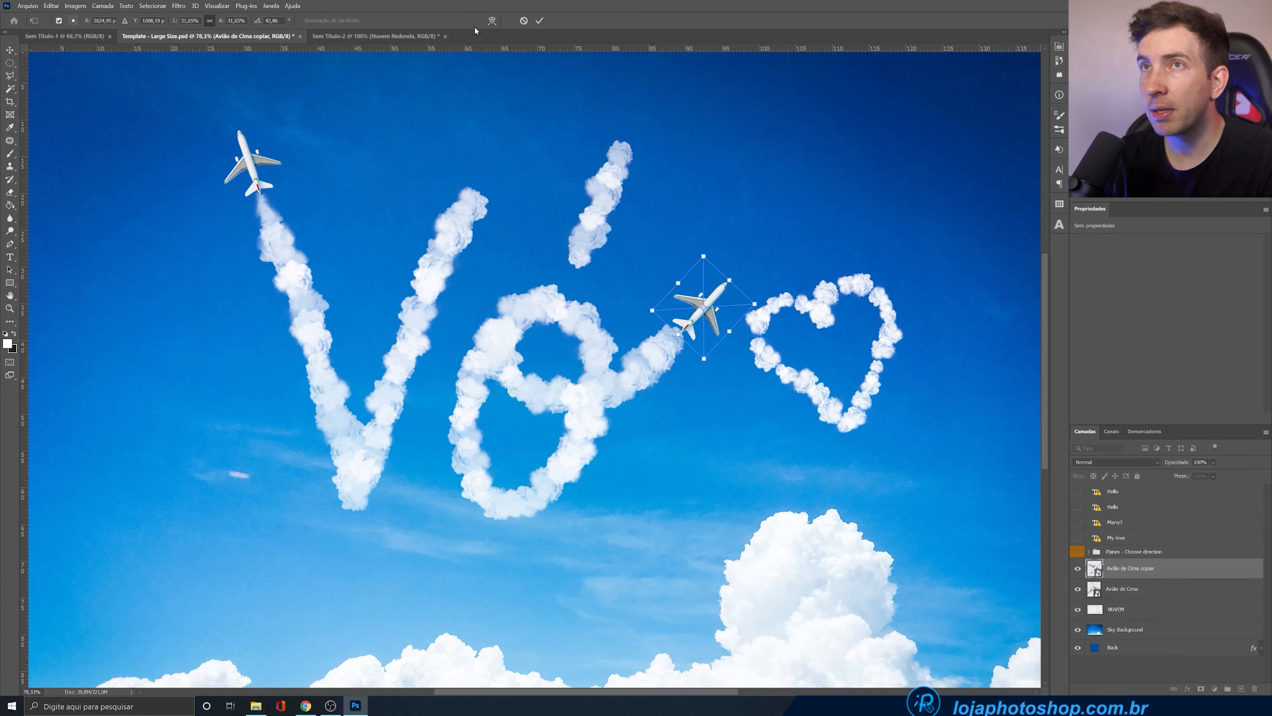
left_click(539, 21)
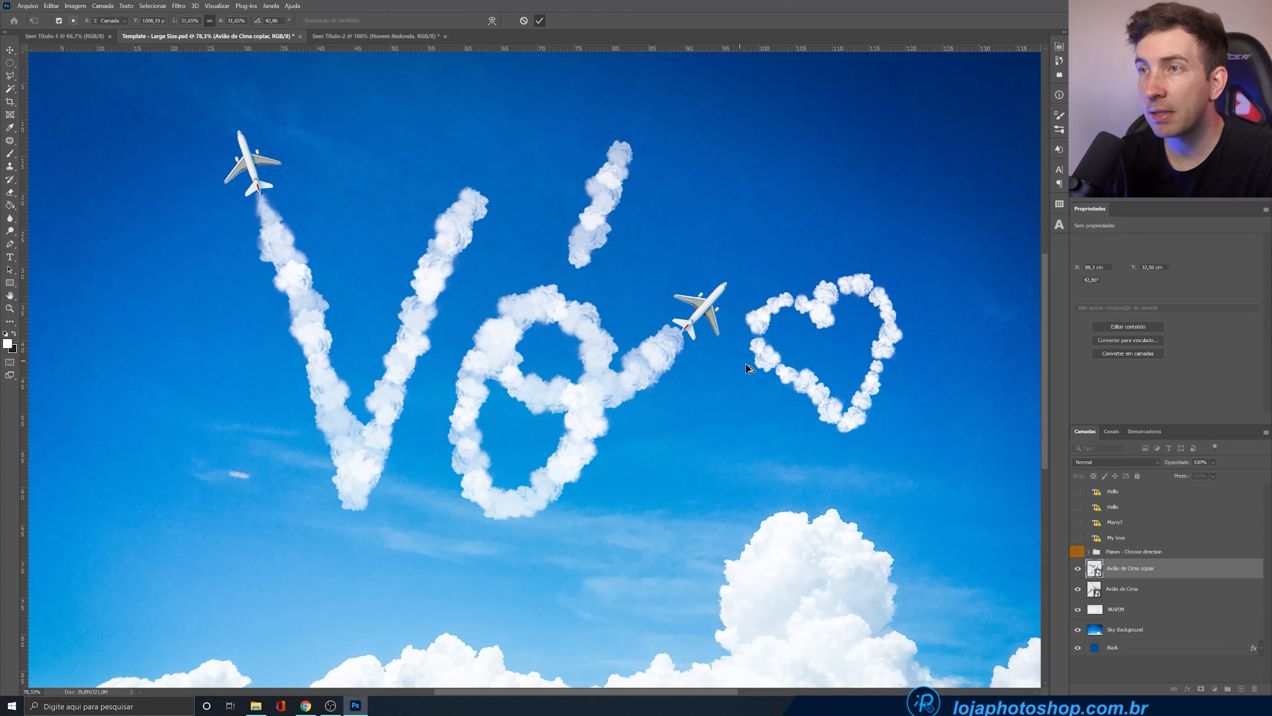
On the NUVEM layer, erase the edges of the é's tail stroke at 17% flow so it tapers toward the second airplane's tail
scroll(746, 369, "up", 3)
left_click(1114, 607)
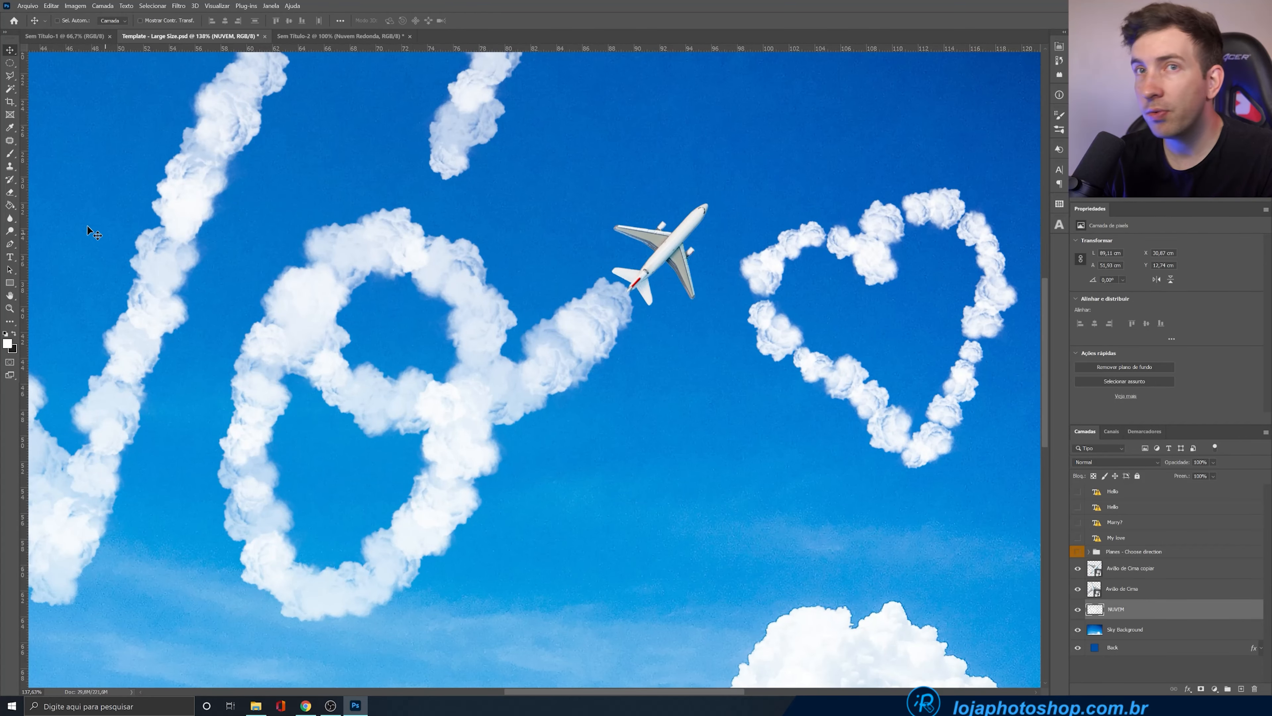
left_click(11, 194)
scroll(620, 289, "up", 2)
mouse_move(569, 261)
left_mouse_down()
mouse_move(564, 303)
mouse_move(595, 296)
left_mouse_up()
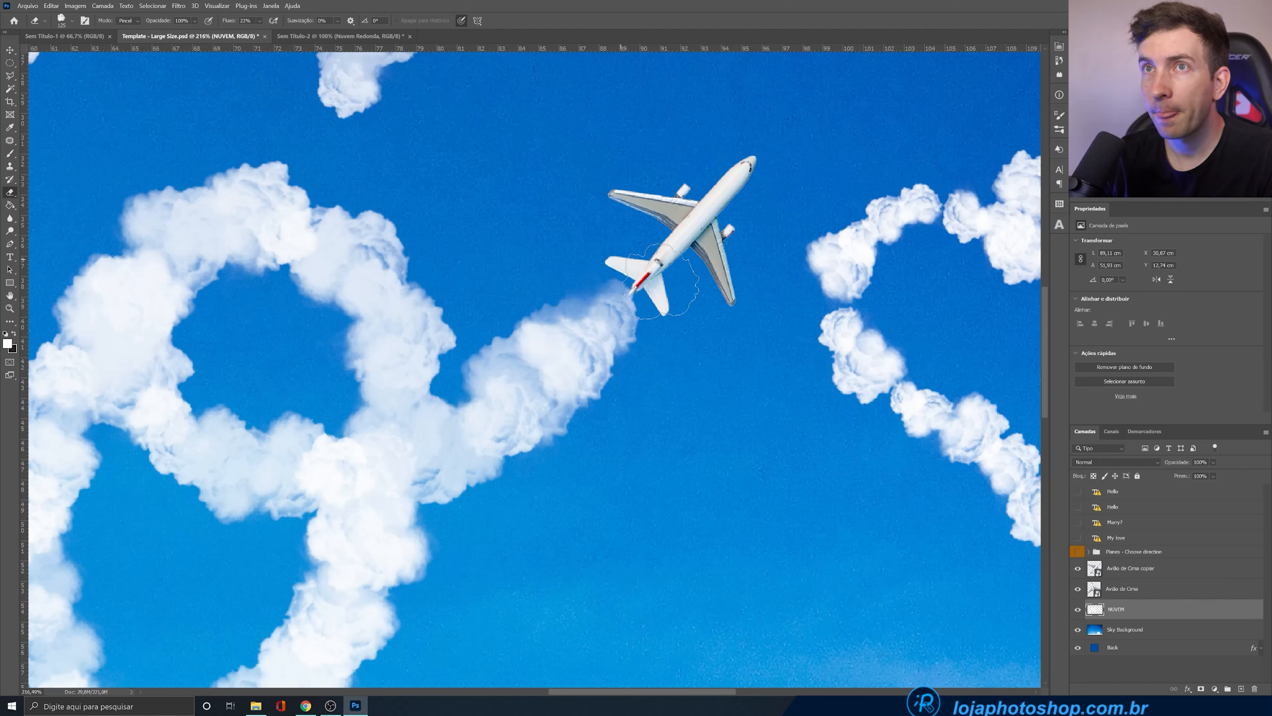
left_click(261, 21)
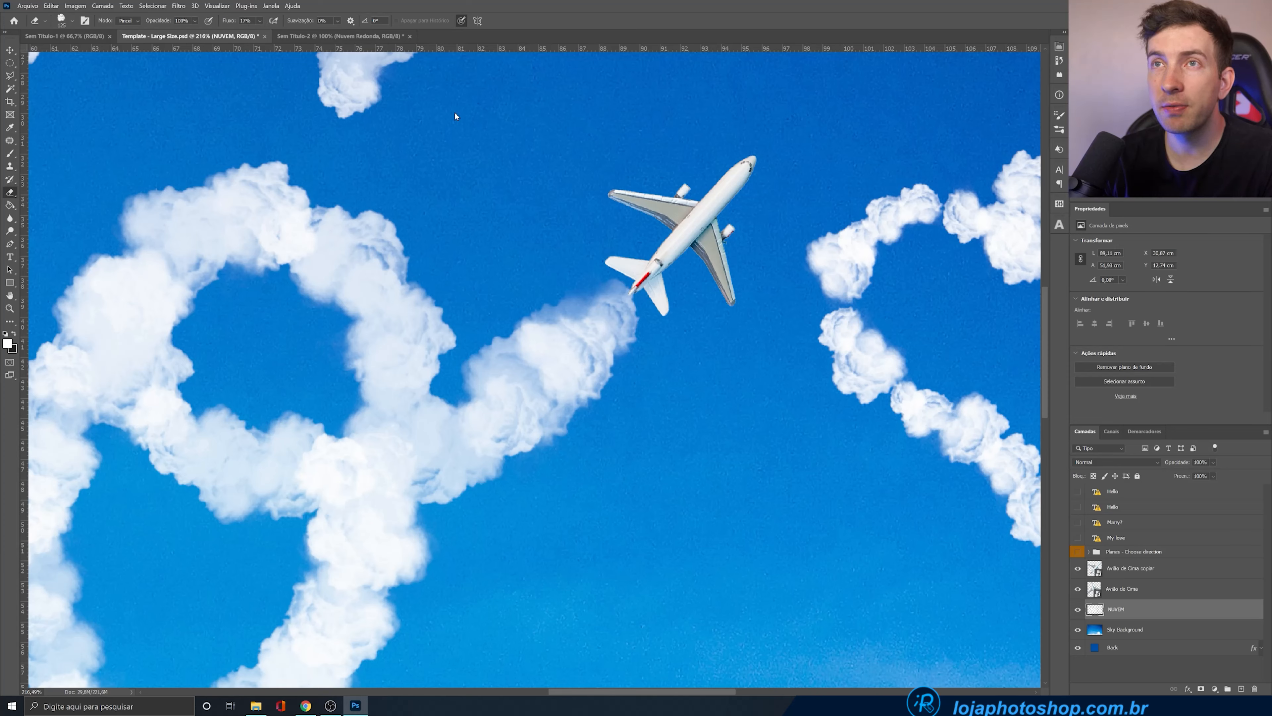
mouse_move(637, 328)
left_mouse_down()
mouse_move(672, 324)
mouse_move(664, 341)
mouse_move(597, 258)
mouse_move(582, 260)
mouse_move(596, 258)
mouse_move(600, 313)
mouse_move(635, 397)
mouse_move(646, 328)
mouse_move(524, 310)
mouse_move(544, 295)
mouse_move(596, 366)
left_mouse_up()
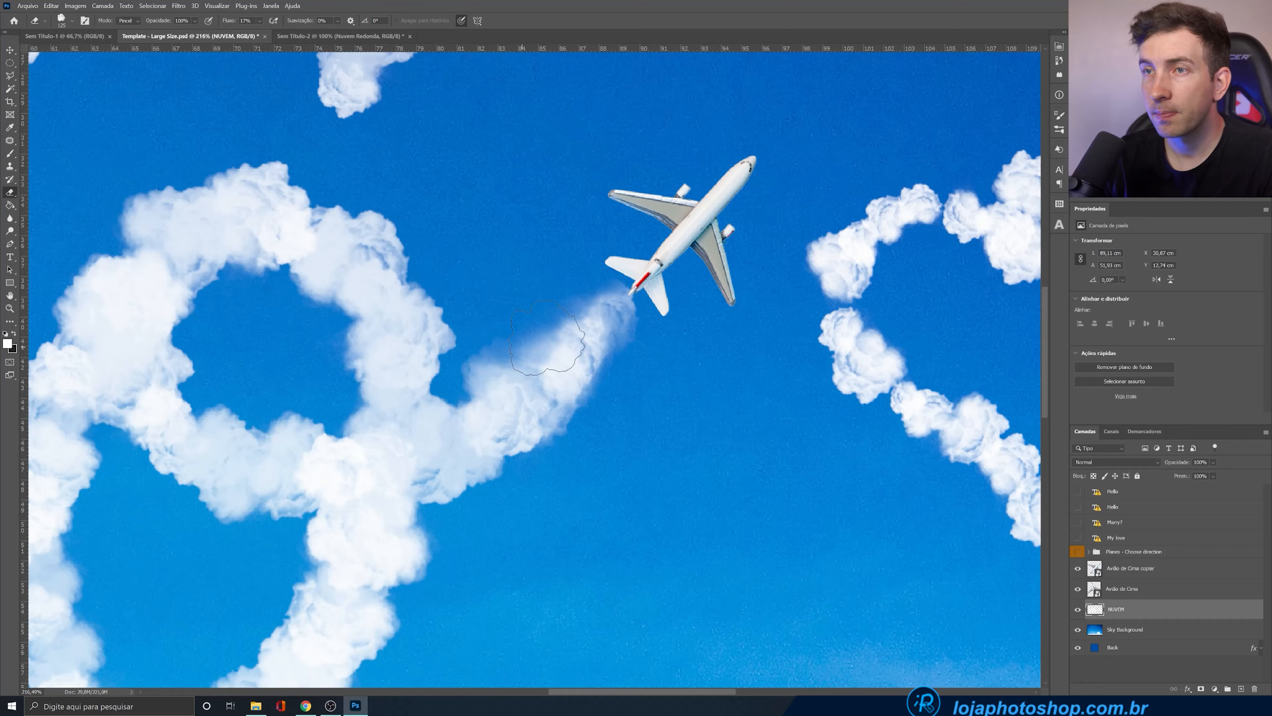
Erase the whole cloud heart beside the é from the NUVEM layer
scroll(576, 441, "down", 3)
scroll(621, 381, "down", 3)
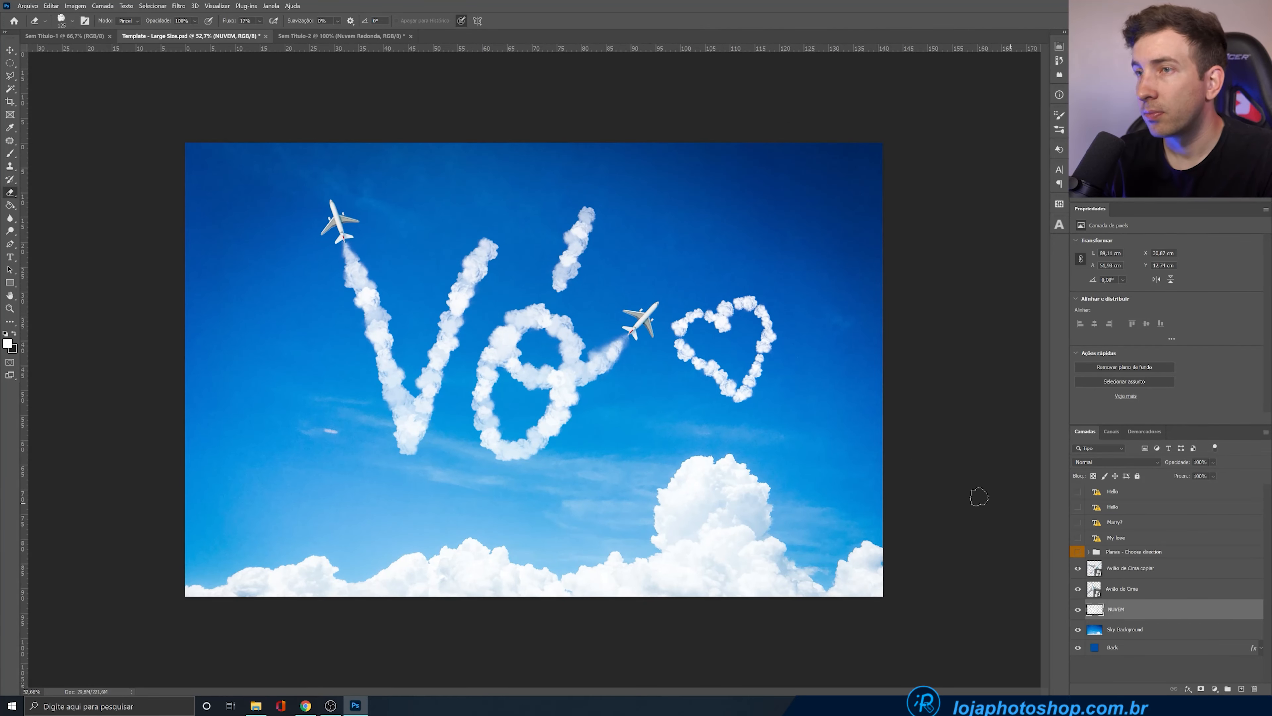
mouse_move(760, 423)
left_mouse_down()
mouse_move(775, 315)
mouse_move(773, 396)
mouse_move(697, 382)
mouse_move(687, 320)
mouse_move(715, 328)
mouse_move(733, 298)
mouse_move(747, 357)
mouse_move(679, 323)
left_mouse_up()
scroll(696, 323, "up", 2)
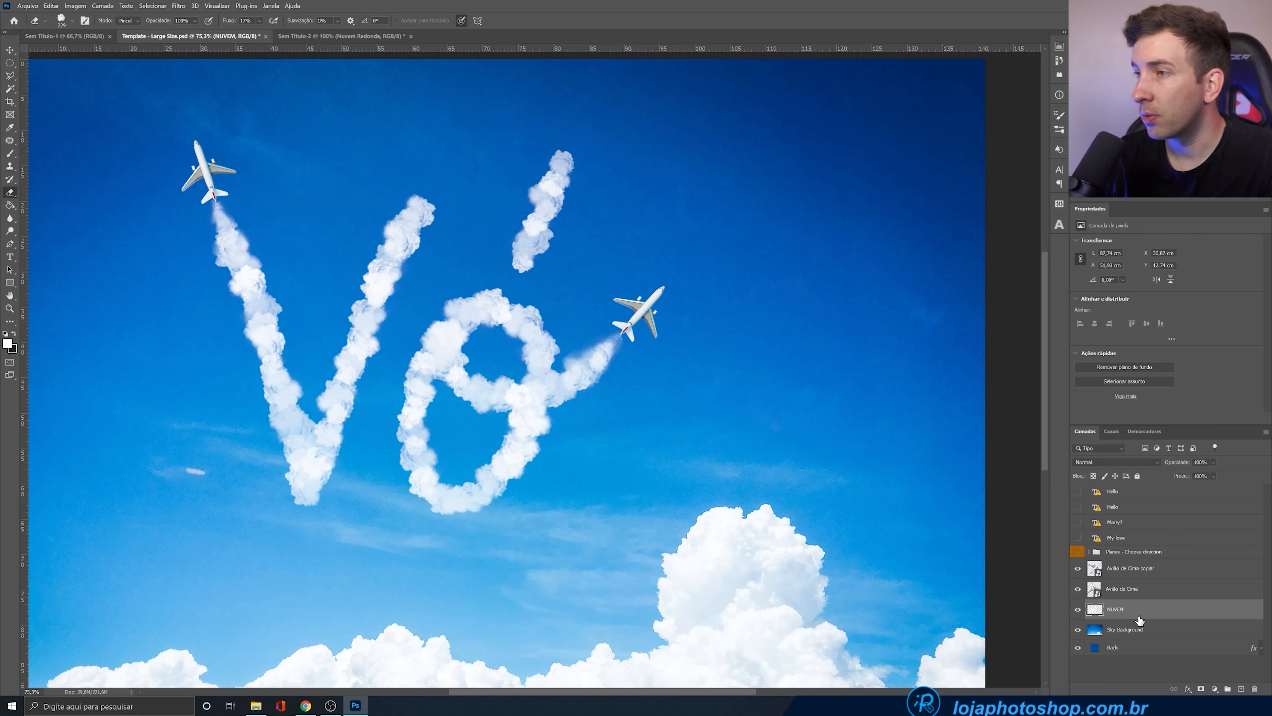
Move the NUVEM, Avião de Cima and Avião de Cima copiar layers together so the lettering and airplanes sit centred in the sky
left_click(1144, 594, "ctrl")
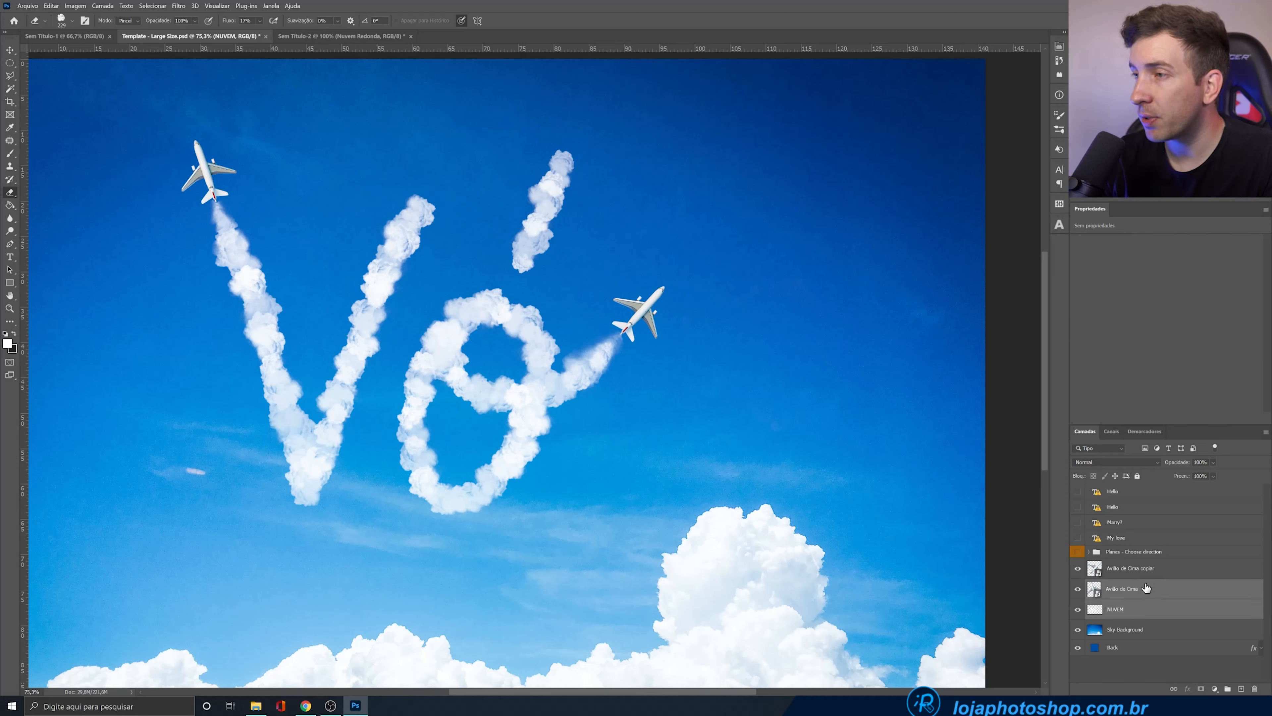
left_click(1149, 571, "ctrl")
key("v")
left_click_drag(499, 400, 577, 410)
key("ctrl+0")
scroll(544, 405, "up", 3)
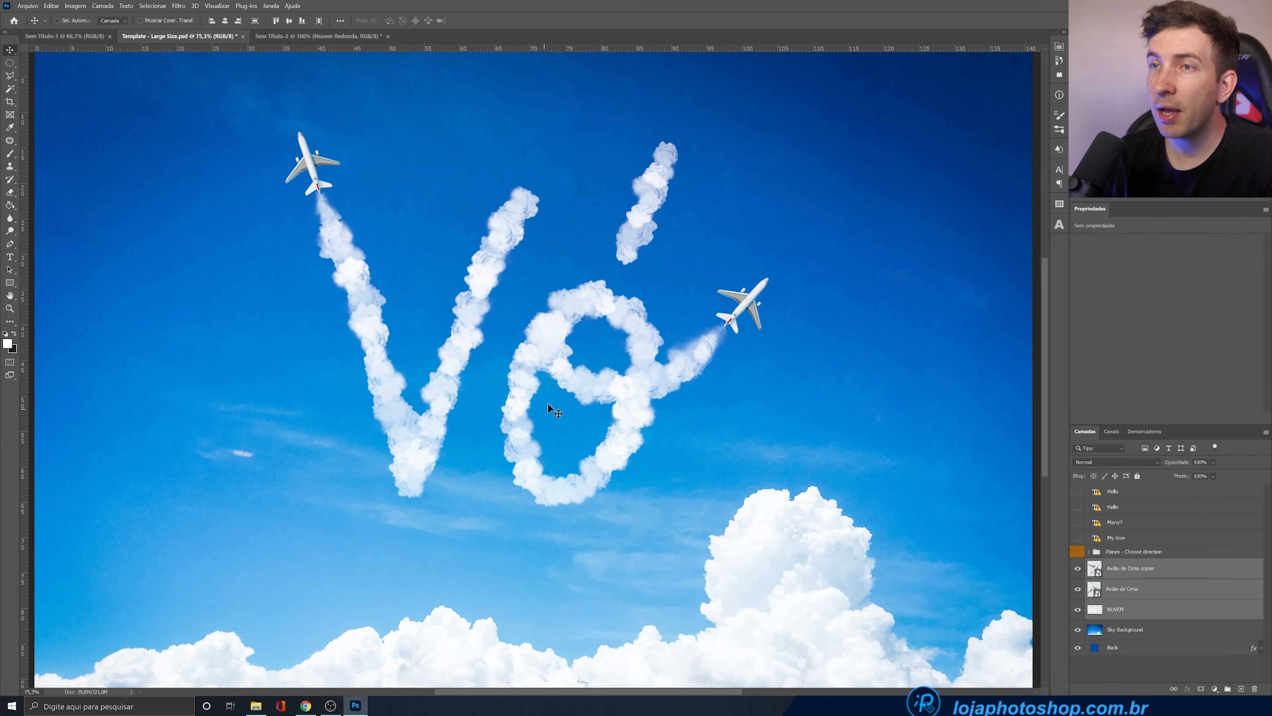